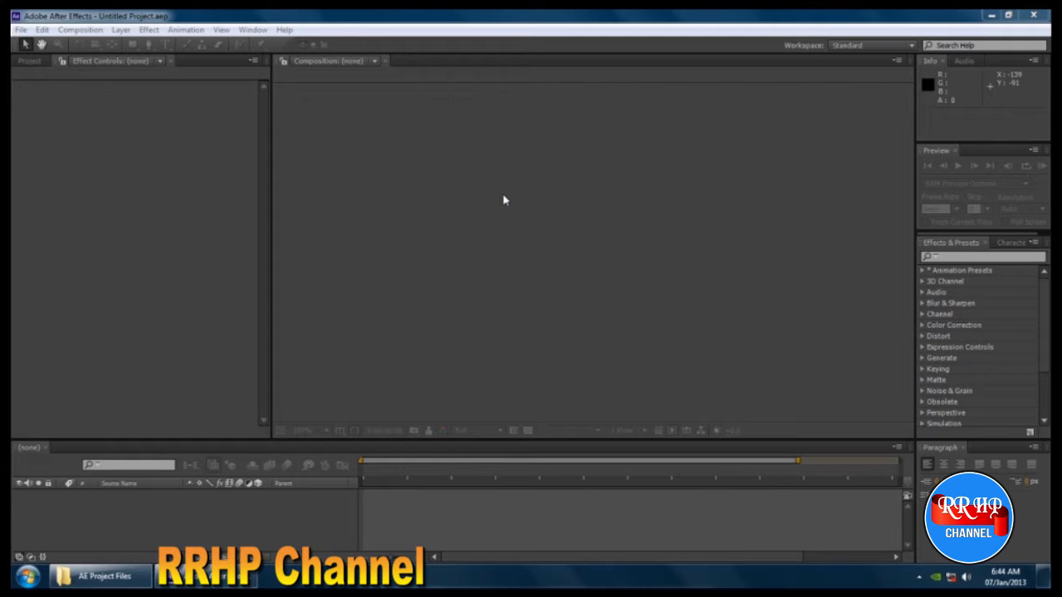
Step: Bring up the Project panel and dismiss the welcome window
click(29, 61)
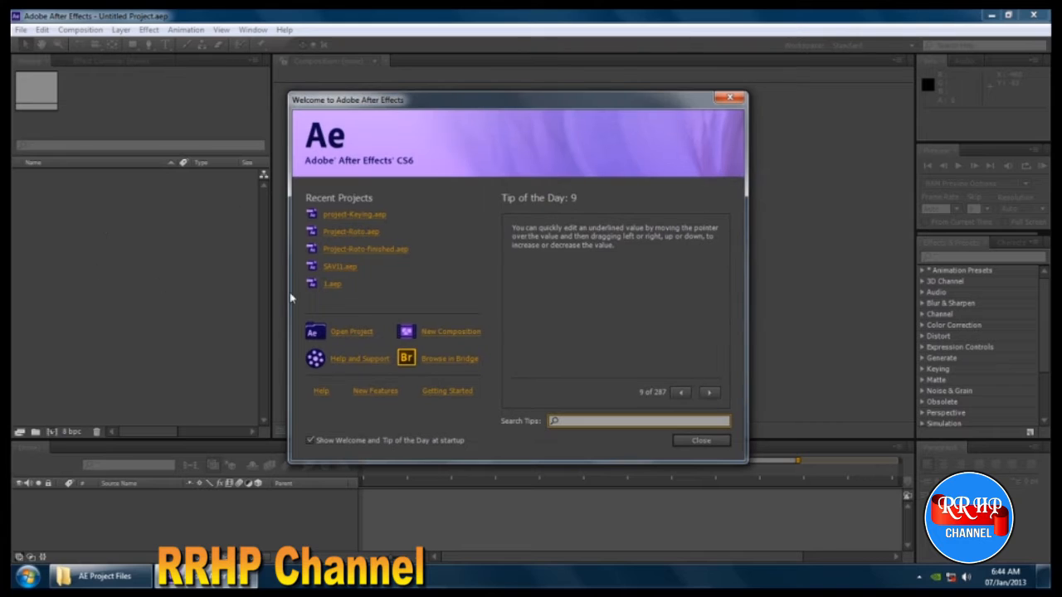
drag(341, 102, 285, 103)
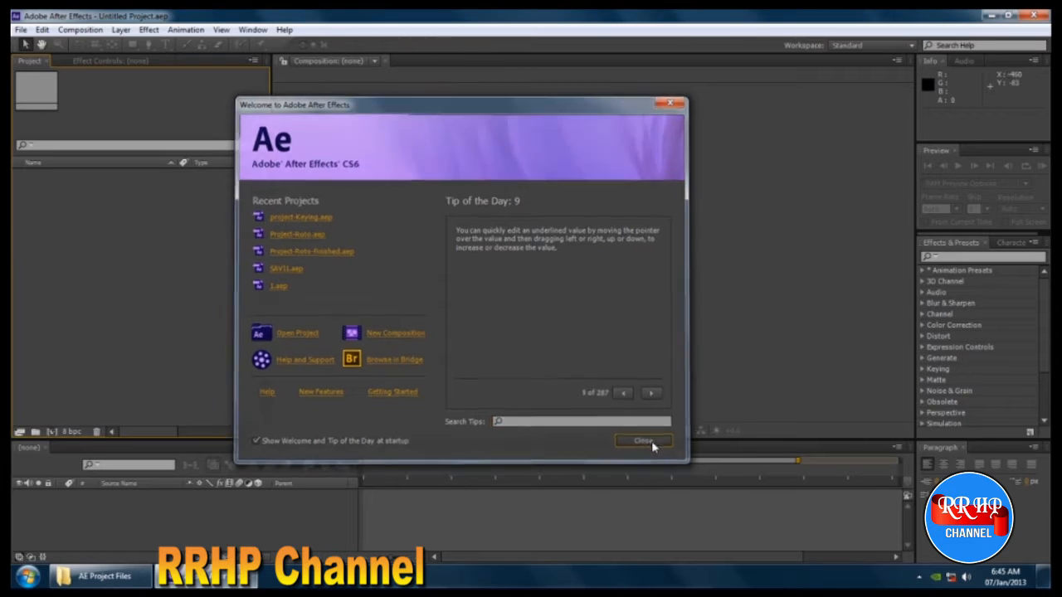
click(648, 443)
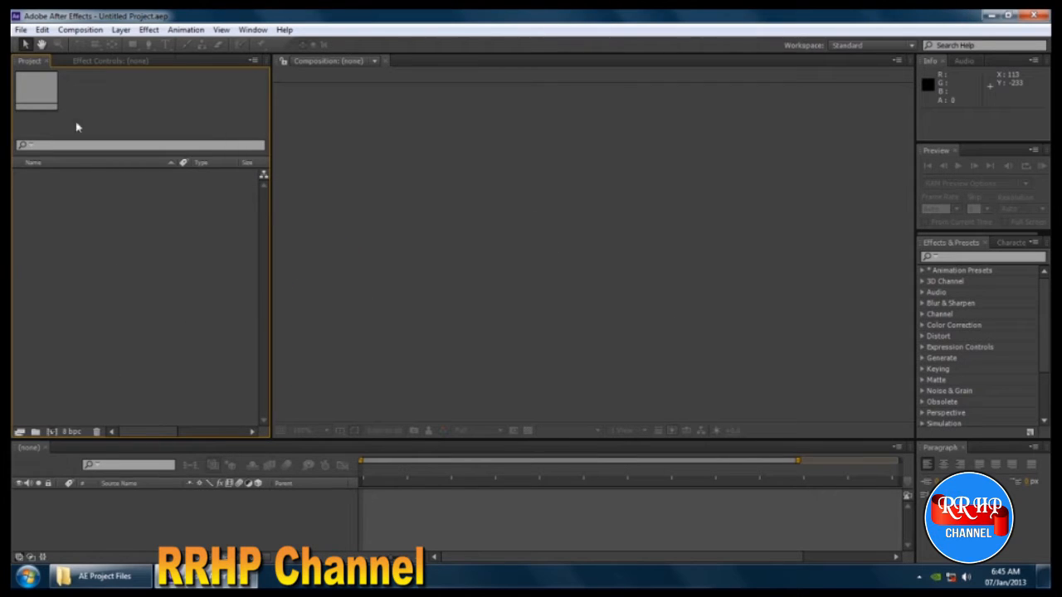
Step: Import BG_plate.mov, CAR.mov and Reflection_plate.mov as footage from the Compositing folder in AE Project Files
double_click(118, 220)
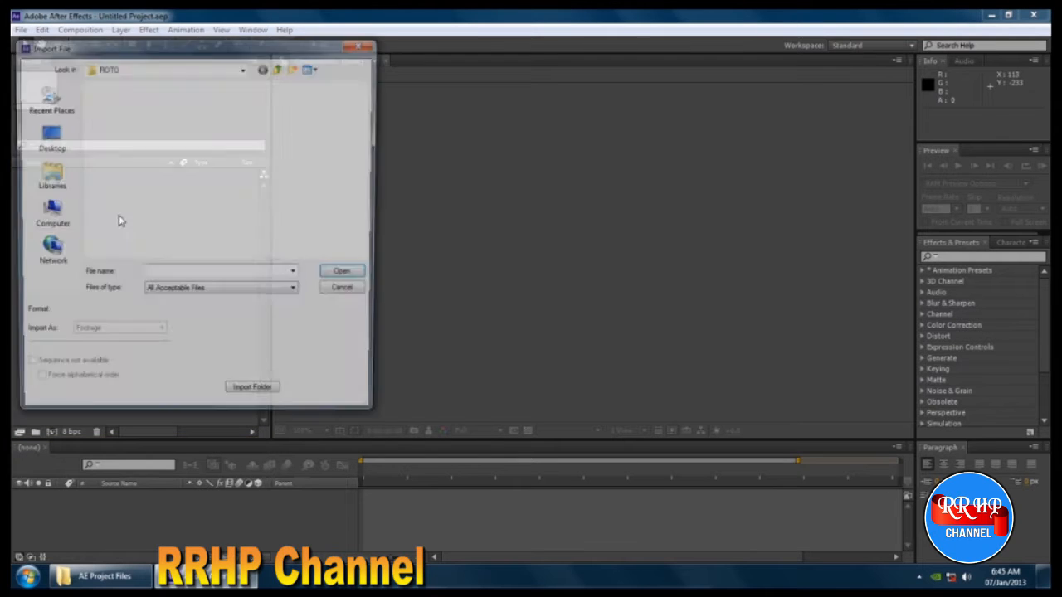
click(279, 68)
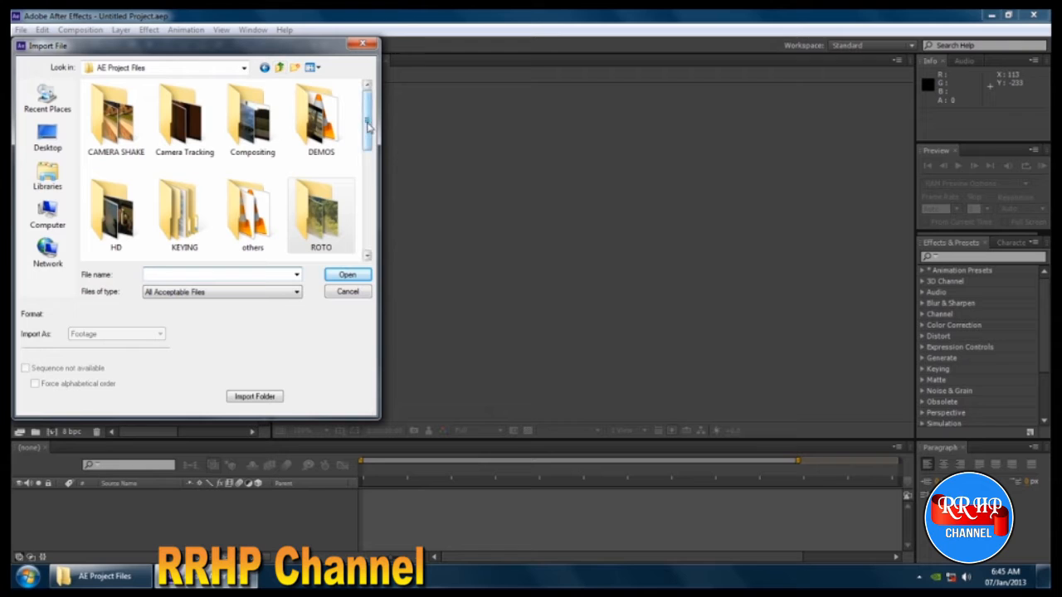
mouse_move(367, 124)
mouse_down()
mouse_move(371, 163)
mouse_move(367, 125)
mouse_up()
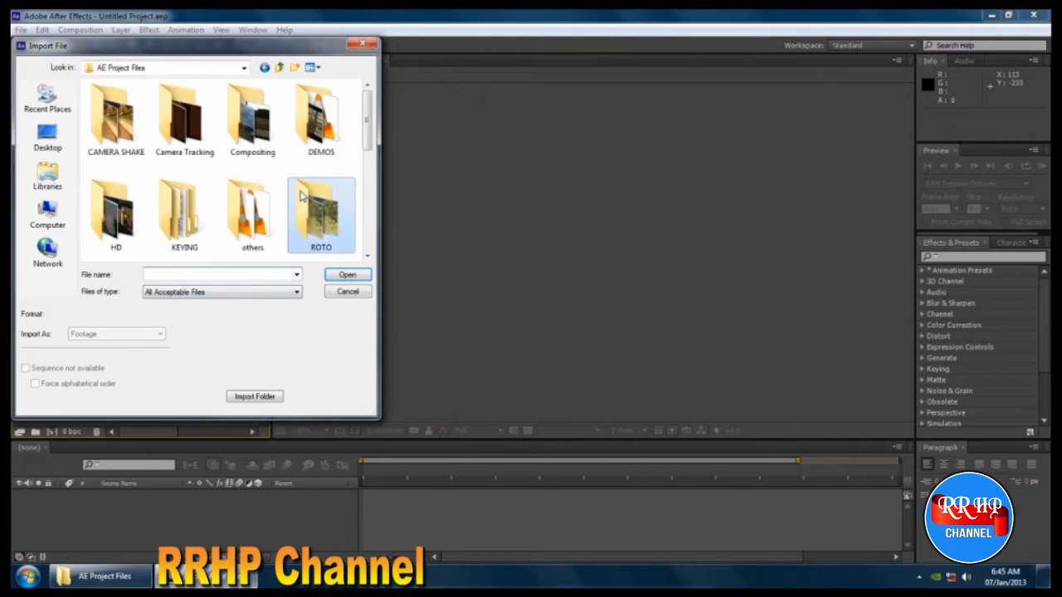
double_click(272, 141)
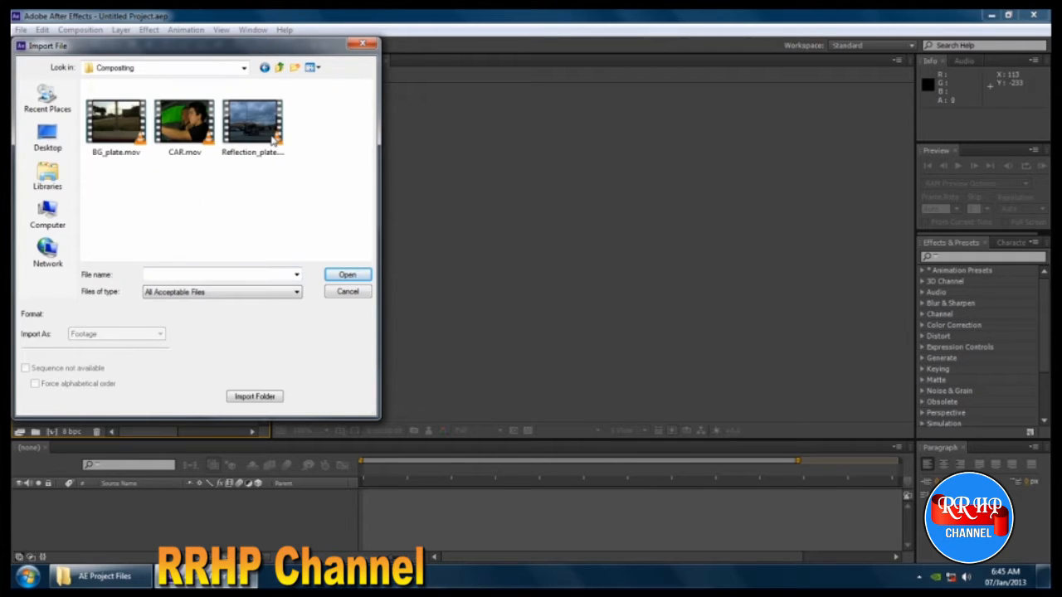
click(193, 121)
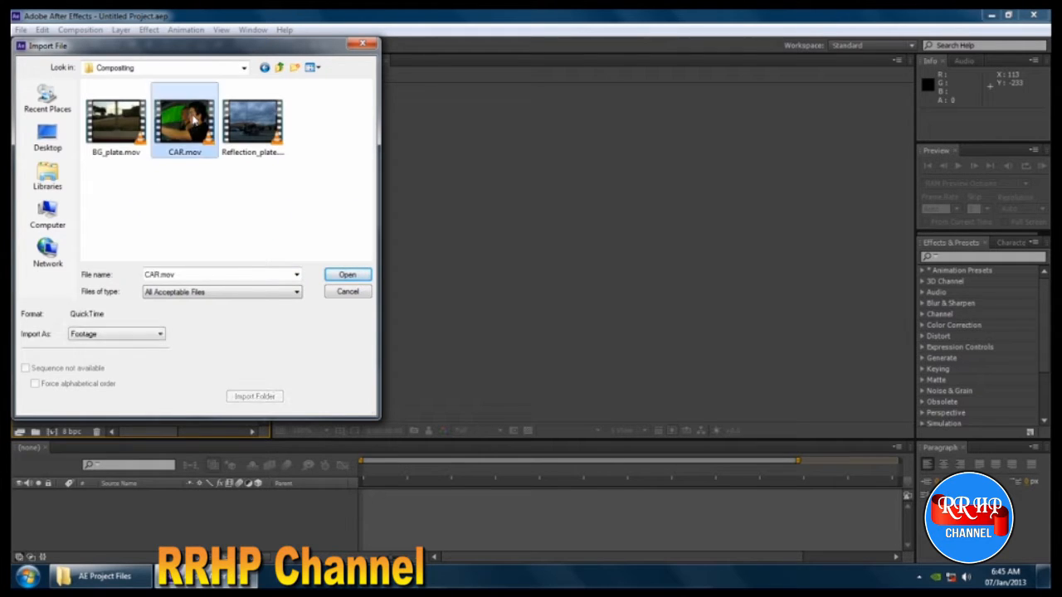
click(116, 141)
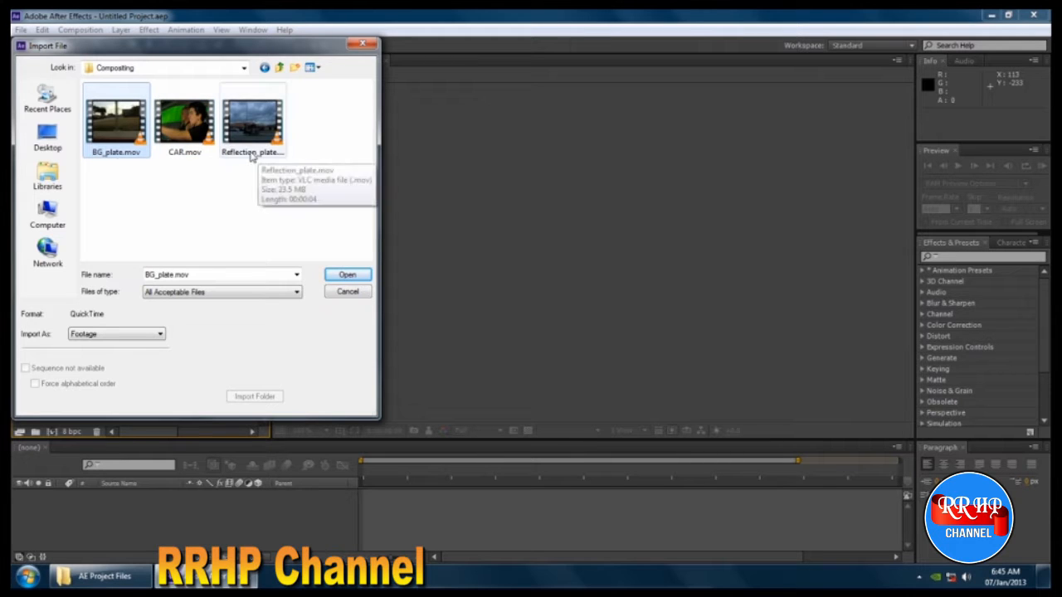
click(128, 177)
drag(128, 176, 291, 87)
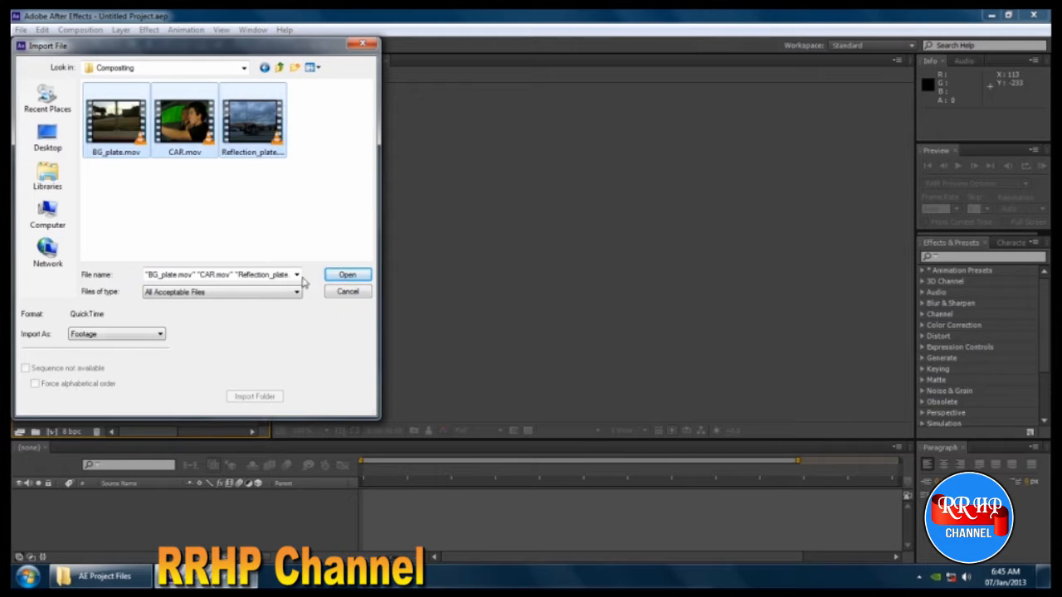
click(347, 274)
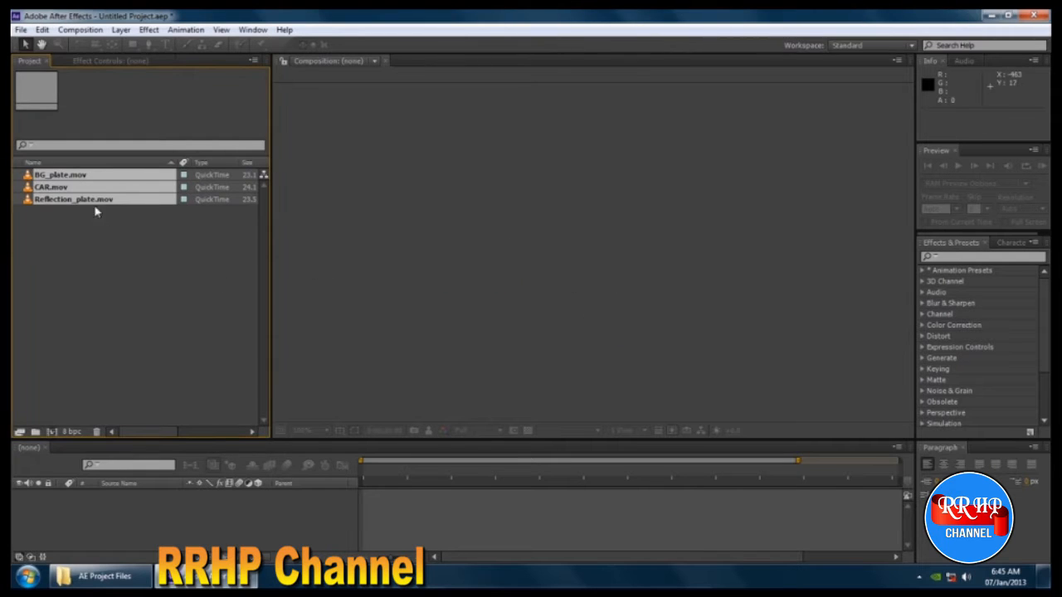
click(154, 309)
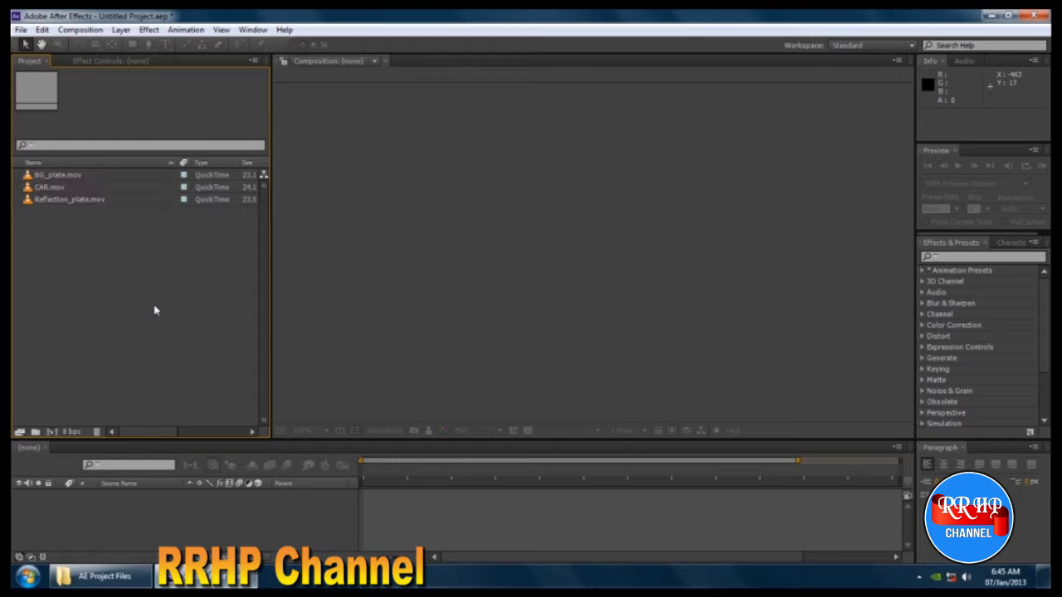
Step: Create a new composition from the CAR.mov footage and view it at 100% magnification
click(61, 192)
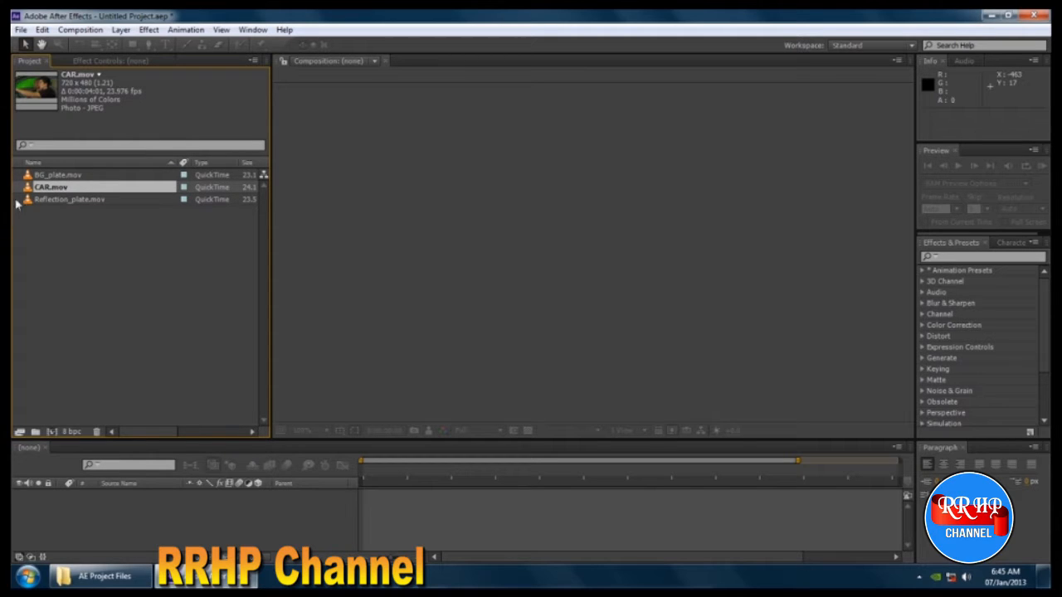
drag(49, 188, 51, 434)
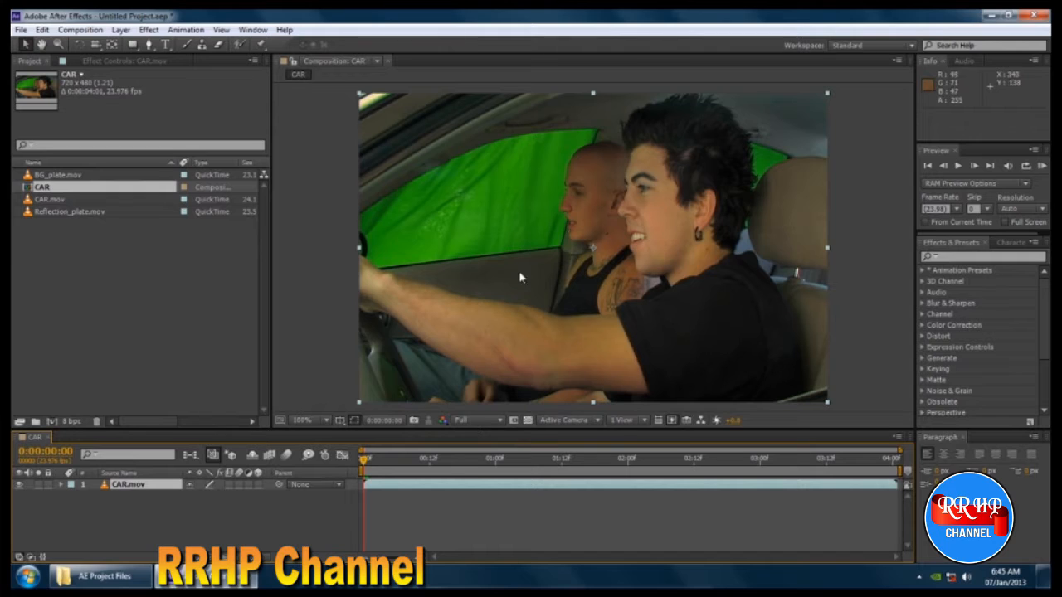
click(317, 421)
click(320, 202)
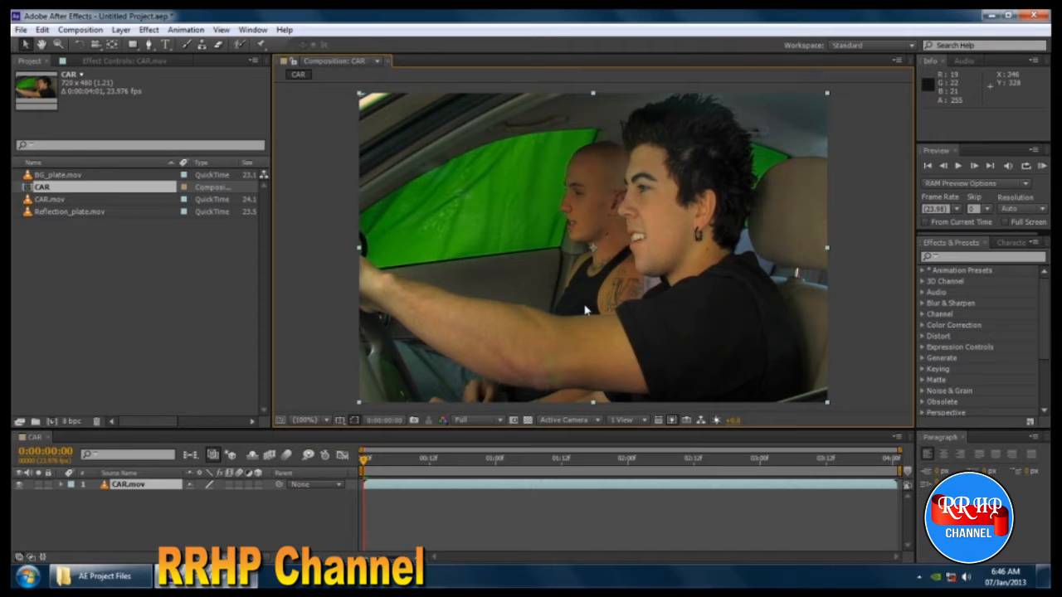
Step: Play a RAM preview of the CAR composition to examine the green screen shot
key(KP_0)
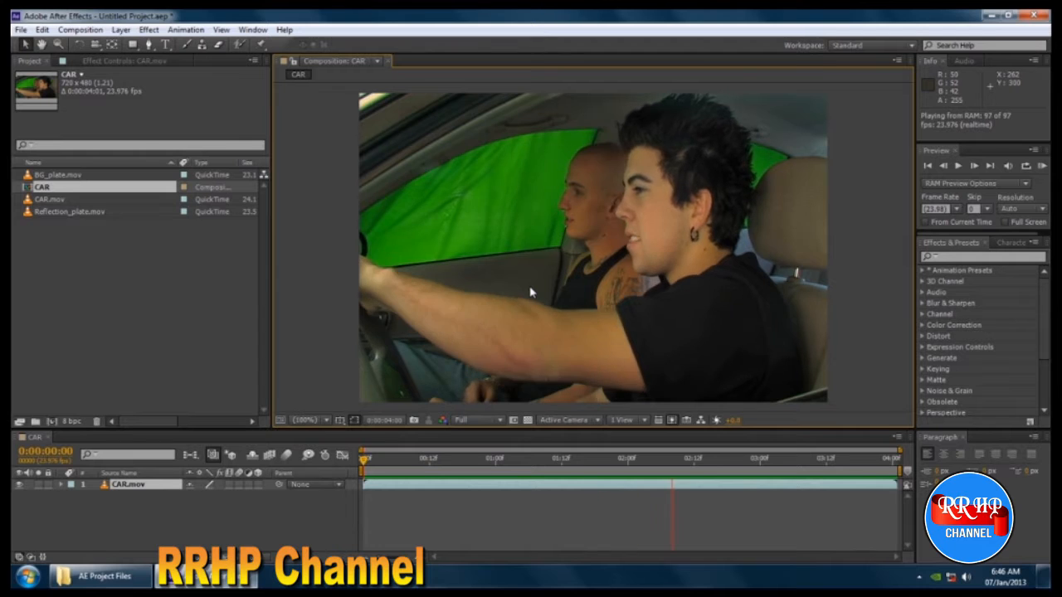
click(527, 287)
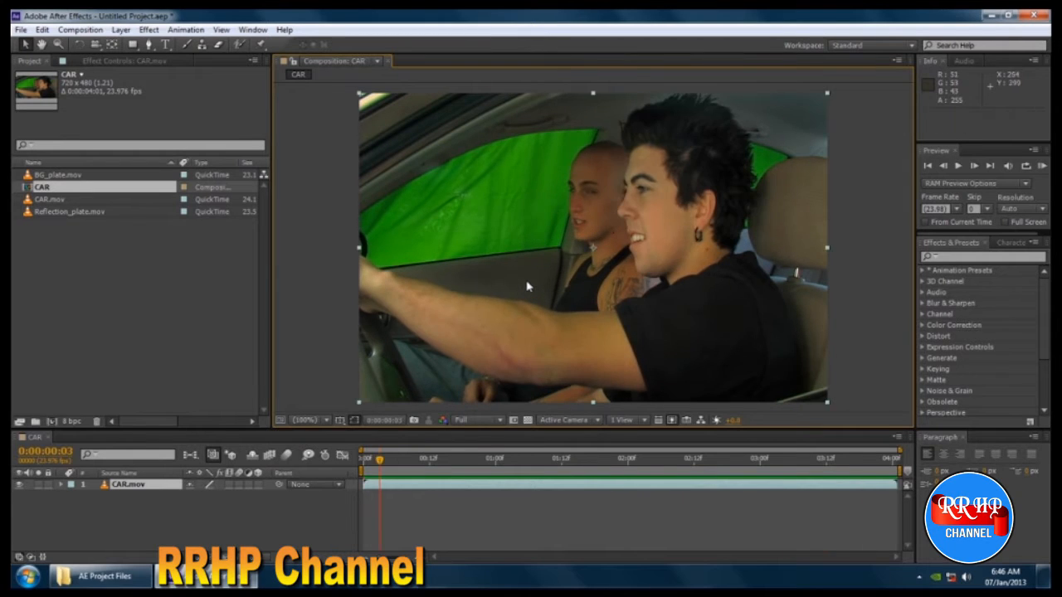
scroll(525, 254, up, 1)
scroll(536, 228, down, 1)
Step: Apply the Keylight (1.2) keying effect to the CAR.mov layer
click(129, 516)
click(134, 488)
right_click(135, 488)
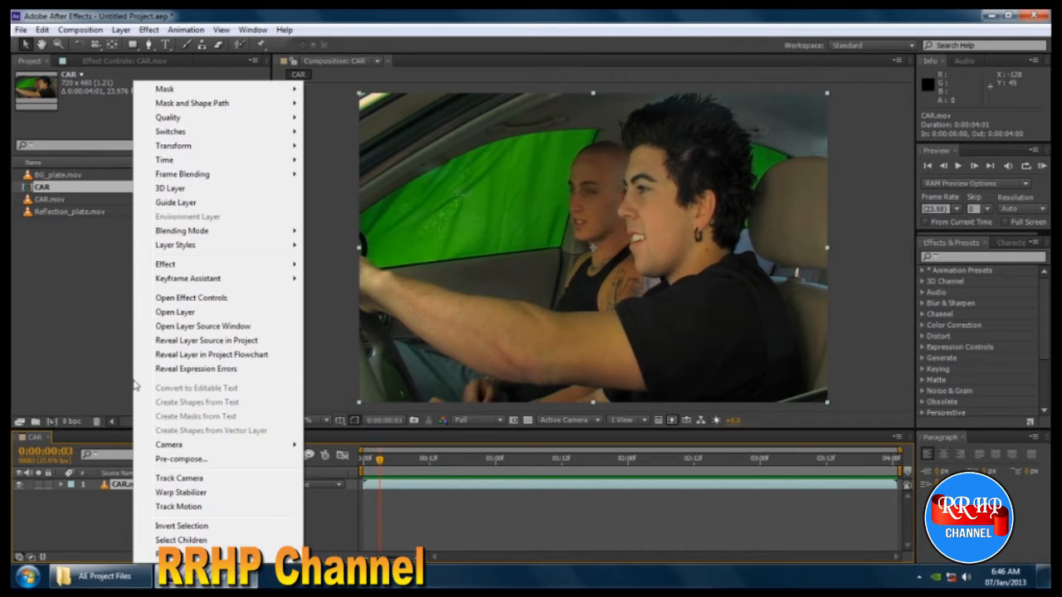
mouse_move(205, 264)
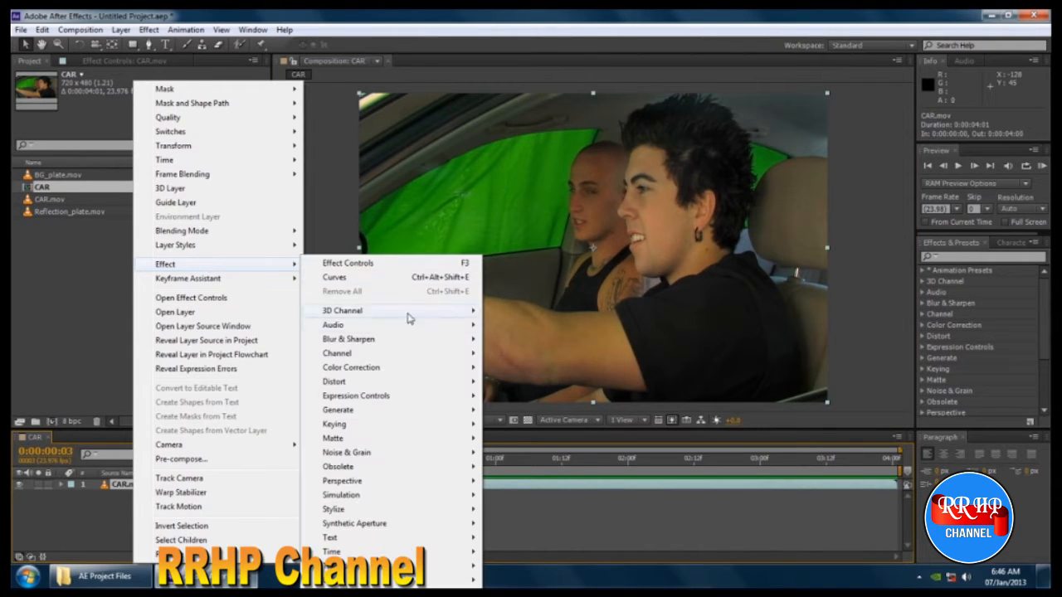
mouse_move(407, 430)
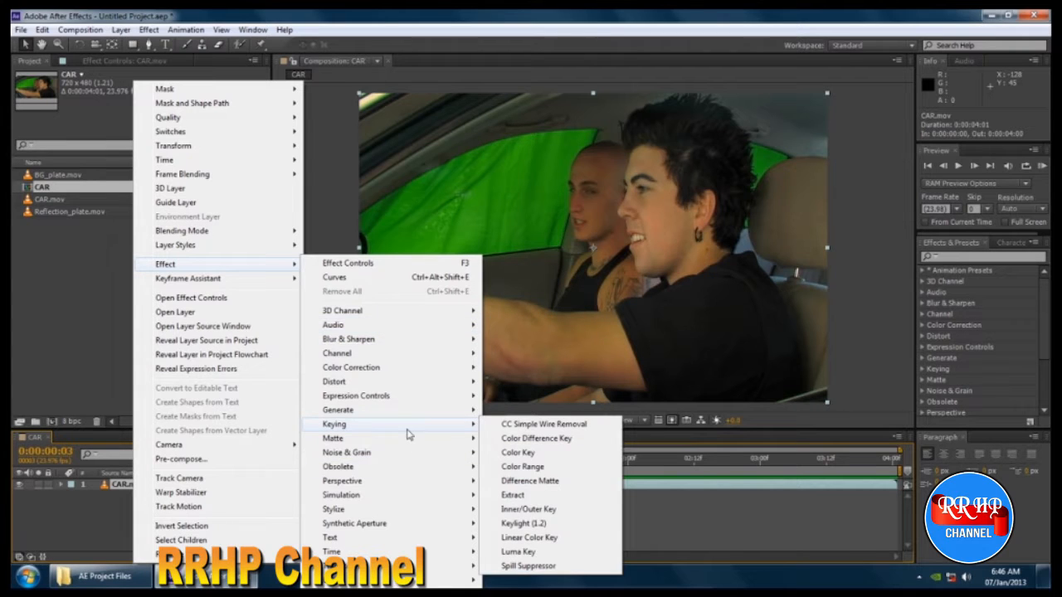
click(559, 526)
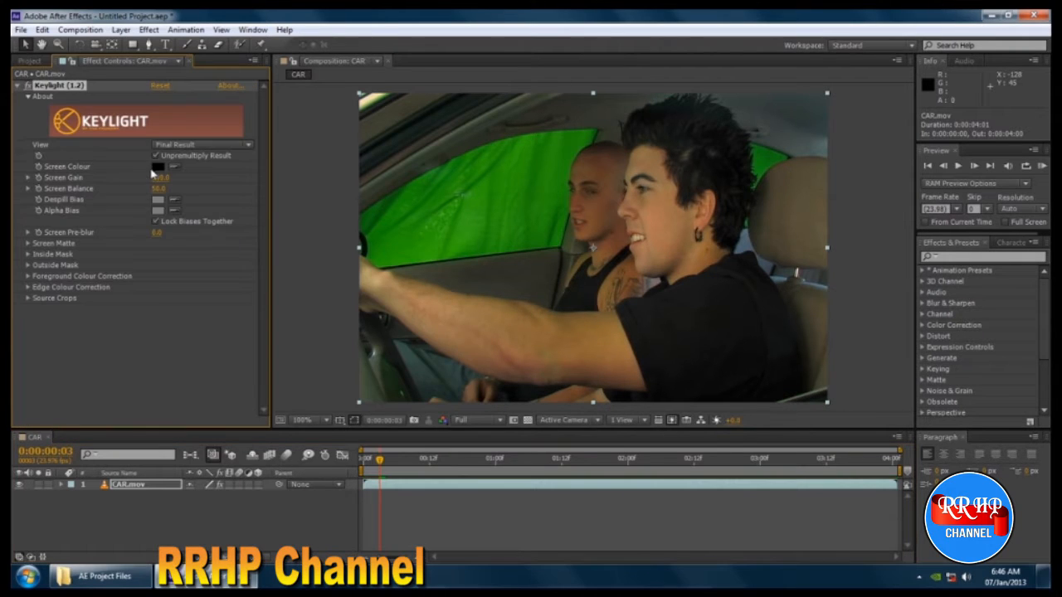
Step: Set Keylight's Screen Colour by sampling the green backdrop in the car window, and check the key up close
click(175, 165)
click(531, 154)
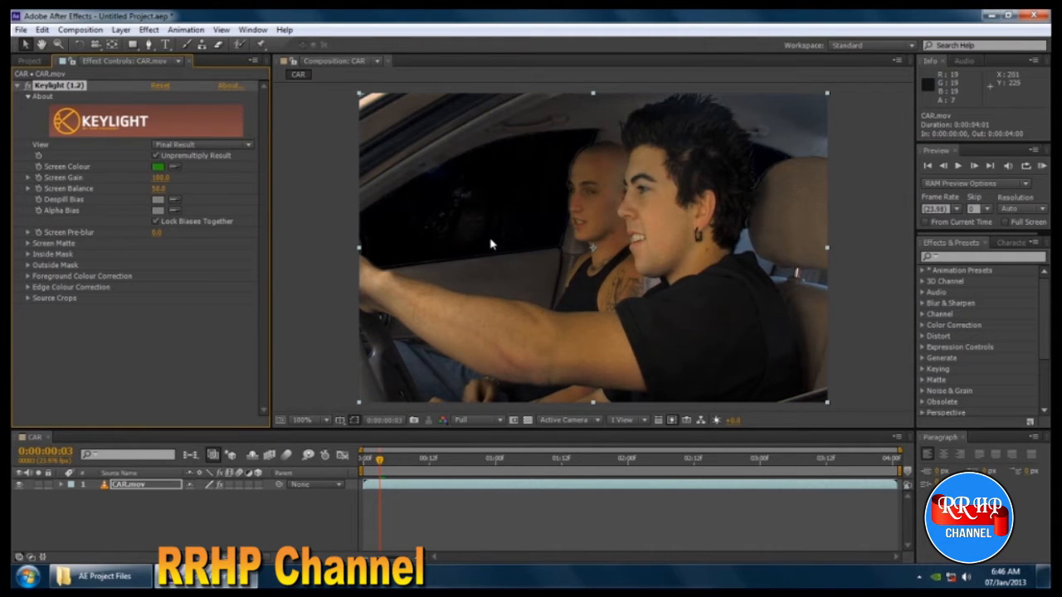
scroll(545, 195, up, 3)
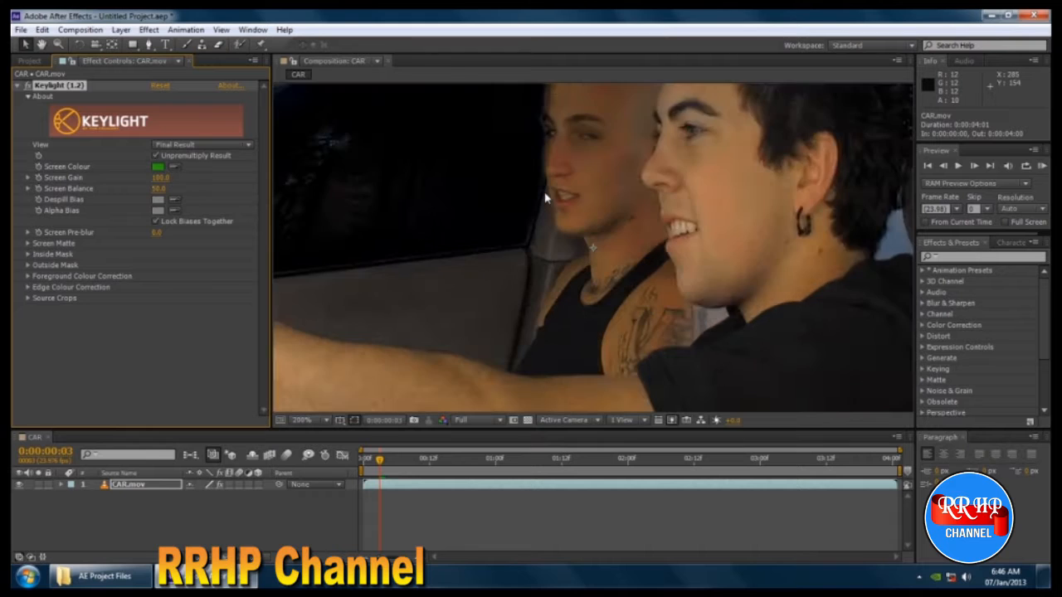
scroll(488, 209, down, 3)
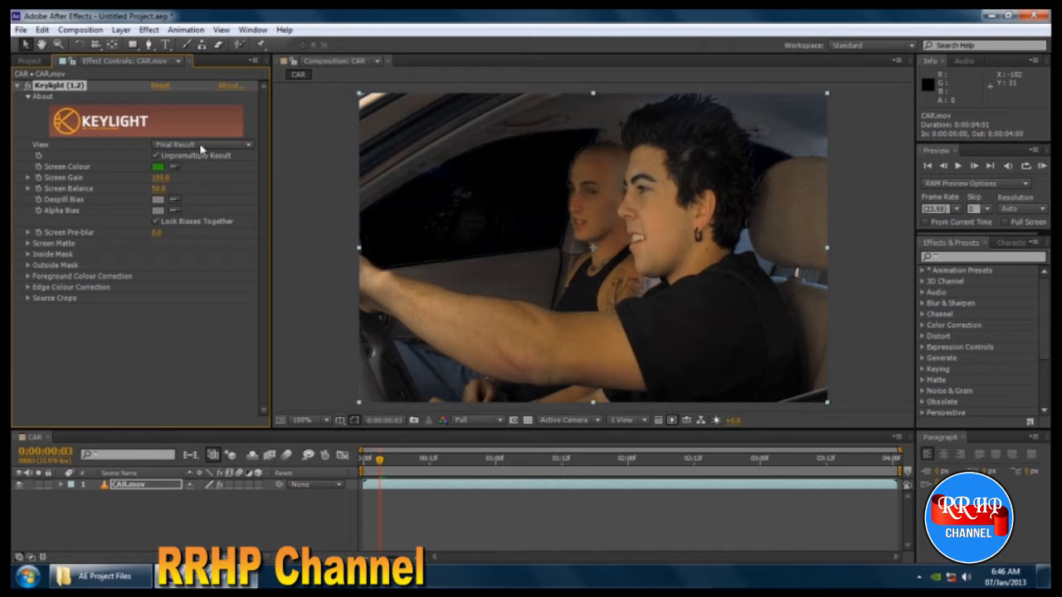
Step: Switch Keylight's view to Screen Matte and raise the matte's Clip Black to 20
click(234, 146)
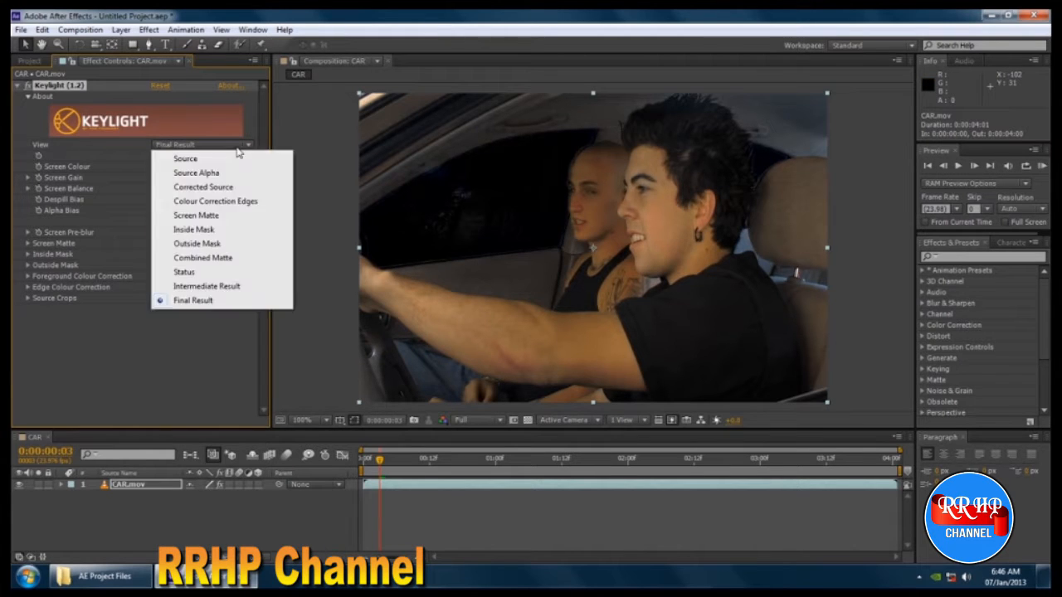
click(186, 218)
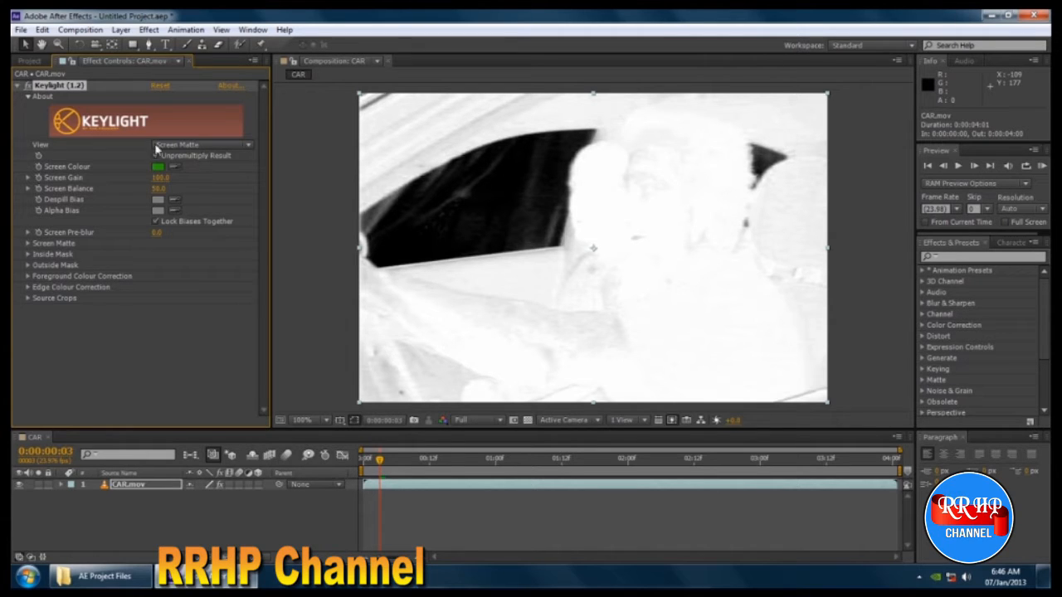
click(28, 243)
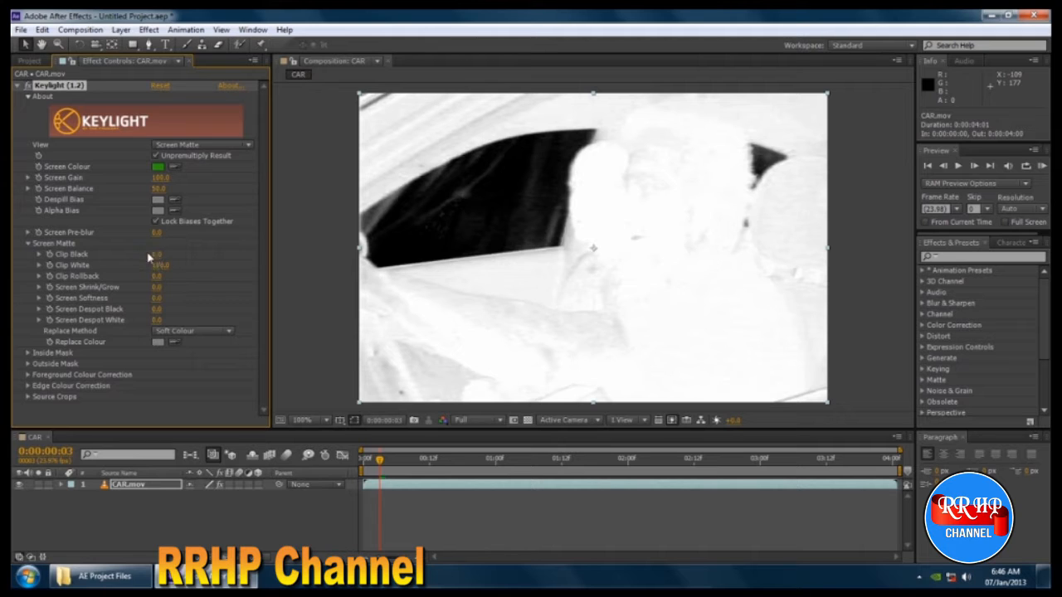
drag(157, 254, 172, 255)
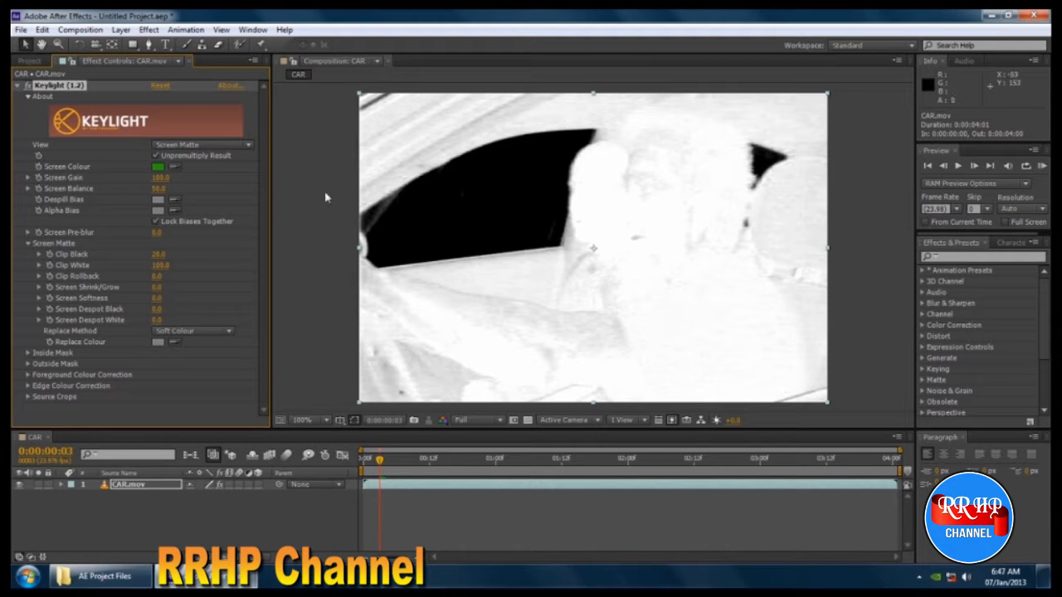
Step: Compare Keylight's Final Result view with the Source view of the car shot
click(220, 145)
click(221, 300)
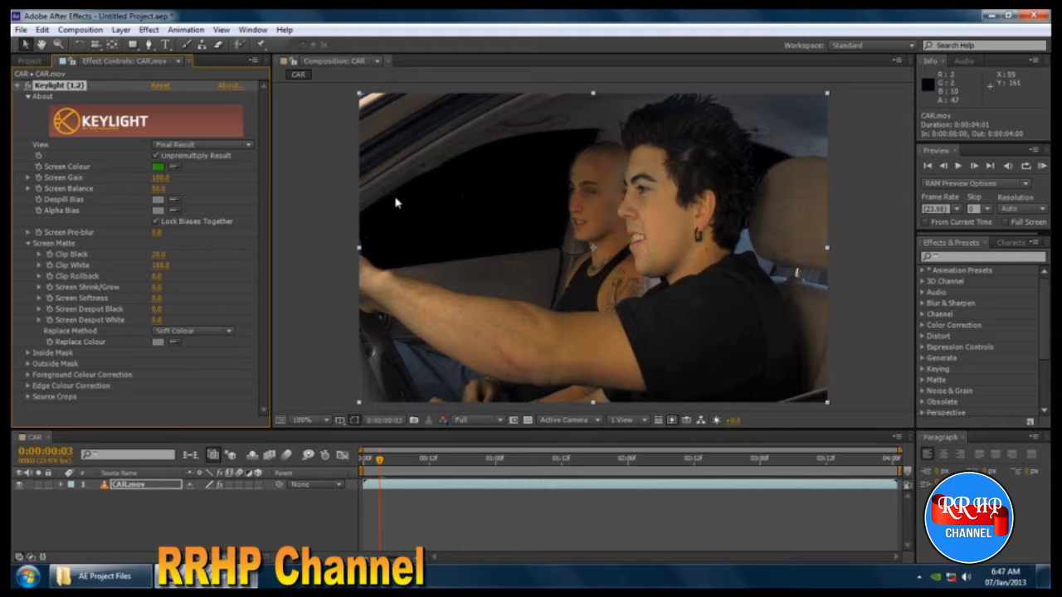
click(183, 146)
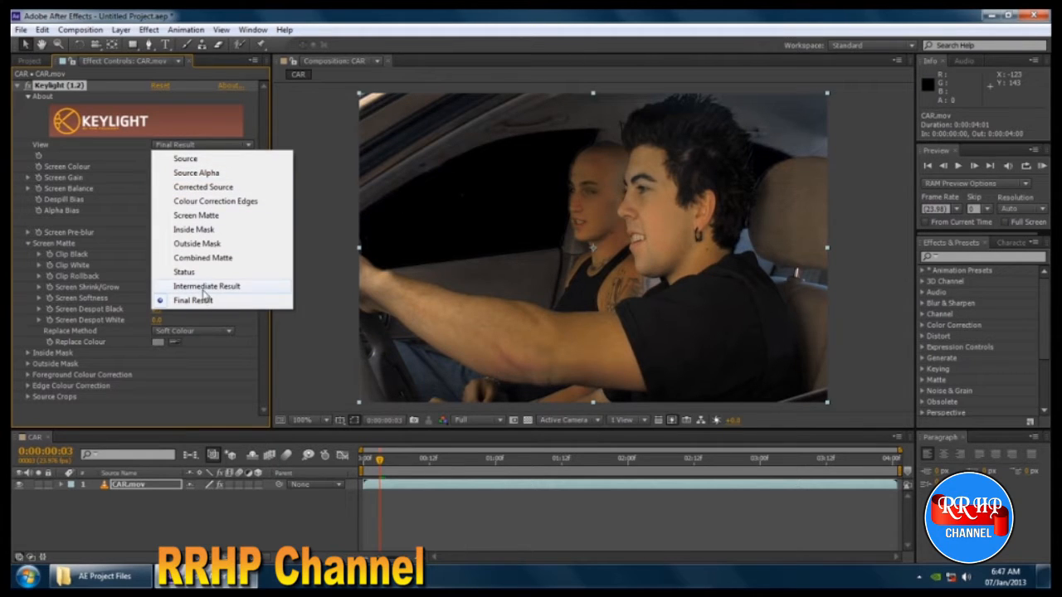
click(205, 161)
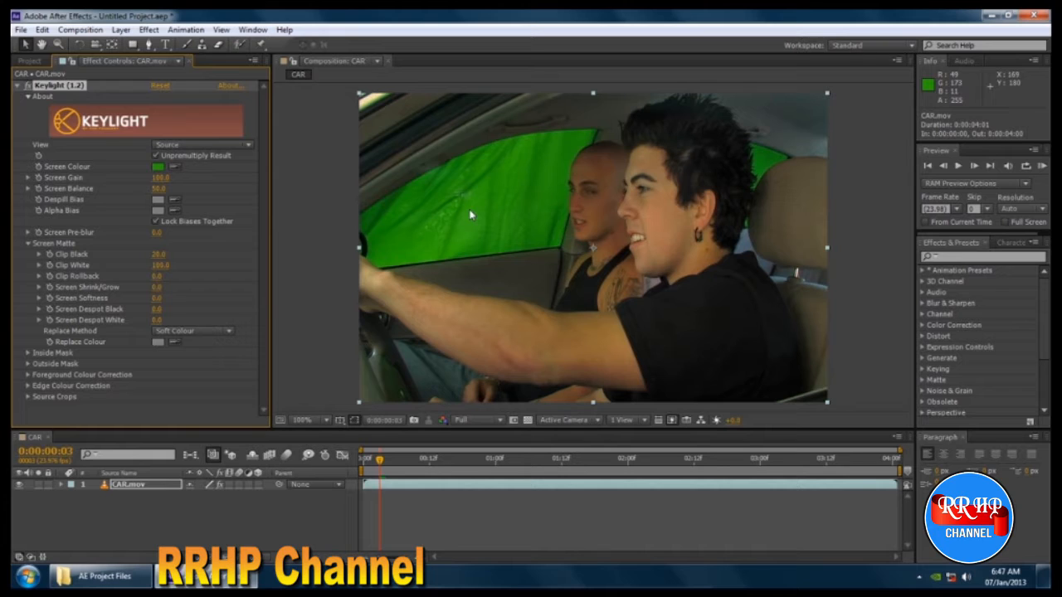
click(192, 145)
click(204, 300)
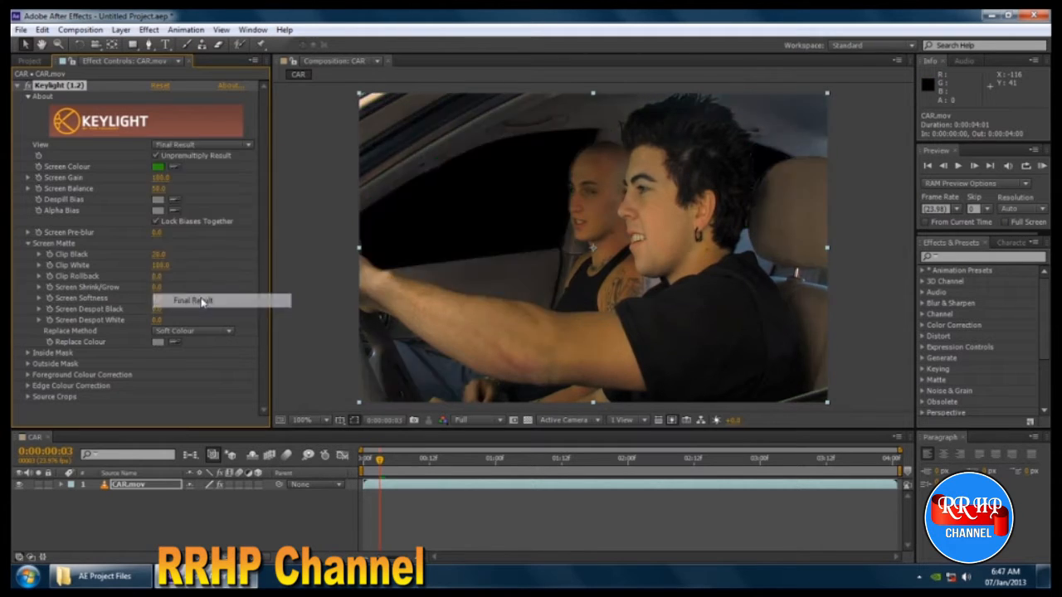
Step: Return Keylight to the Screen Matte view and lower Clip White to 64 to solidify the foreground
click(222, 147)
click(206, 210)
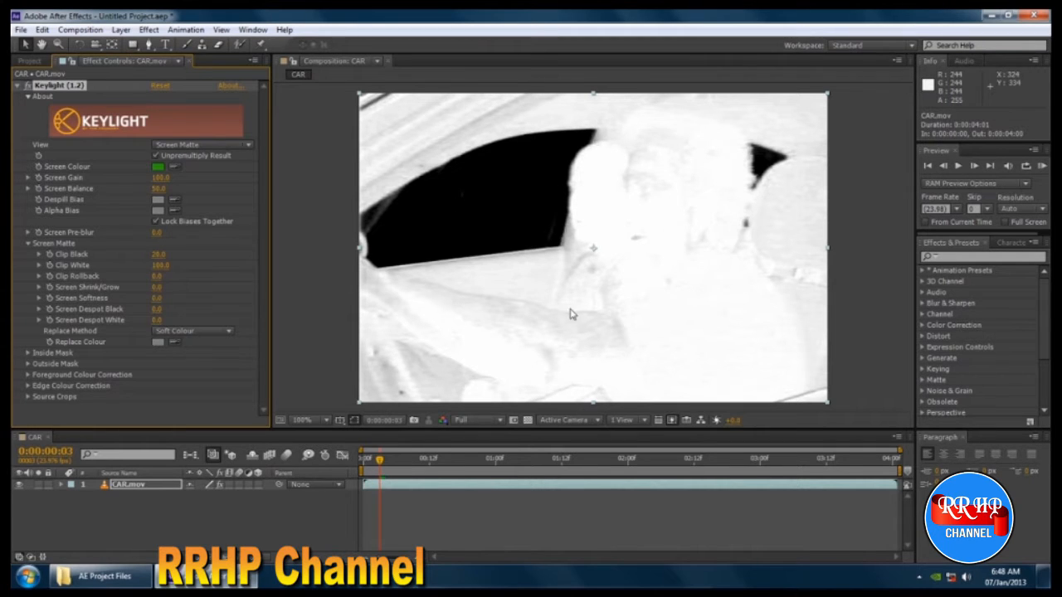
scroll(493, 304, up, 3)
scroll(556, 300, down, 3)
drag(158, 264, 140, 267)
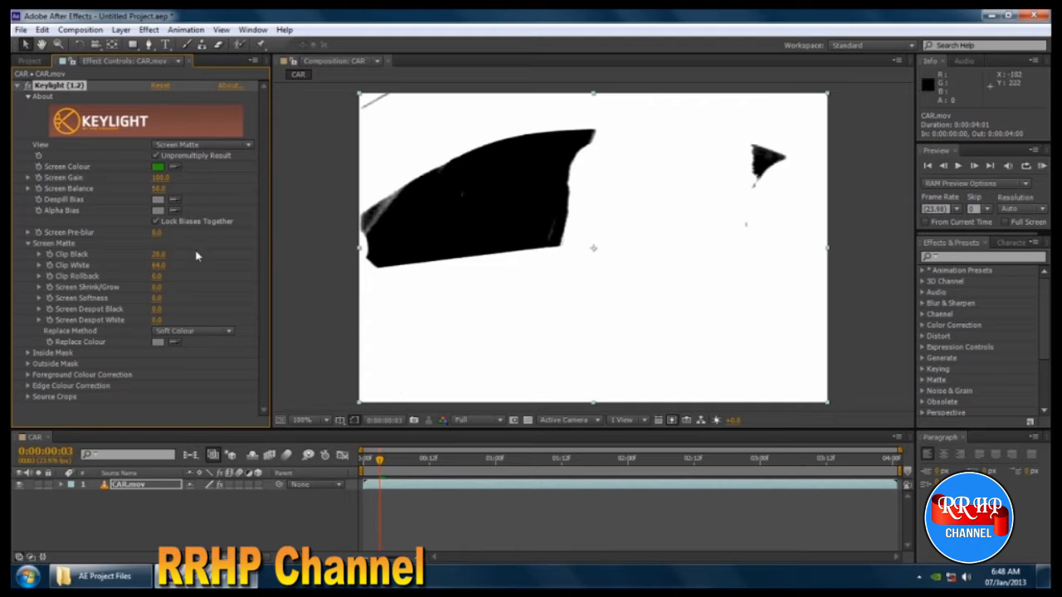
Step: Raise the screen matte's Clip Black to 46 and check the whole matte at 50% magnification
drag(154, 254, 176, 253)
key(comma)
key(comma)
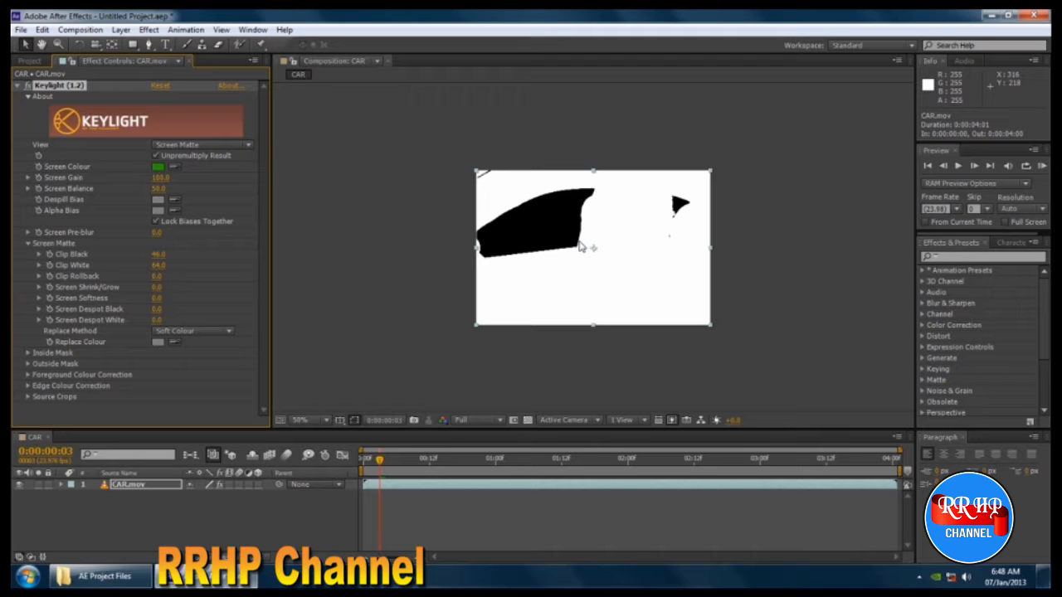
Step: Switch Keylight's view to Final Result and inspect the keyed car shot at 50% and 100% magnification
key(period)
key(period)
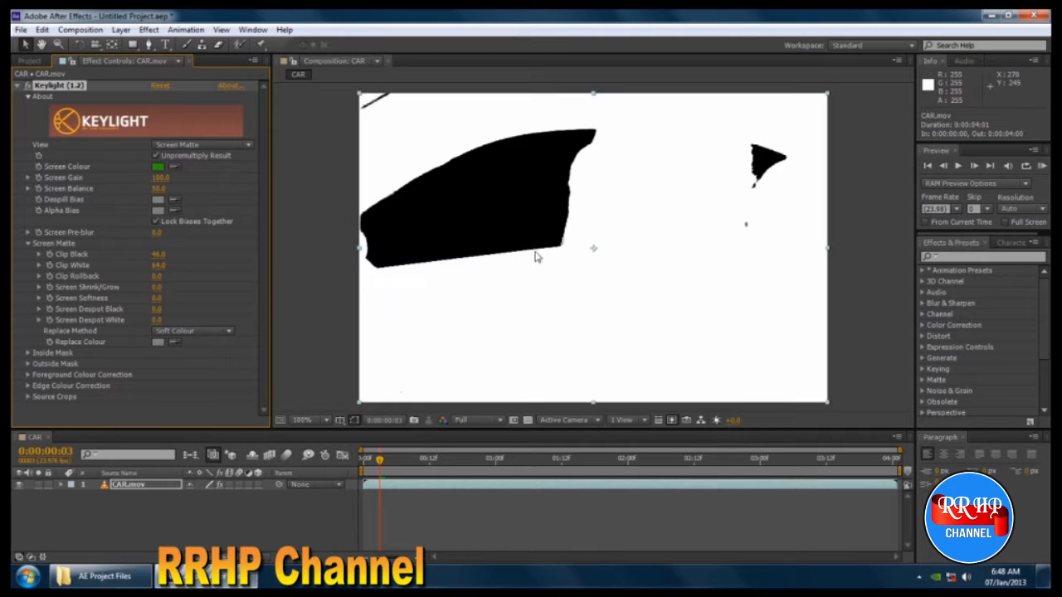
click(194, 146)
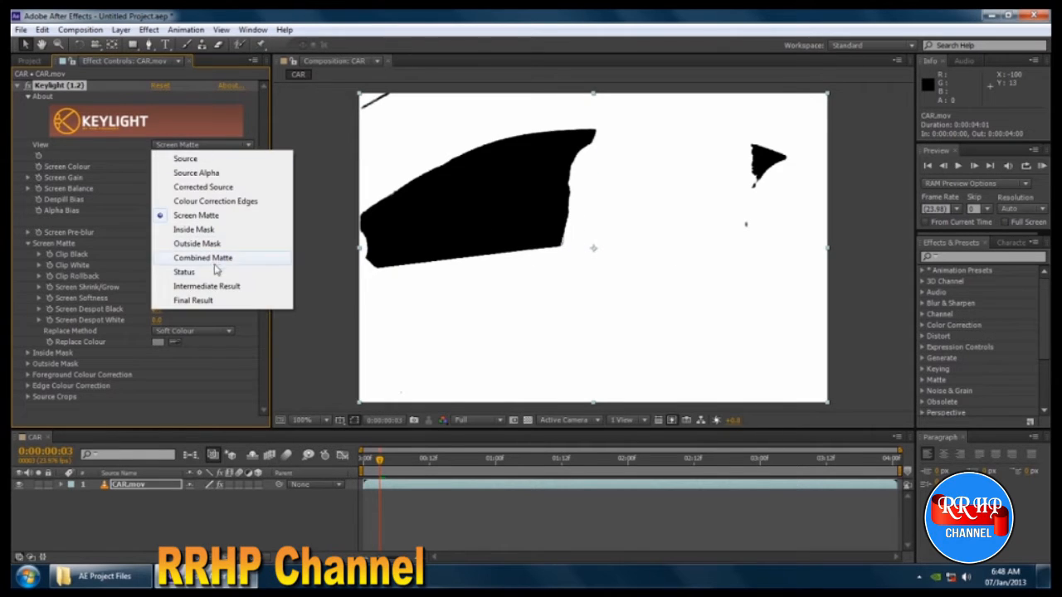
click(194, 300)
key(comma)
key(comma)
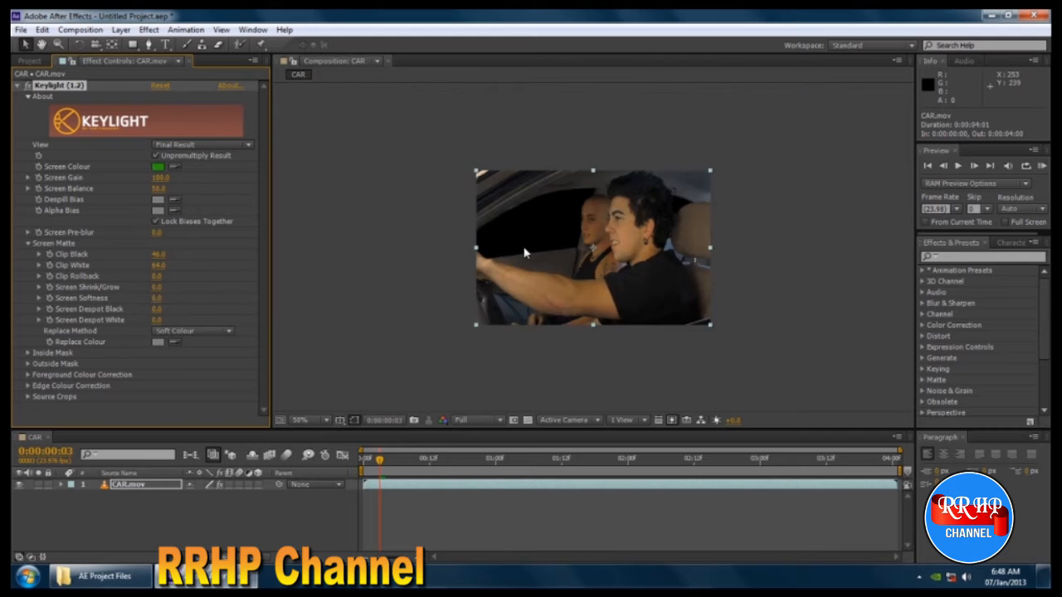
scroll(524, 253, up, 1)
scroll(524, 254, down, 1)
key(period)
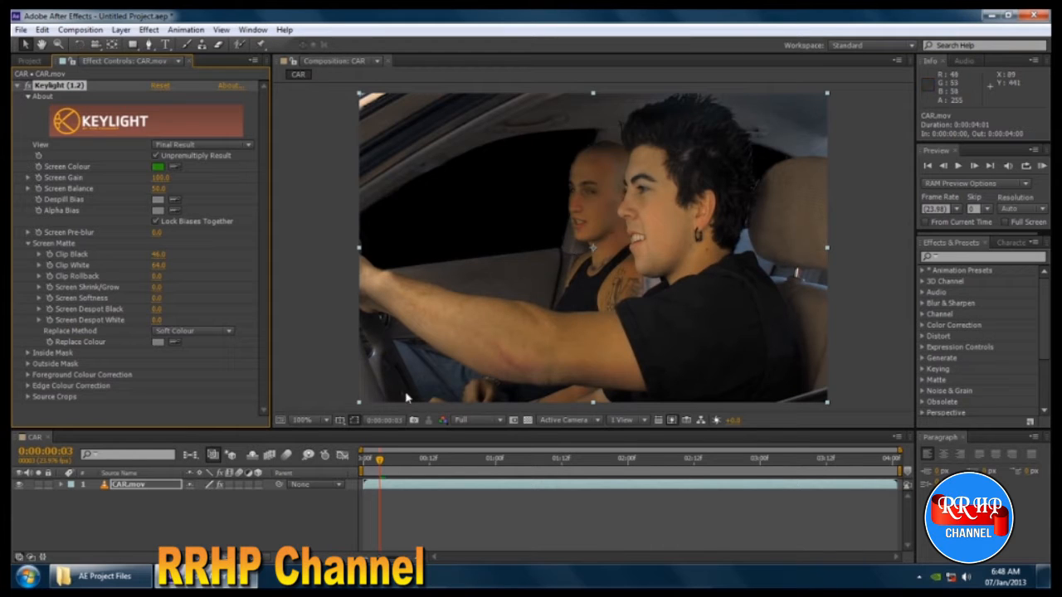
Step: Run a RAM preview of the keyed car shot from the first frame
drag(380, 459, 356, 468)
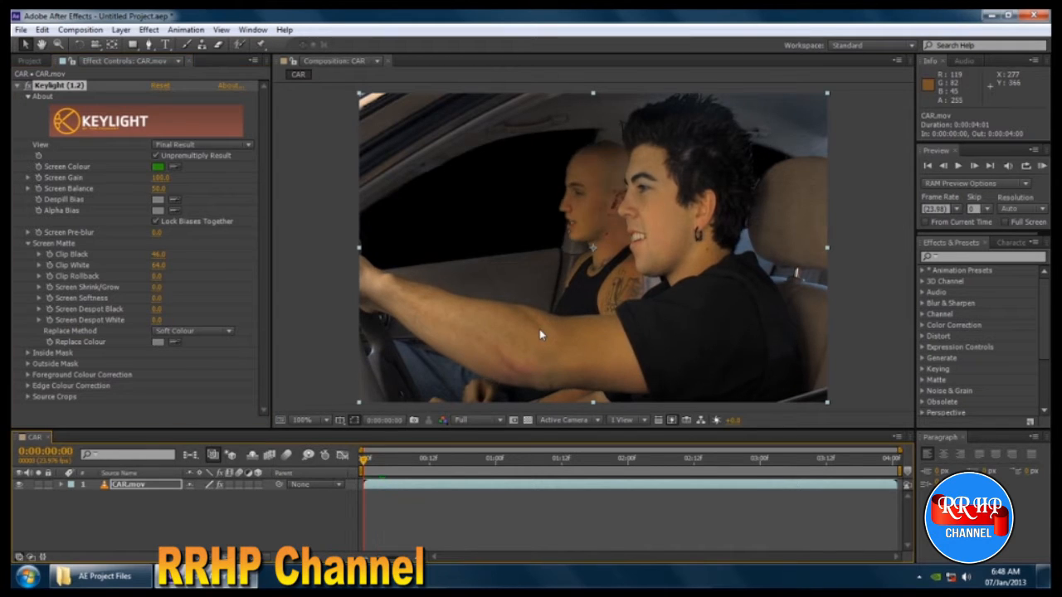
key(KP_0)
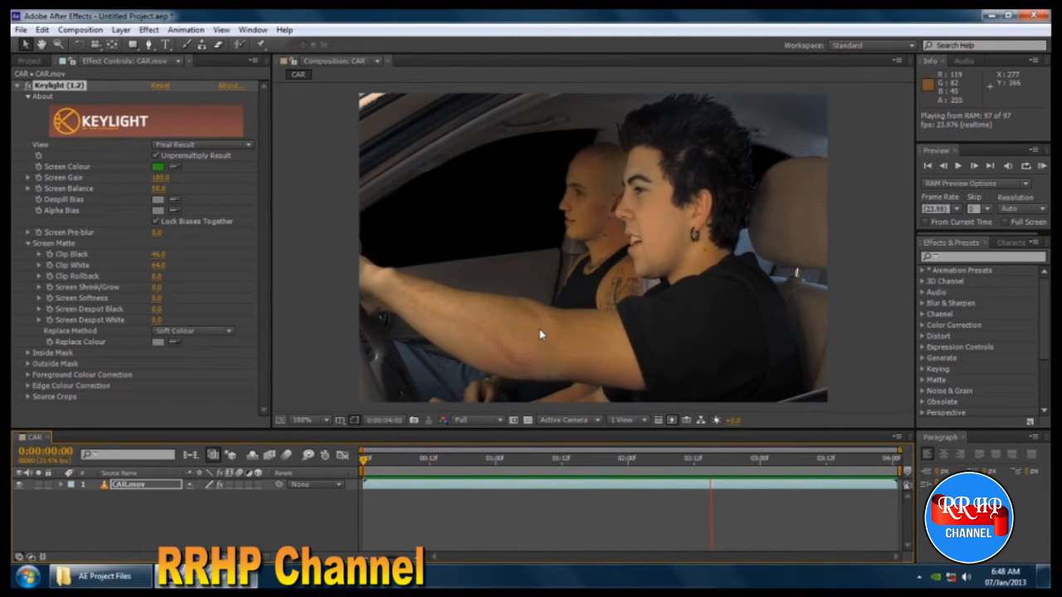
key(space)
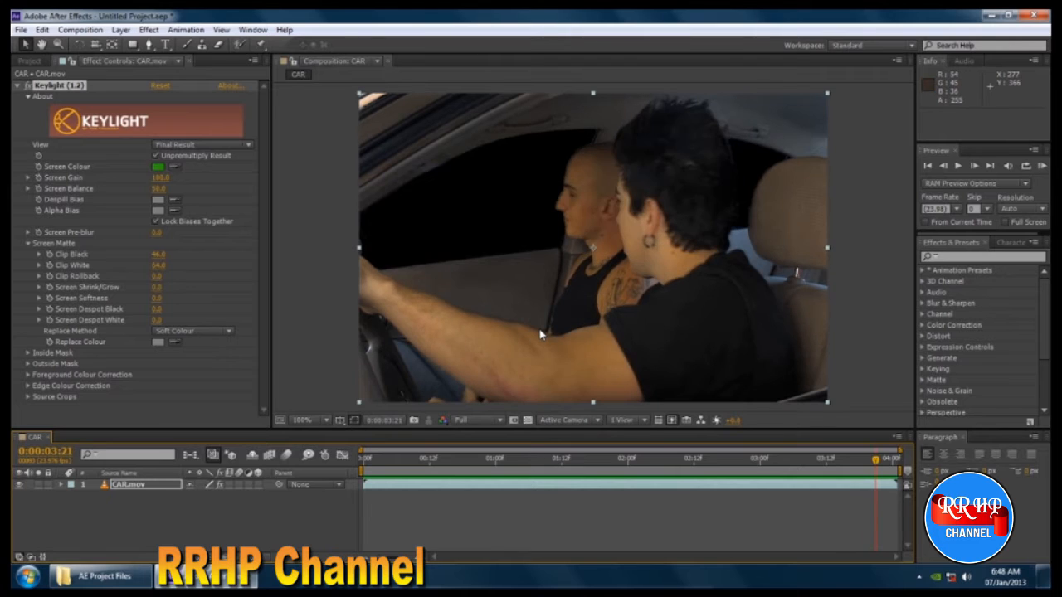
Step: At 0:00:00:20, soften the key edges around the passenger's face by setting the screen matte's Screen Softness to 0.9
click(473, 462)
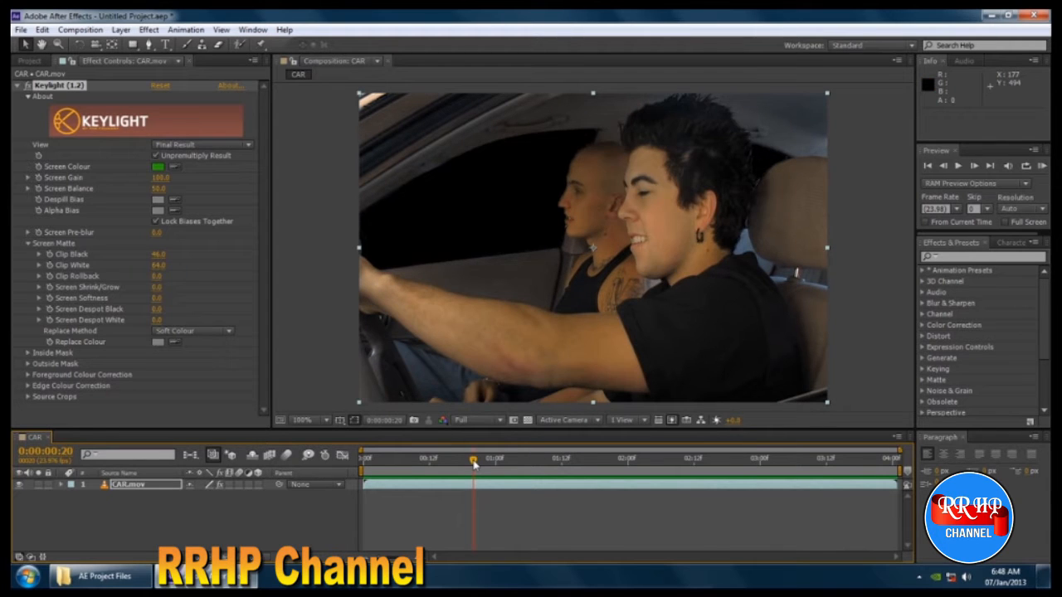
scroll(614, 199, up, 5)
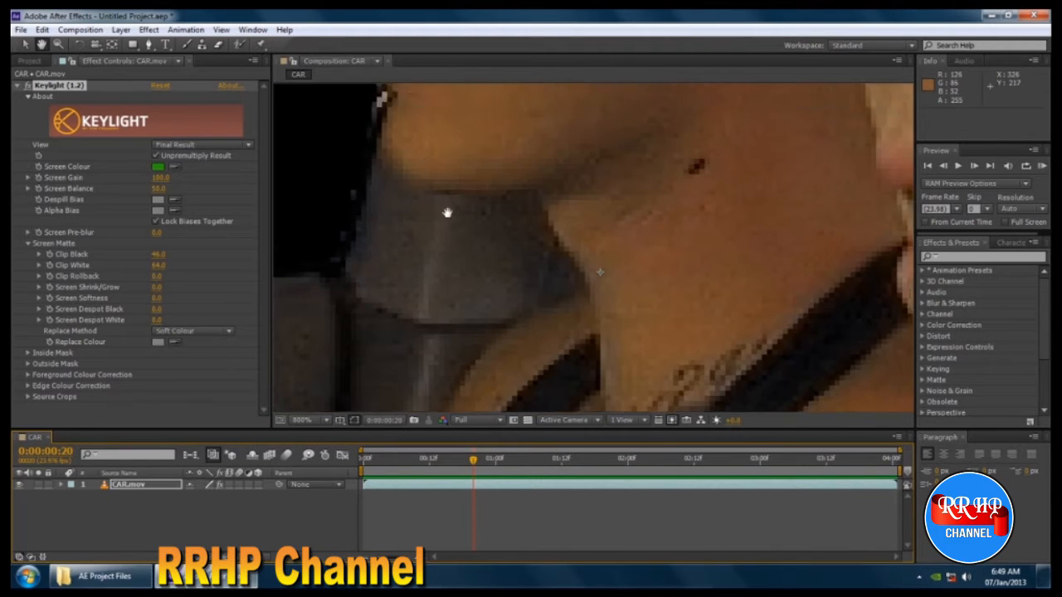
drag(446, 216, 548, 263)
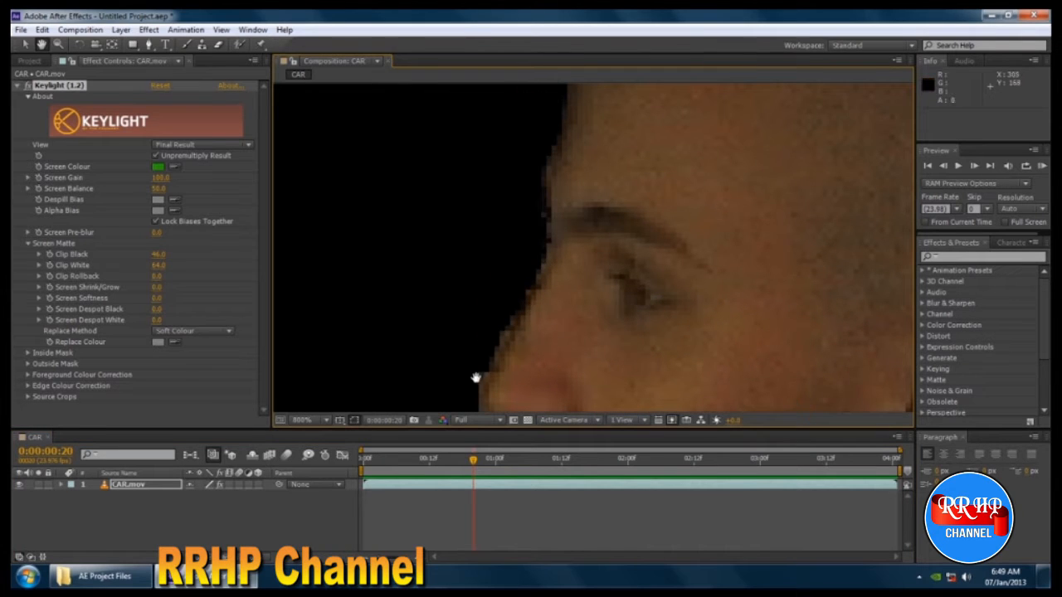
scroll(595, 210, down, 1)
scroll(596, 210, down, 1)
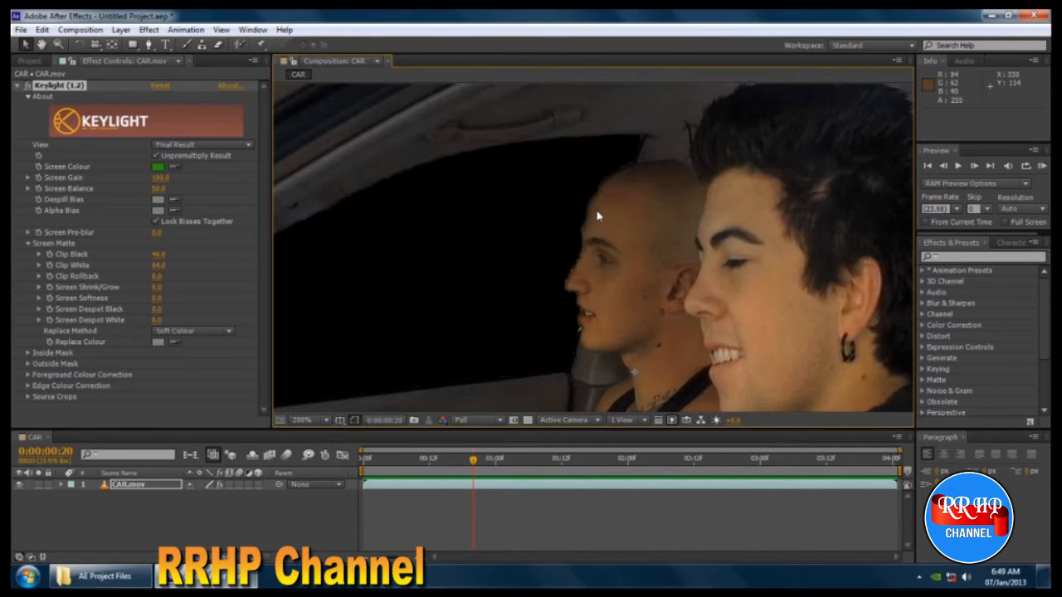
scroll(573, 274, up, 1)
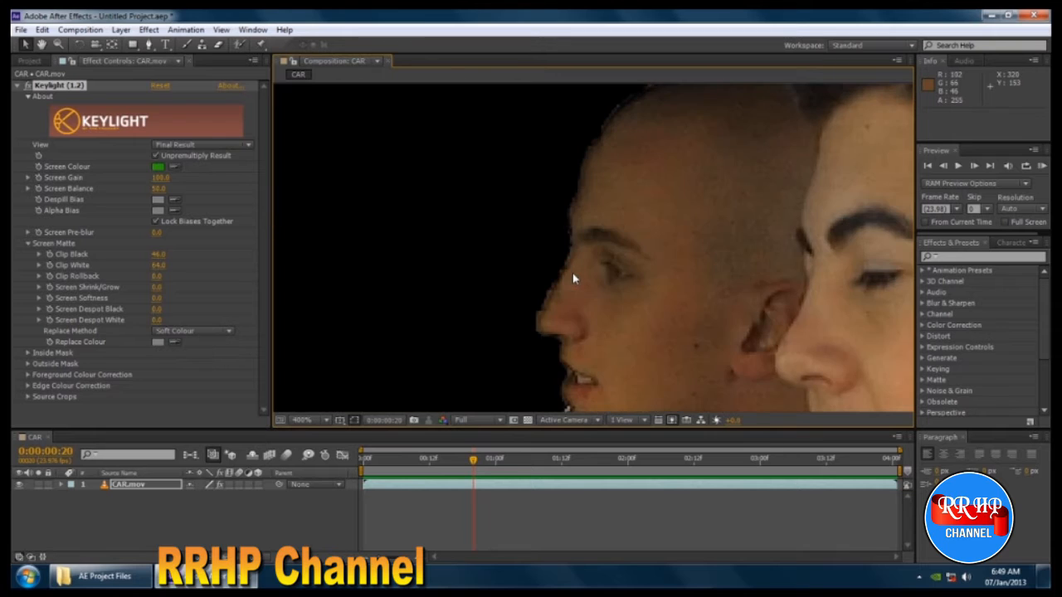
drag(505, 308, 473, 183)
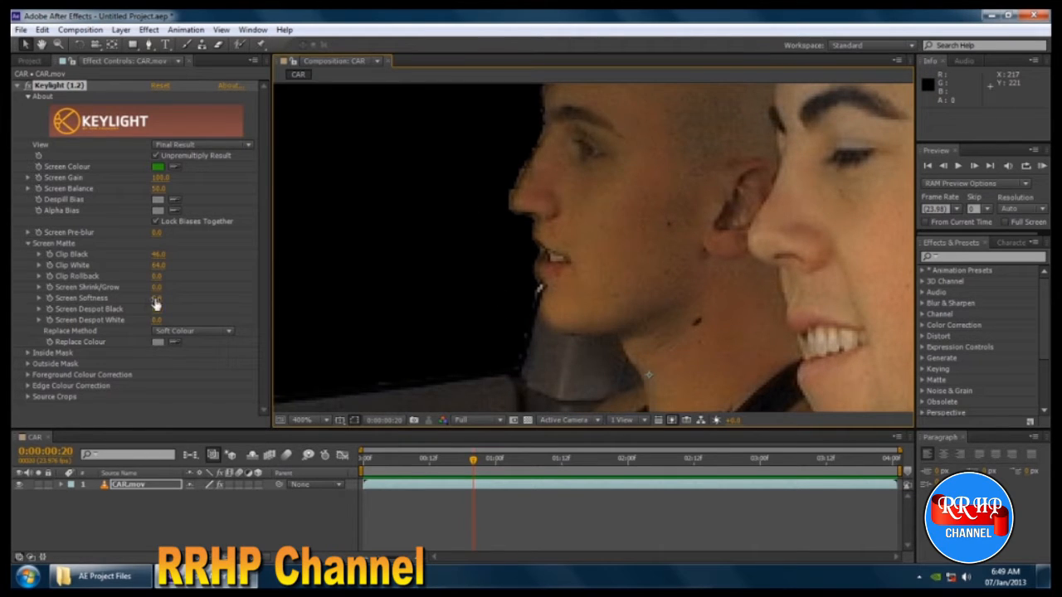
drag(156, 298, 160, 299)
drag(184, 297, 199, 298)
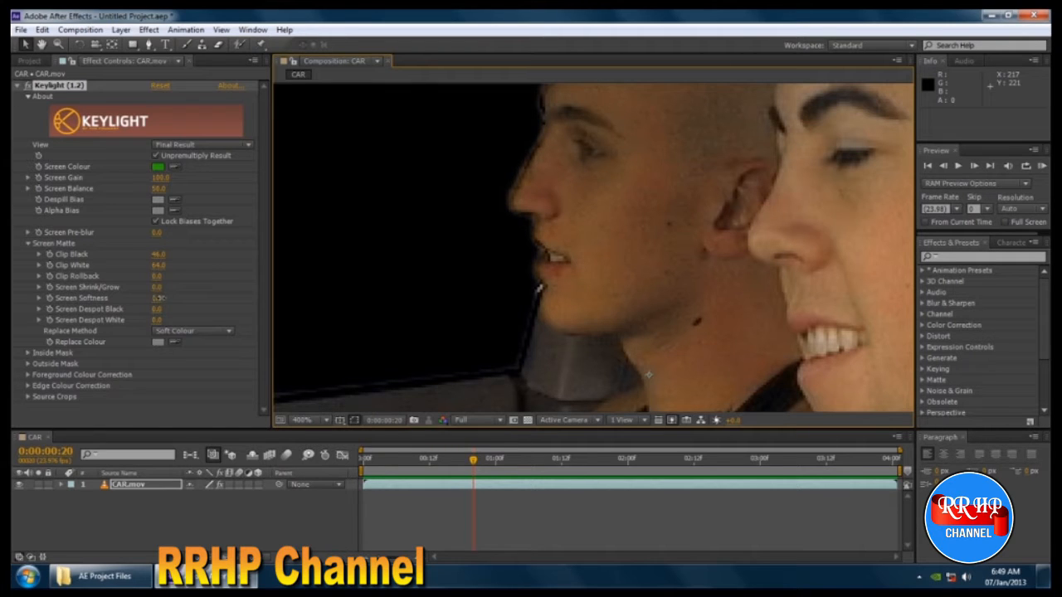
Step: Compare the window edge and the passenger's profile with Keylight disabled and enabled
scroll(579, 218, down, 2)
drag(581, 237, 539, 287)
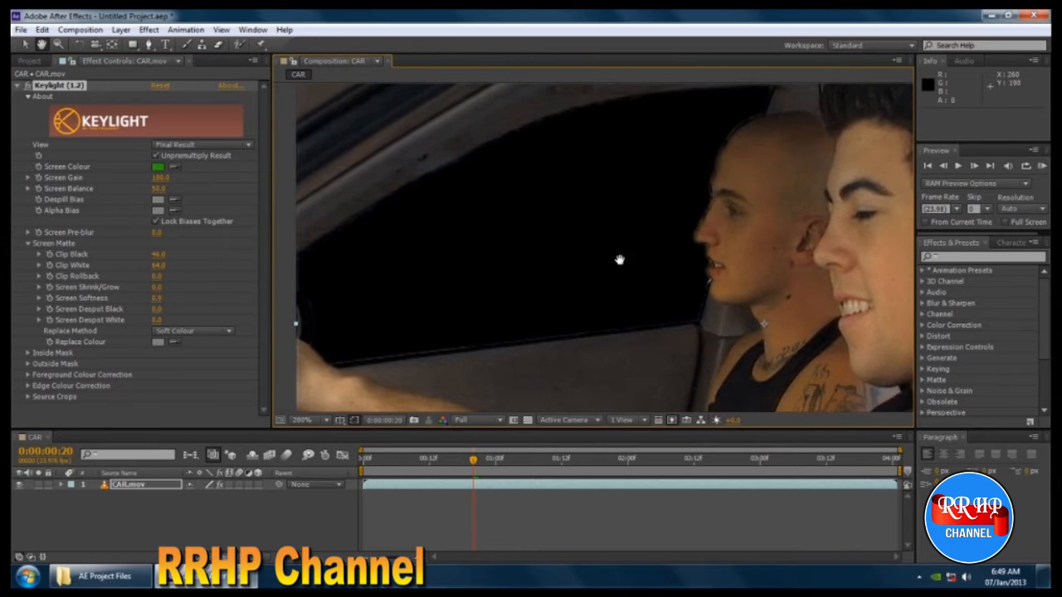
drag(619, 259, 497, 275)
scroll(407, 245, up, 2)
click(26, 86)
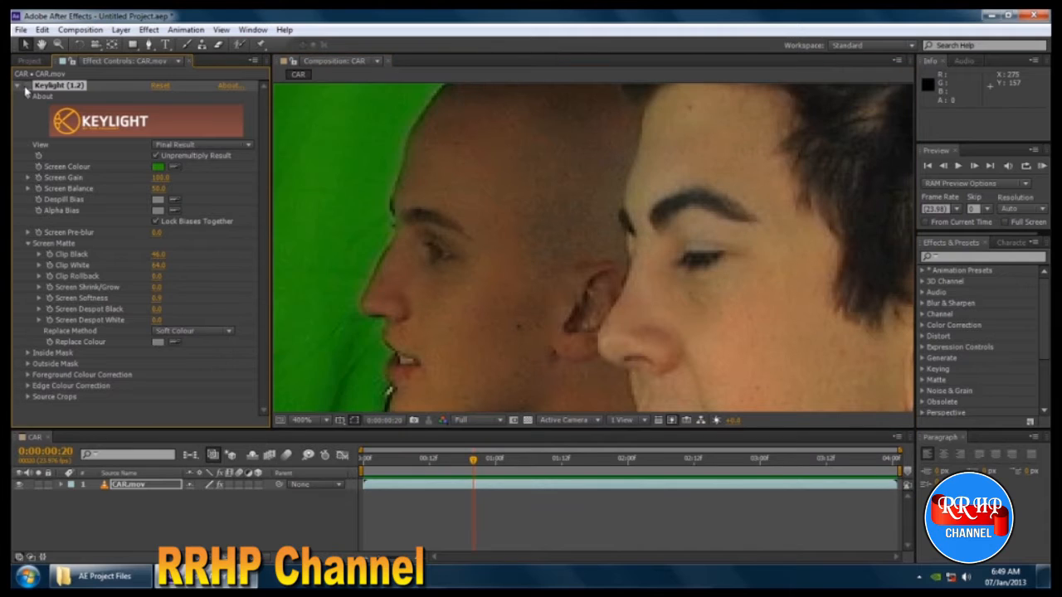
click(26, 87)
click(26, 86)
click(26, 86)
click(26, 87)
click(26, 87)
scroll(367, 218, down, 4)
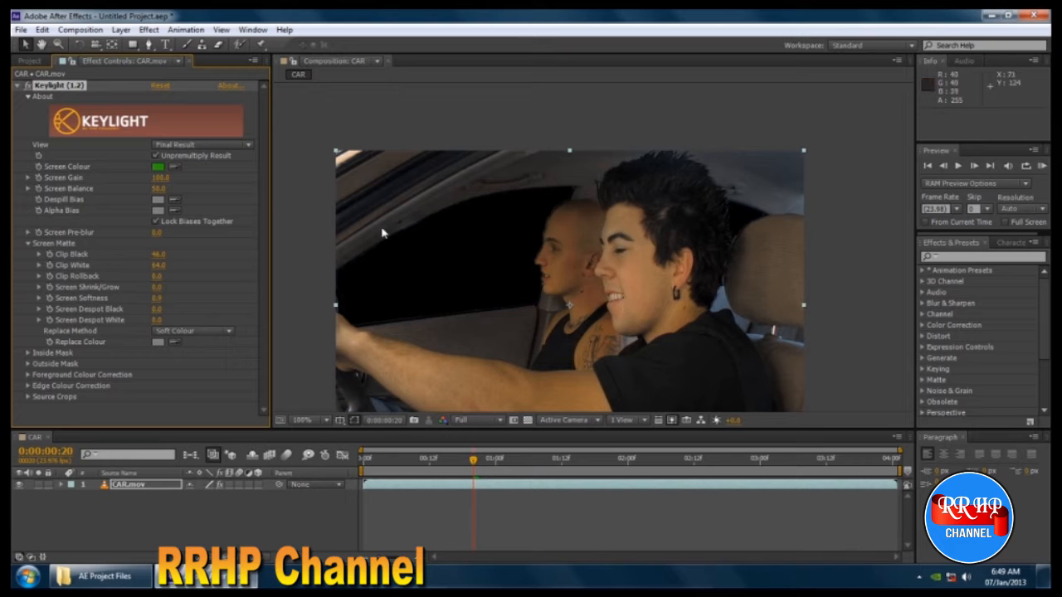
Step: Compare the colour of the driver's forehead up close with Keylight disabled and enabled
scroll(664, 274, up, 4)
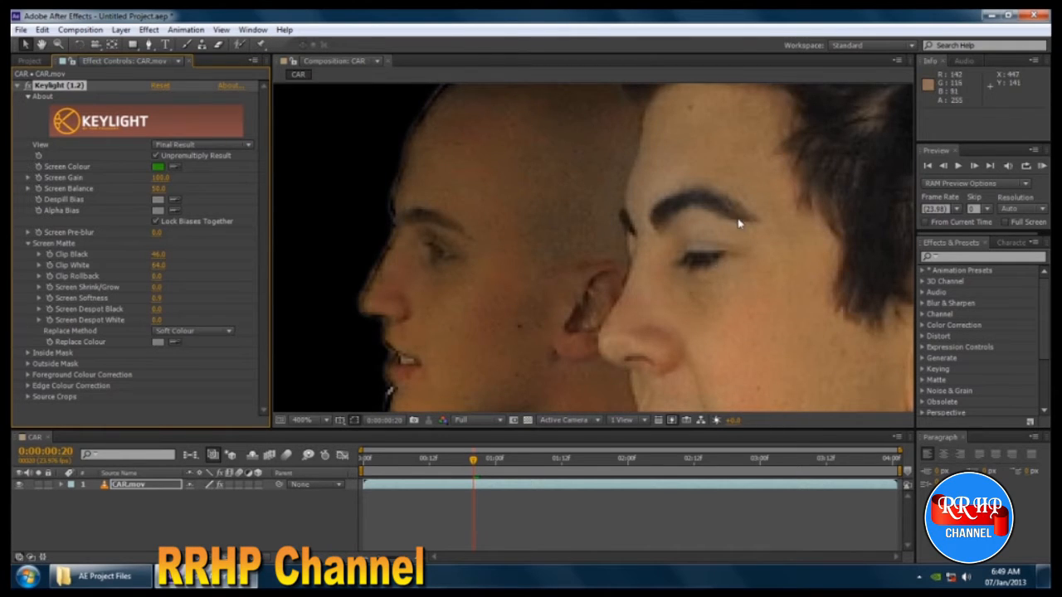
key(.)
scroll(451, 220, down, 2)
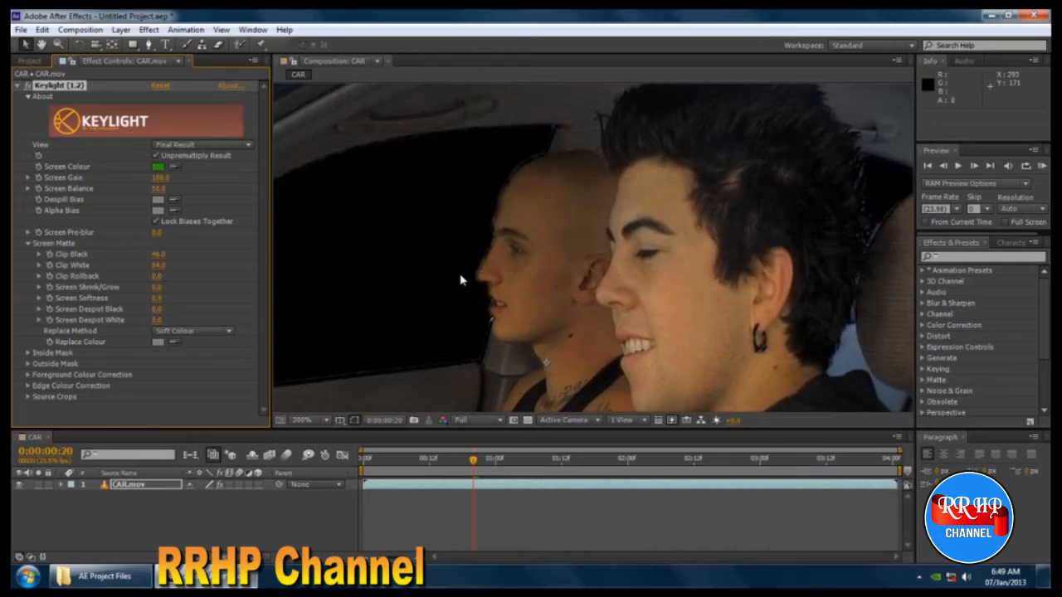
scroll(462, 280, down, 1)
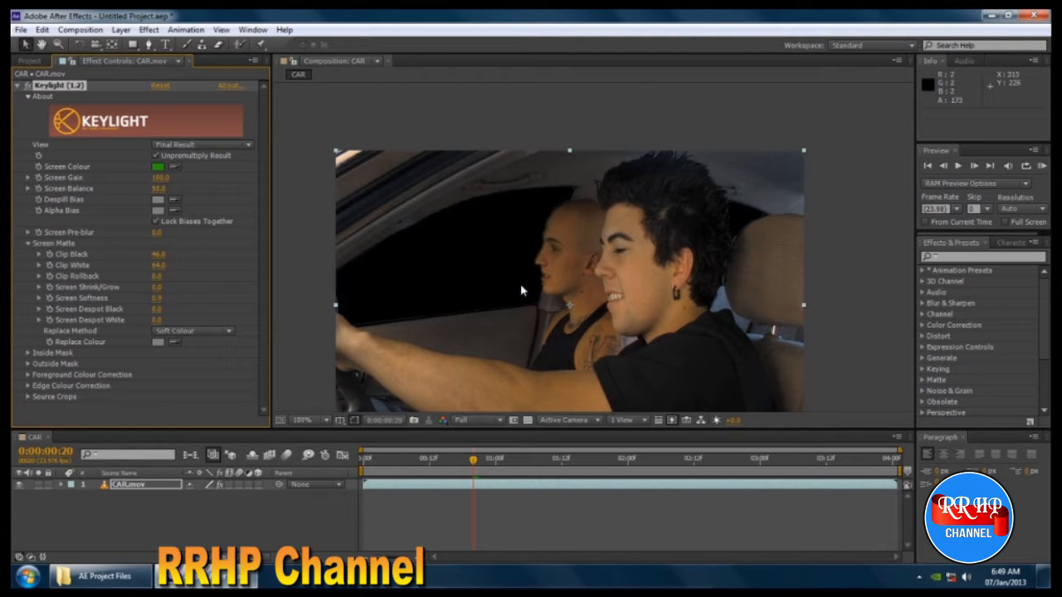
scroll(609, 336, up, 1)
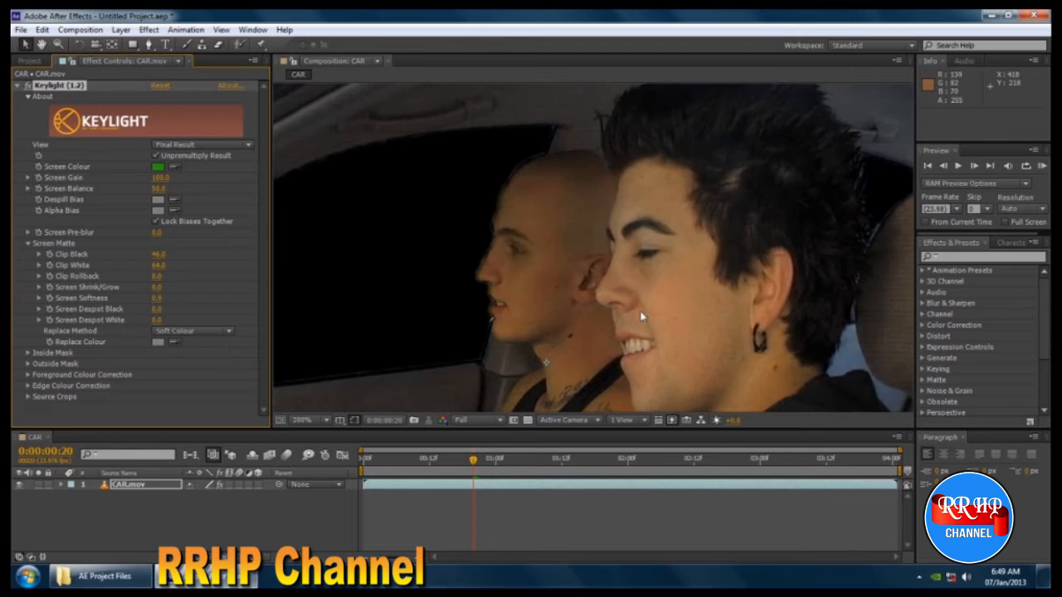
drag(641, 317, 653, 161)
scroll(654, 161, up, 2)
drag(648, 203, 648, 286)
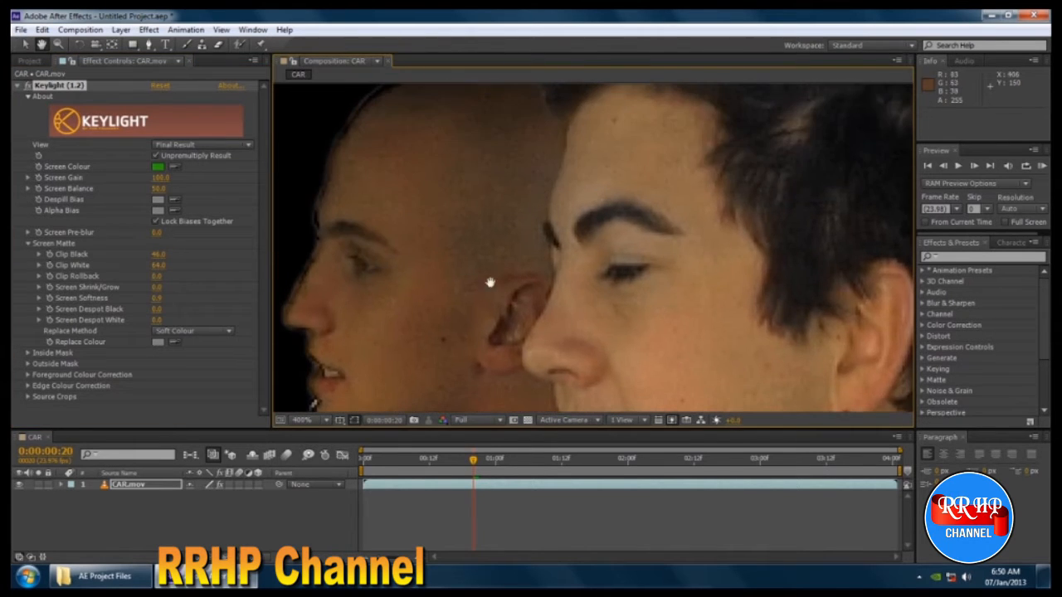
click(28, 86)
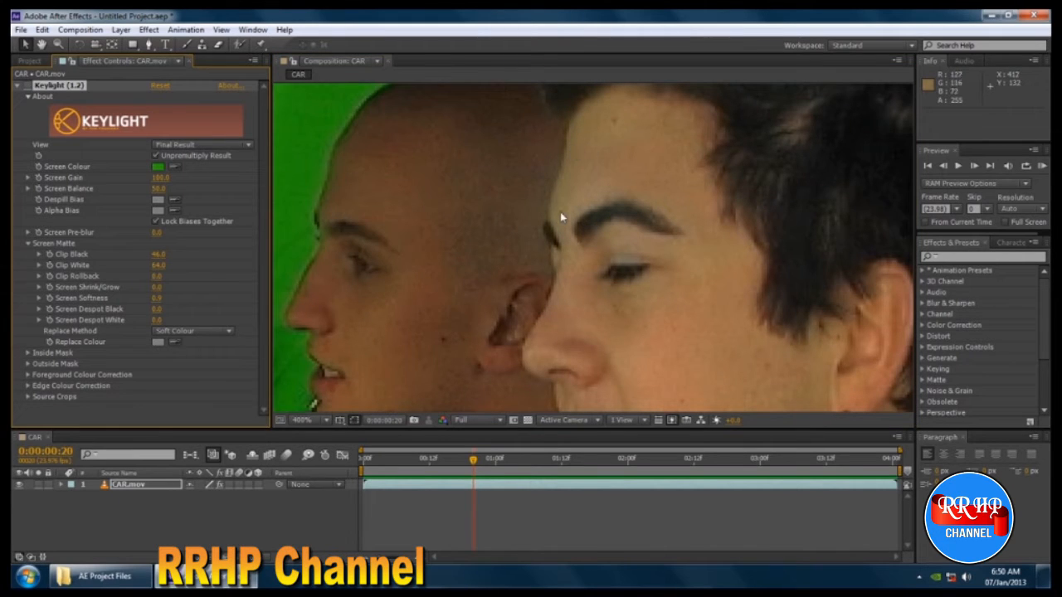
scroll(560, 212, up, 1)
drag(486, 130, 531, 237)
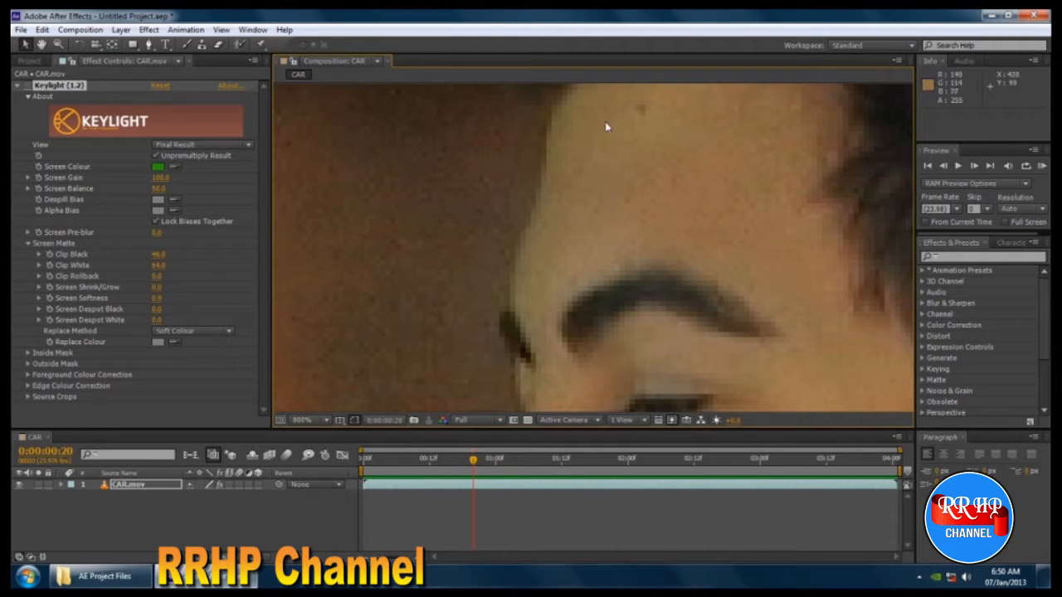
click(29, 90)
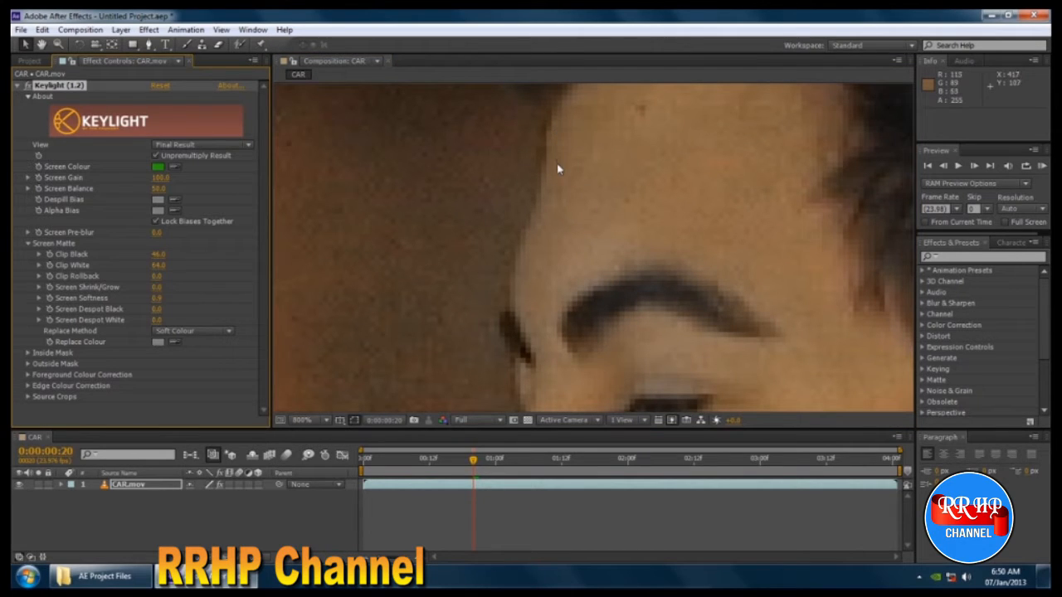
Step: Compare the upper edge of the driver's arm at 400% with and without Keylight, and review the whole frame
scroll(590, 120, down, 3)
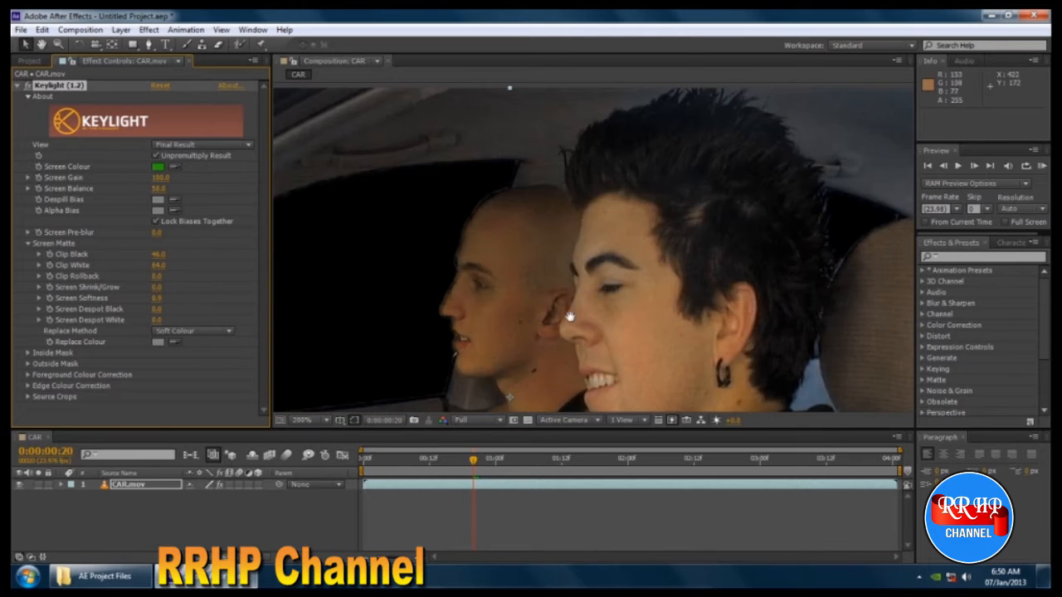
drag(570, 316, 618, 168)
scroll(621, 171, up, 2)
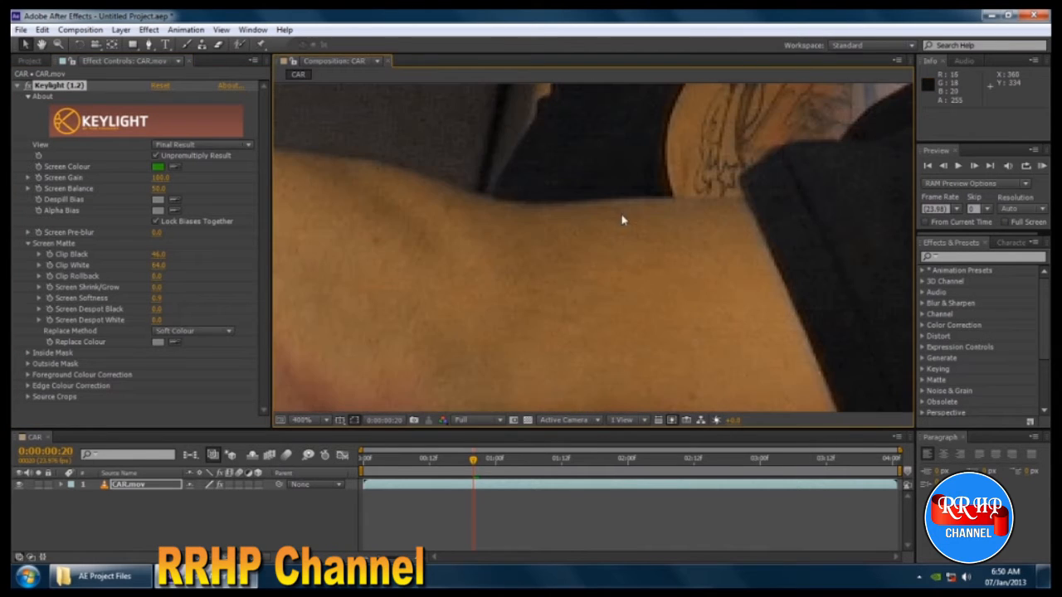
click(27, 87)
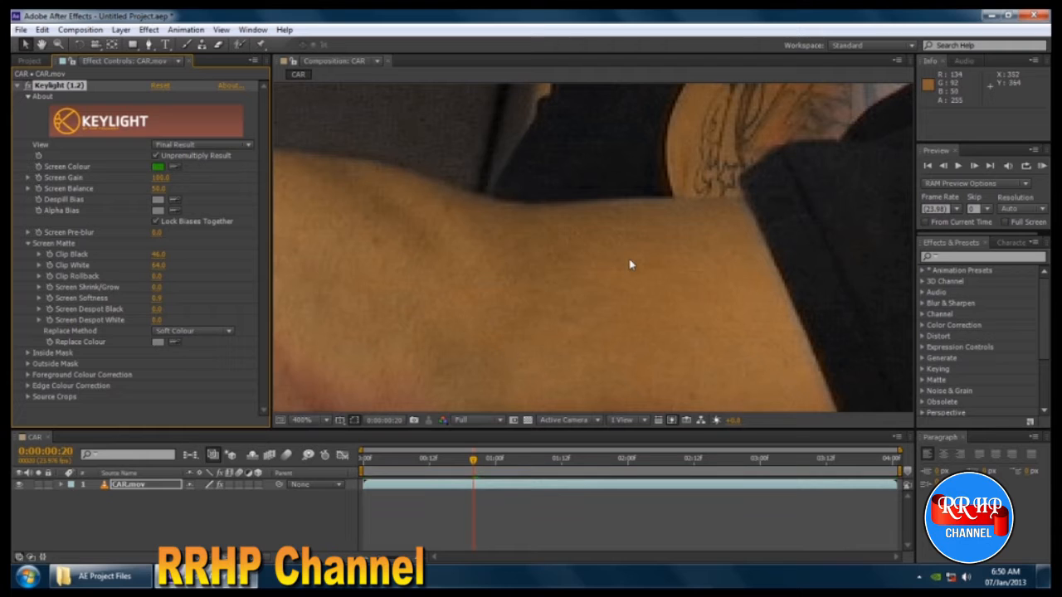
scroll(622, 242, down, 6)
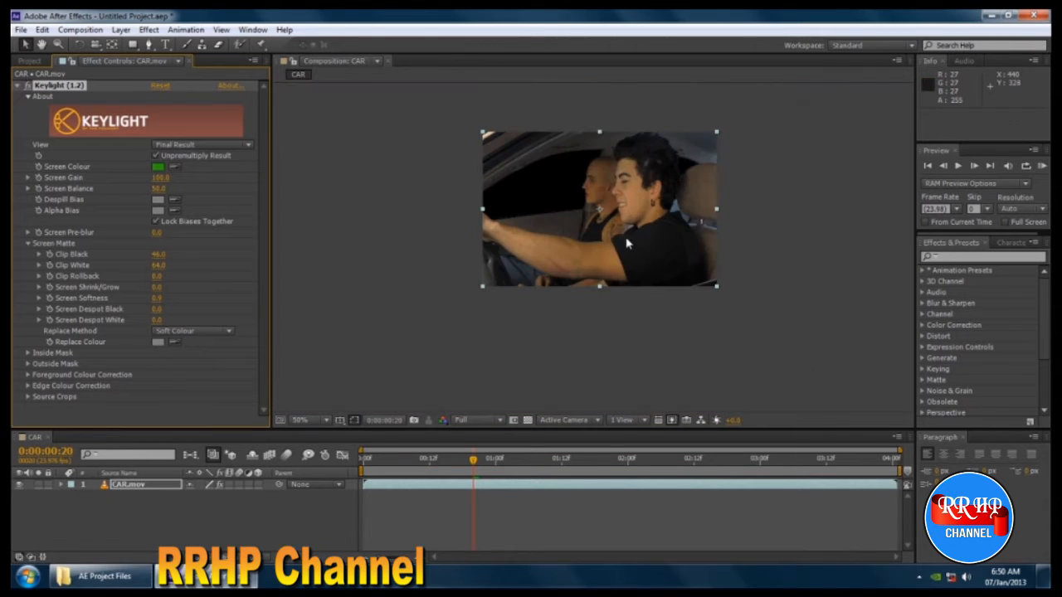
scroll(628, 237, up, 3)
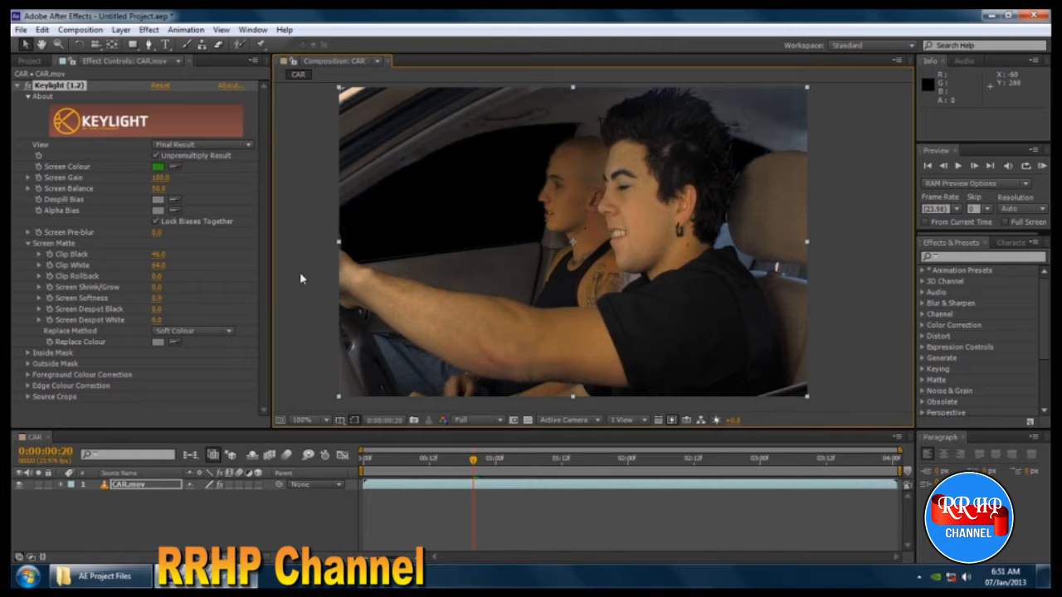
Step: Place BG_plate.mov beneath the CAR.mov layer in the composition and play the composite from the first frame
click(34, 62)
click(128, 264)
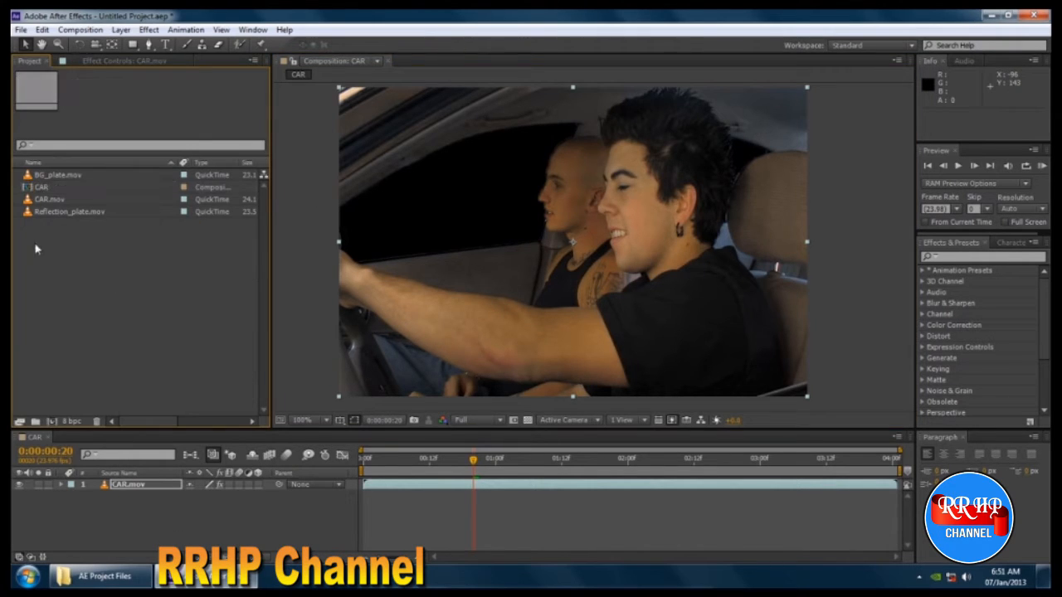
click(61, 178)
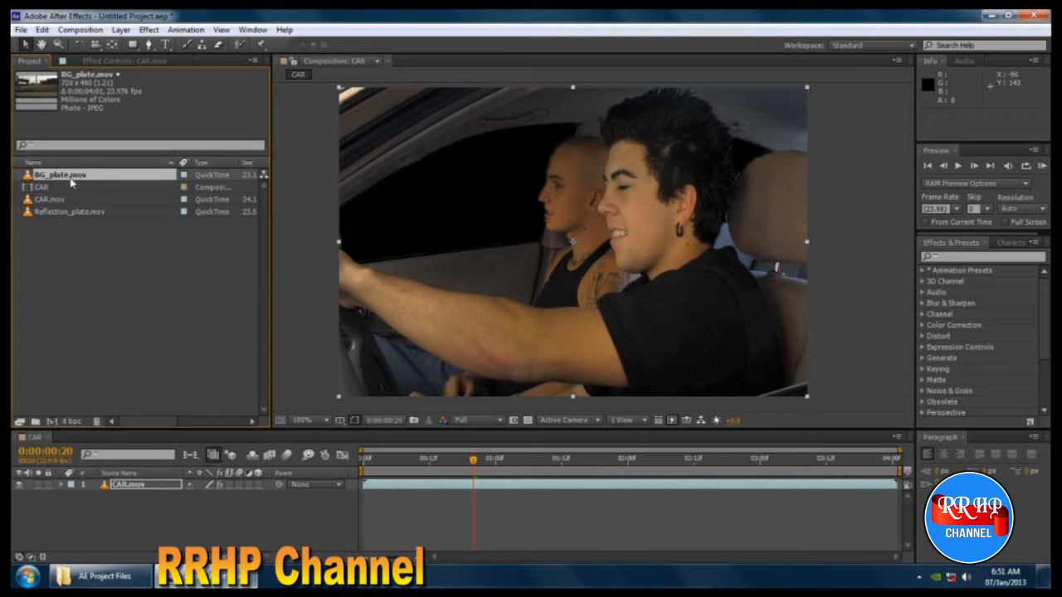
drag(68, 181, 169, 516)
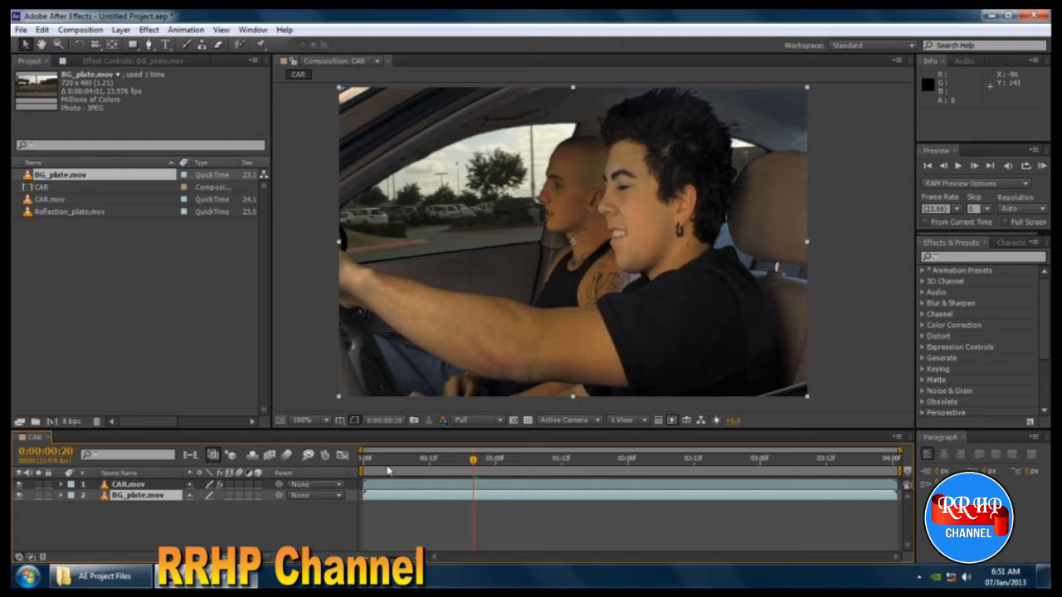
drag(377, 461, 362, 462)
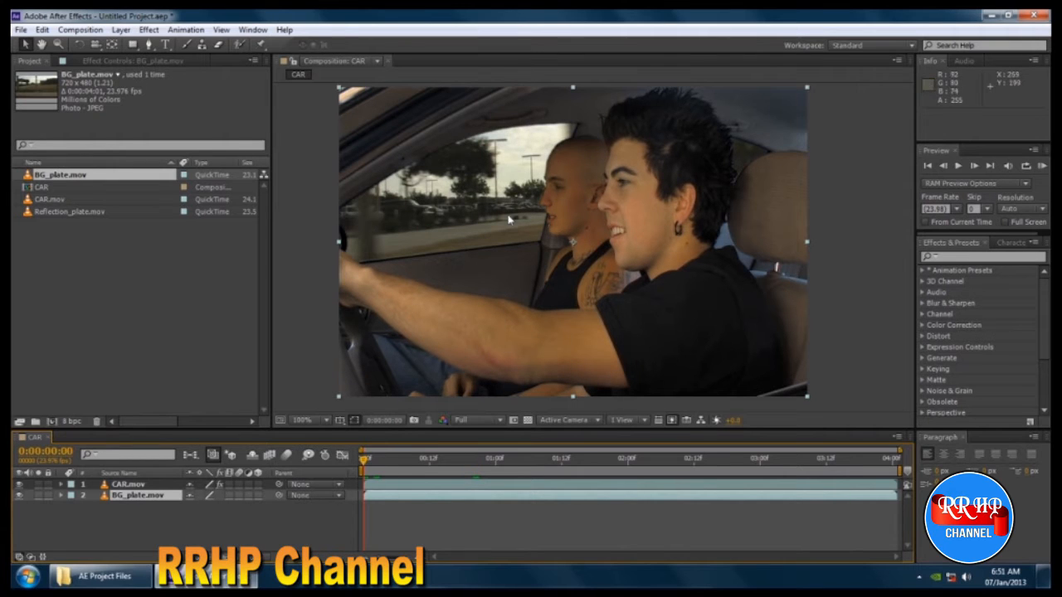
key(space)
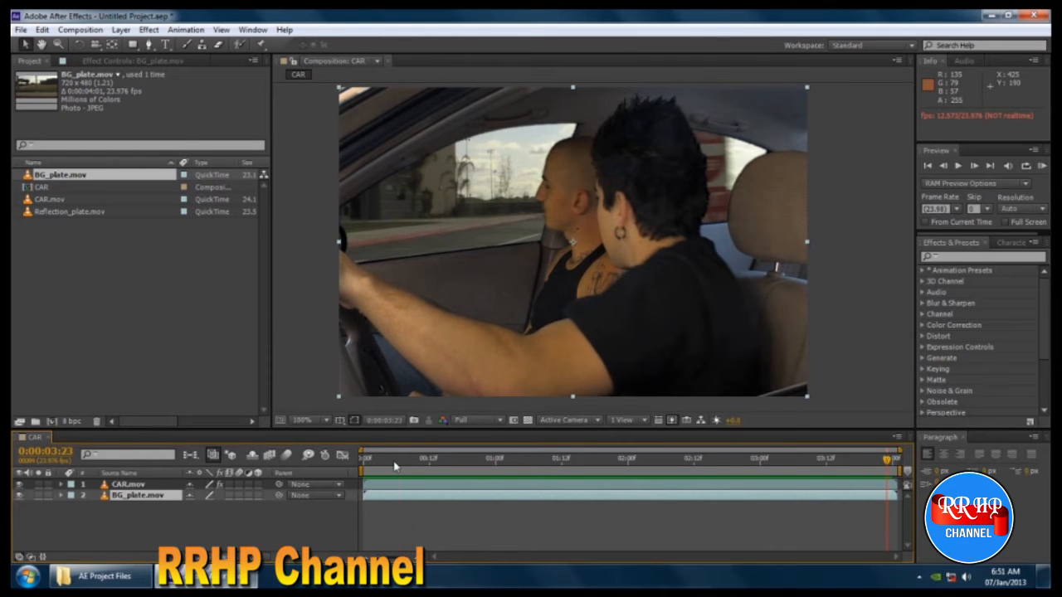
Step: Play the composite from the first frame and return the playhead to the start
mouse_move(395, 466)
mouse_down()
mouse_move(363, 466)
mouse_move(656, 466)
mouse_move(362, 466)
mouse_move(386, 467)
mouse_up()
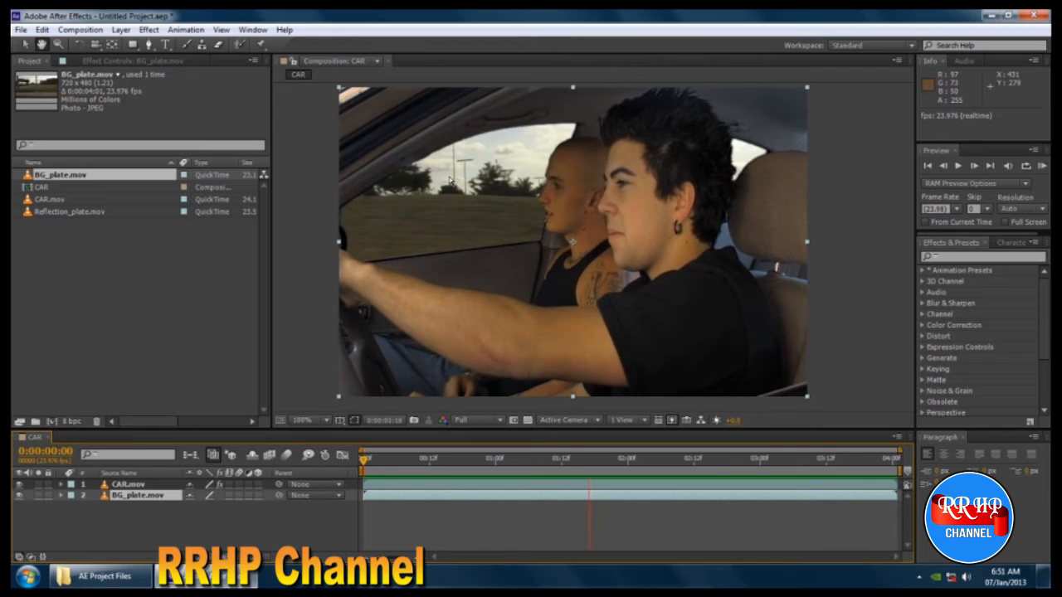
key(space)
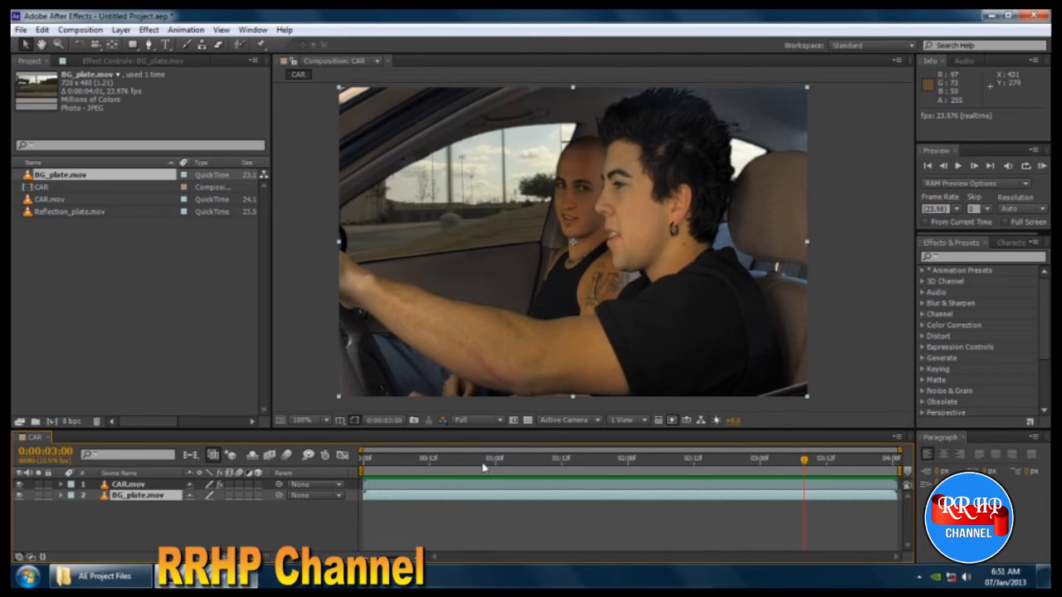
drag(484, 464, 365, 466)
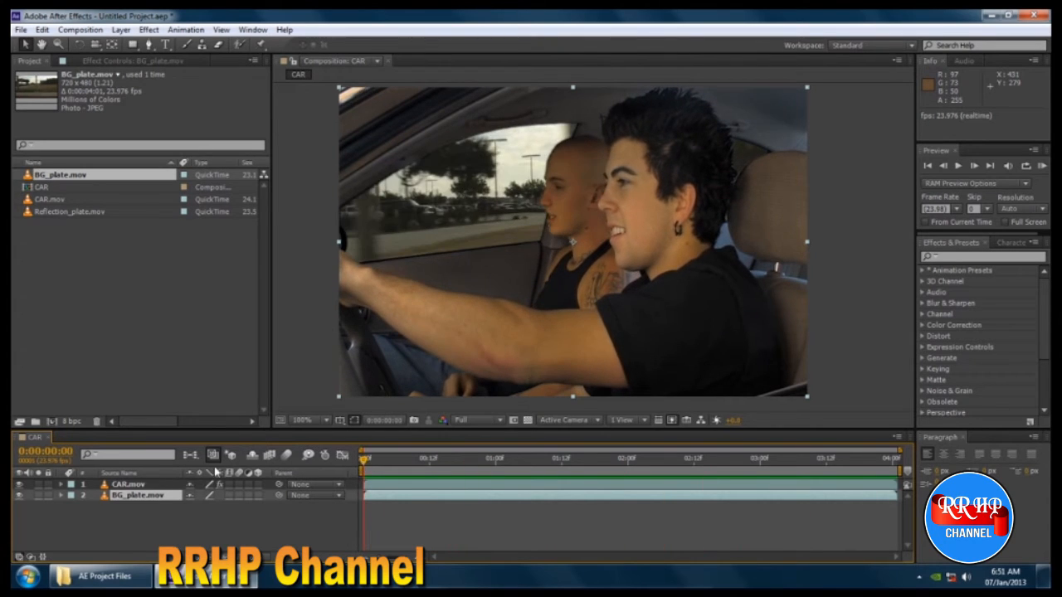
Step: Apply the Directional Blur effect to the BG_plate.mov layer
right_click(170, 497)
mouse_move(259, 269)
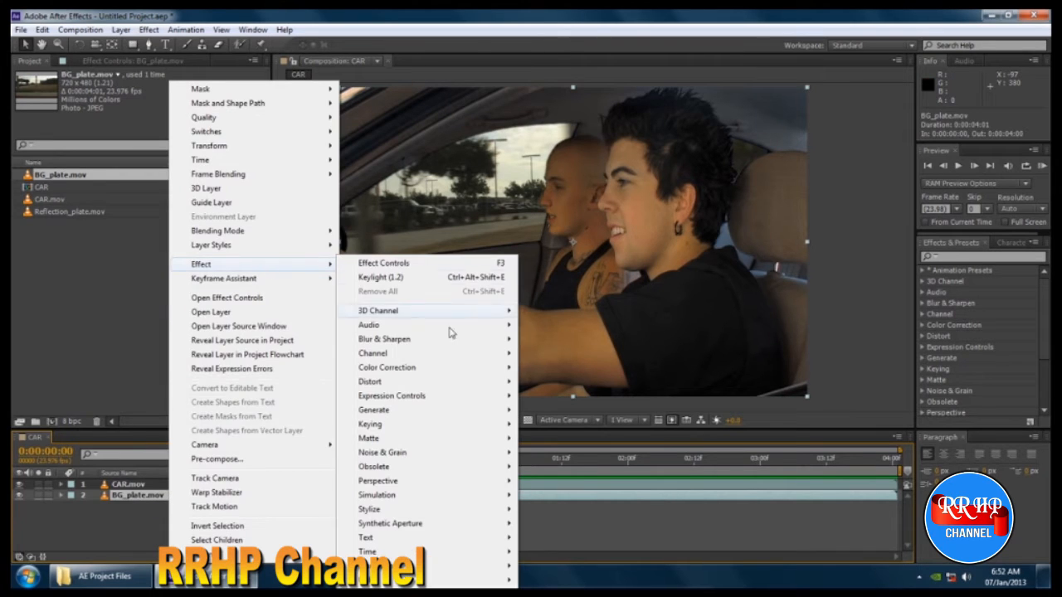
mouse_move(434, 343)
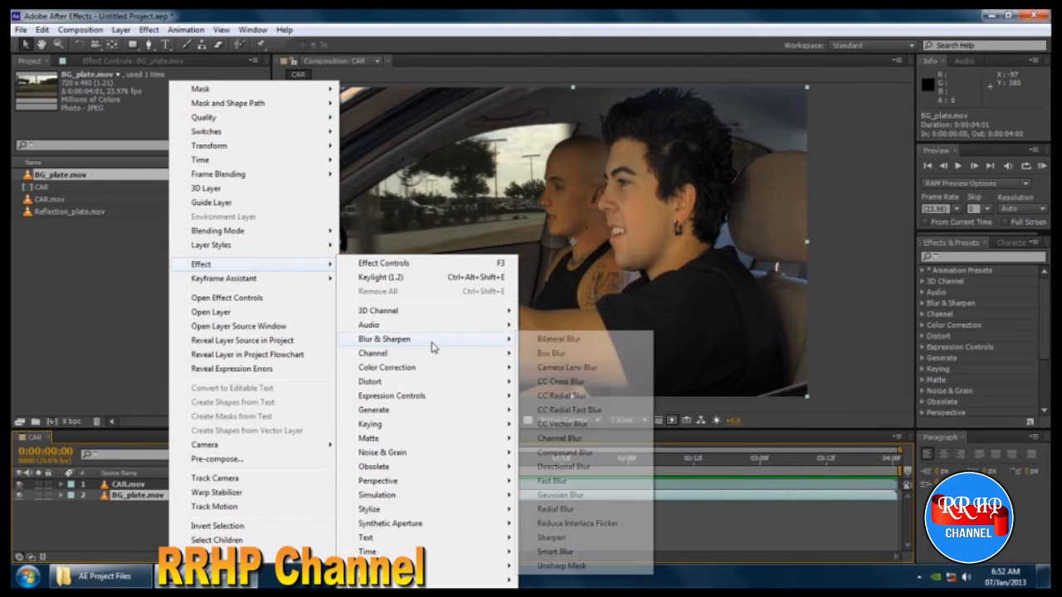
click(606, 472)
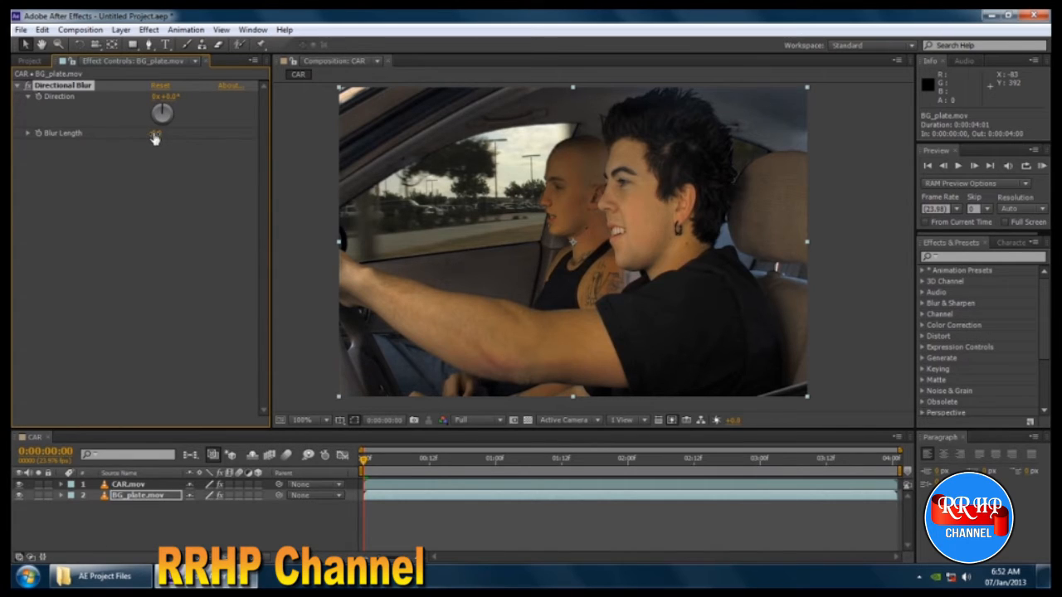
Step: Try out different Blur Length and Direction values for the background plate's Directional Blur
drag(155, 133, 190, 134)
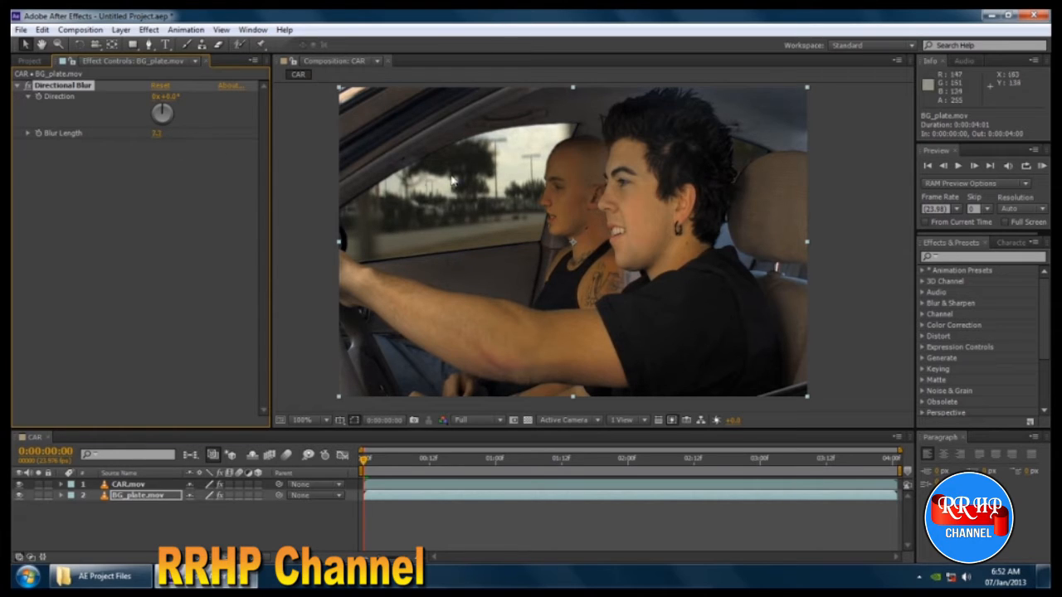
click(154, 134)
text(10)
key(Return)
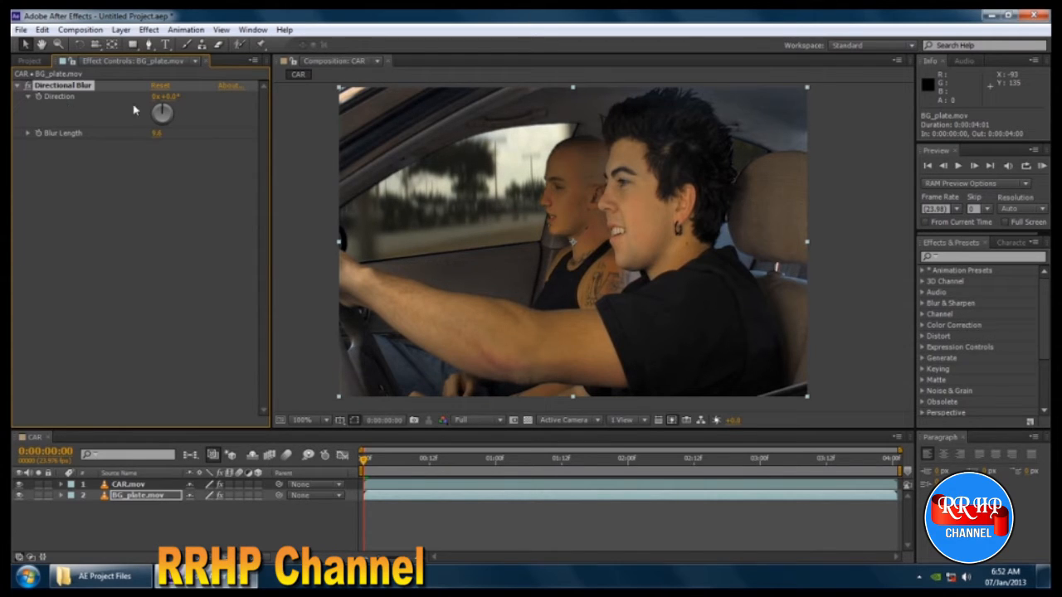
drag(164, 113, 367, 133)
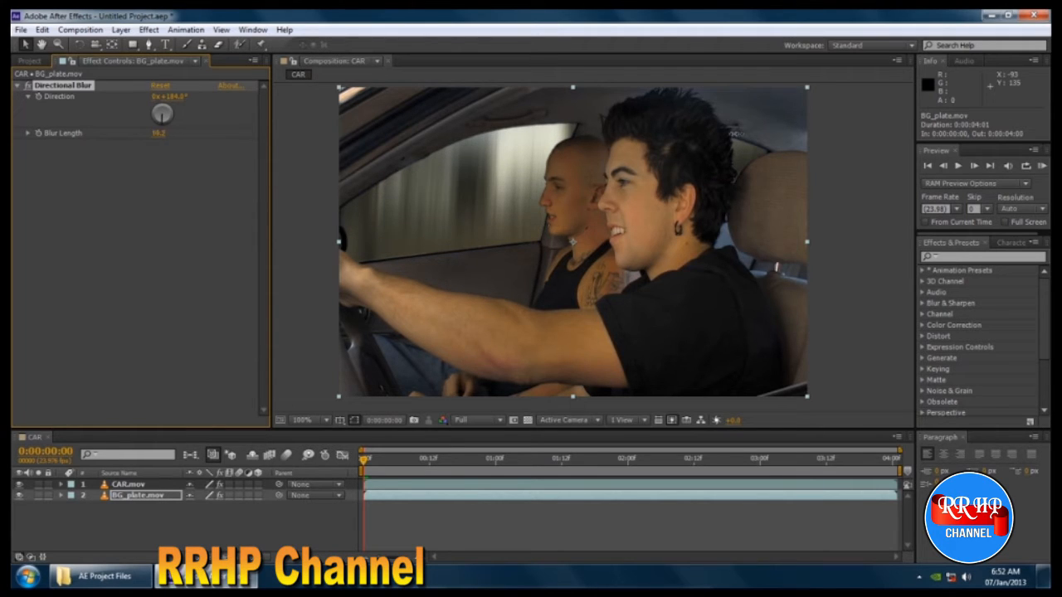
drag(721, 133, 723, 140)
Step: Set the background plate's Directional Blur to a Direction of 90° and a Blur Length of 15
click(172, 97)
text(90)
key(Return)
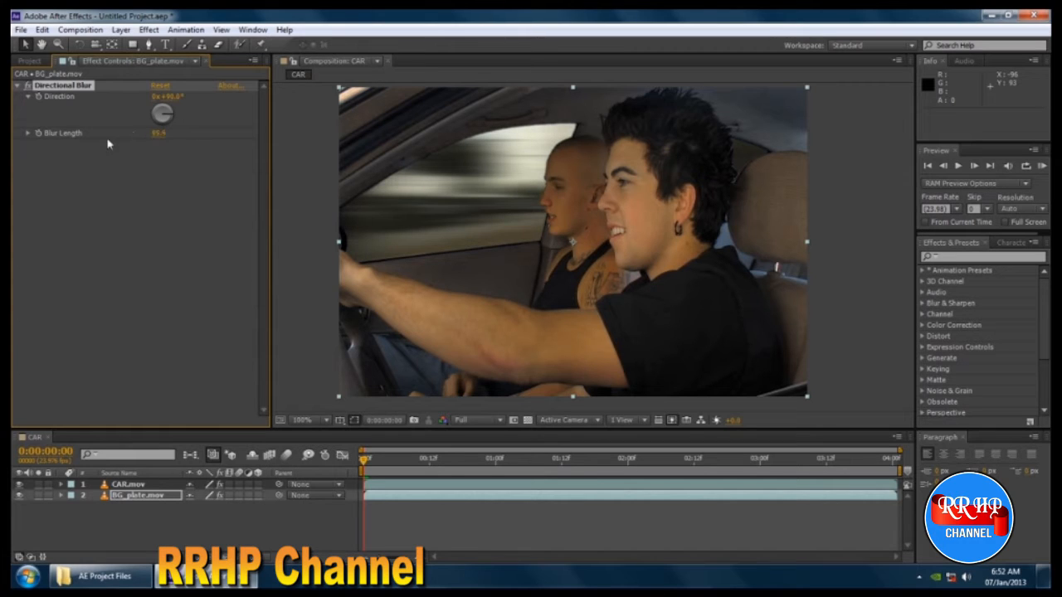
click(165, 133)
text(10)
key(Return)
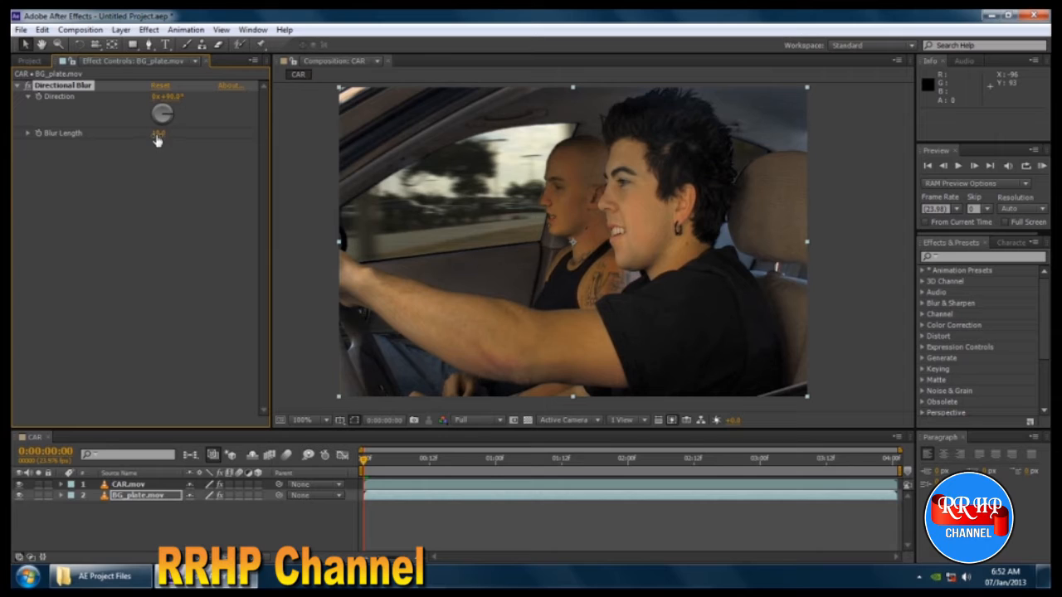
drag(157, 140, 165, 134)
Step: Play the composite from the first frame and compare the background with Directional Blur disabled and enabled
drag(363, 459, 360, 458)
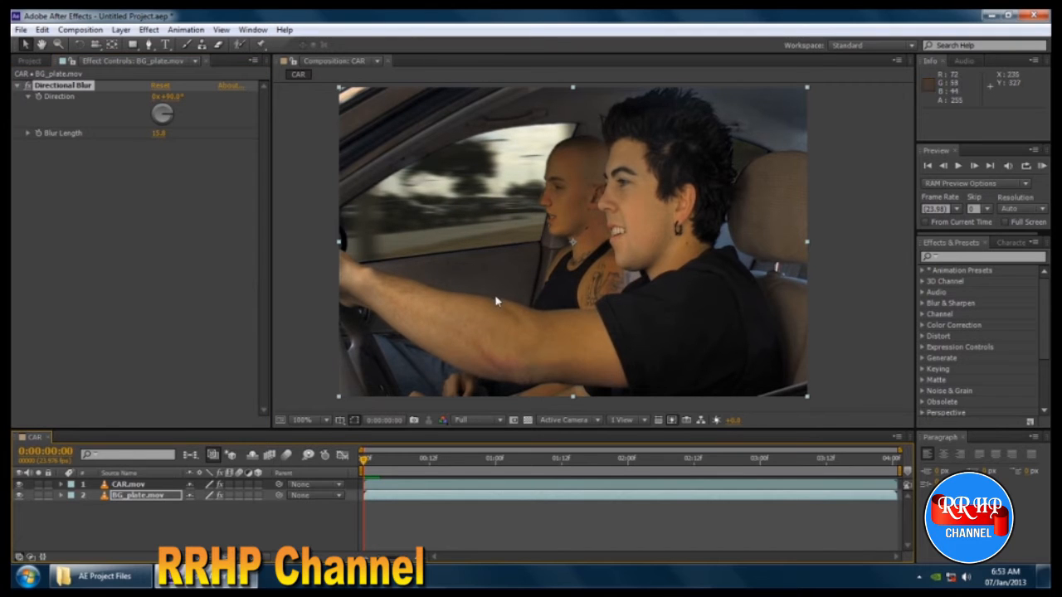
key(space)
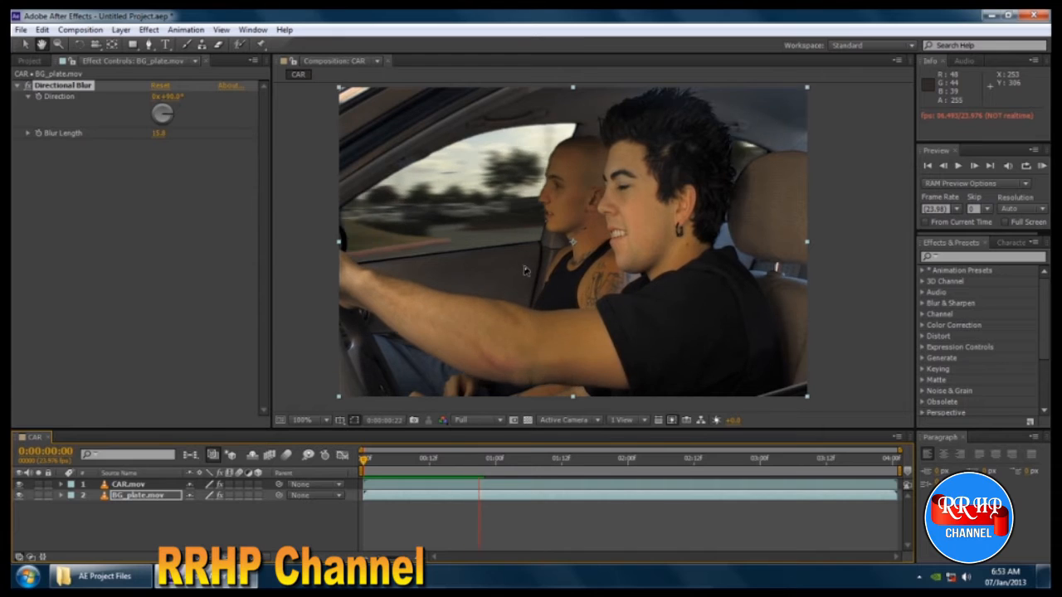
click(30, 89)
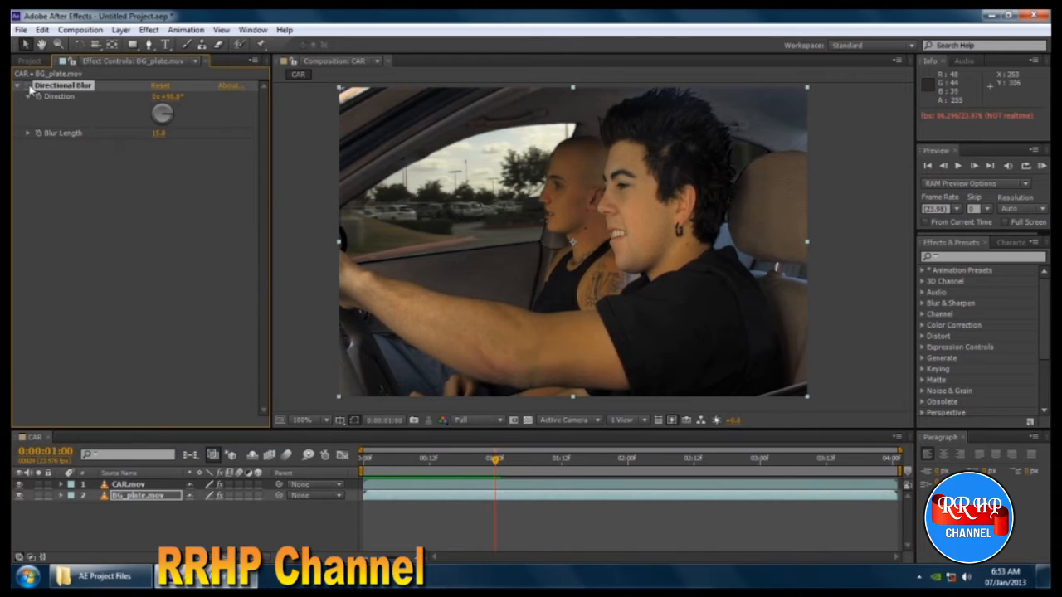
click(29, 86)
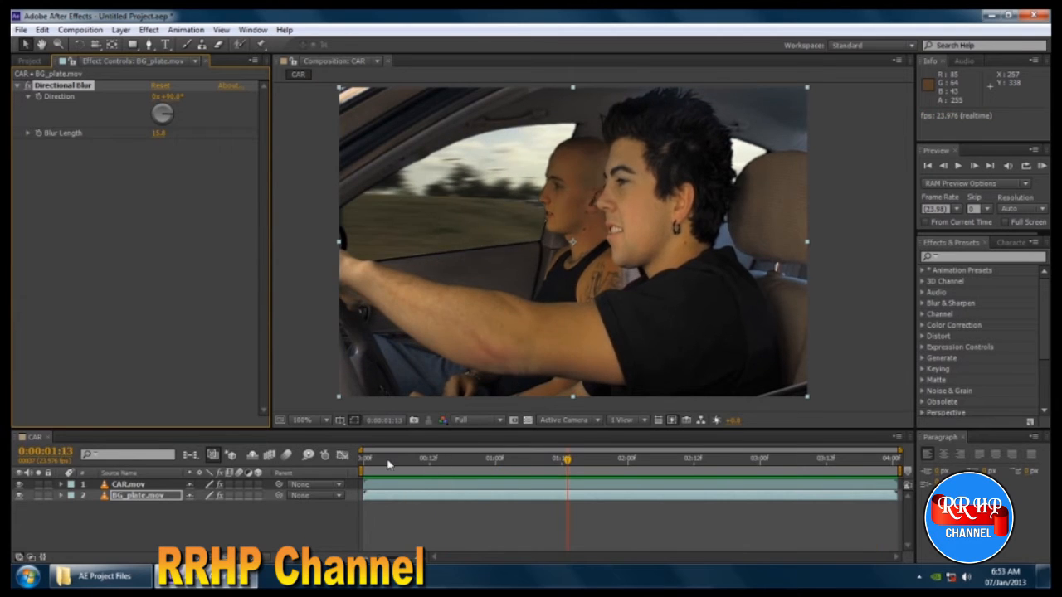
click(606, 459)
drag(616, 463, 528, 469)
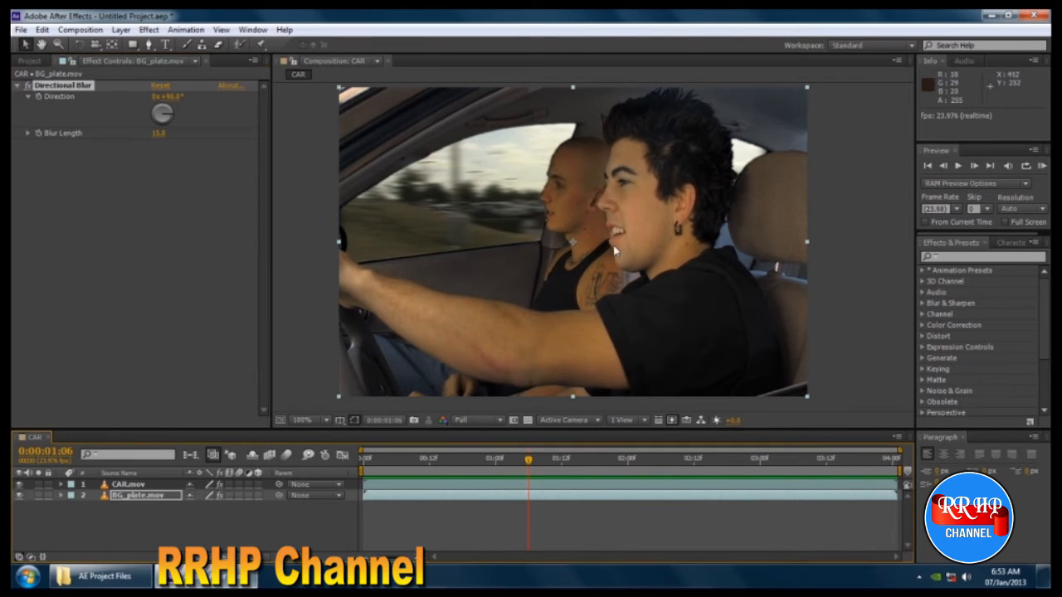
Step: Apply the Levels colour correction effect to the CAR.mov layer
click(148, 486)
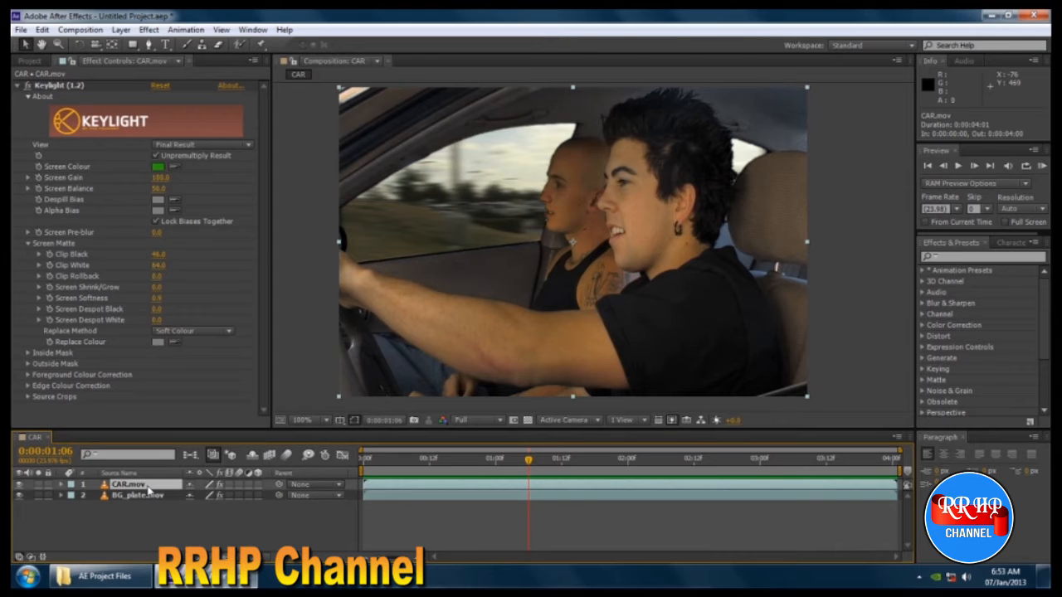
right_click(148, 491)
mouse_move(226, 267)
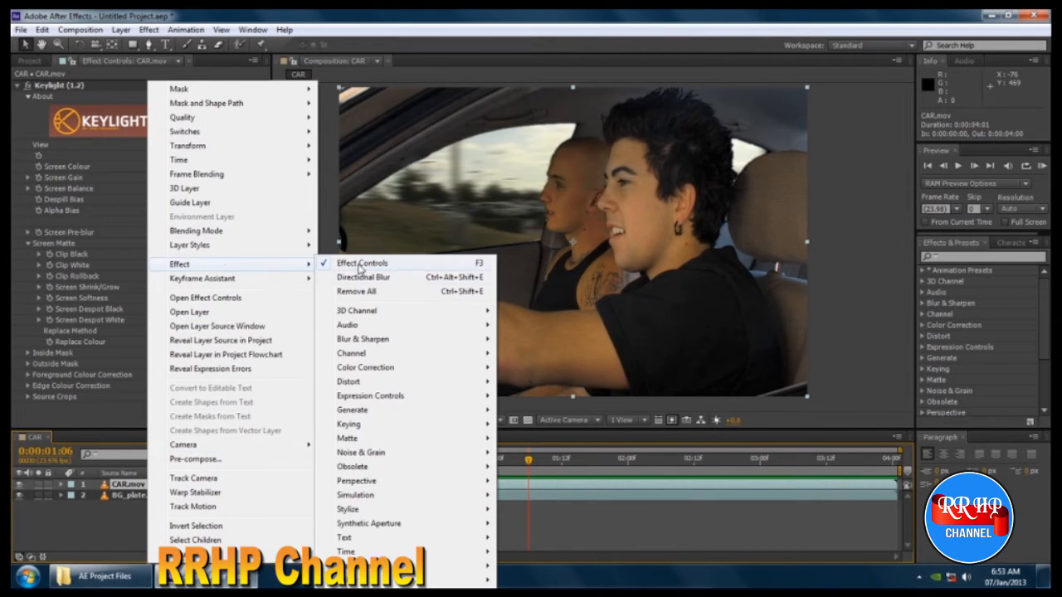
mouse_move(375, 373)
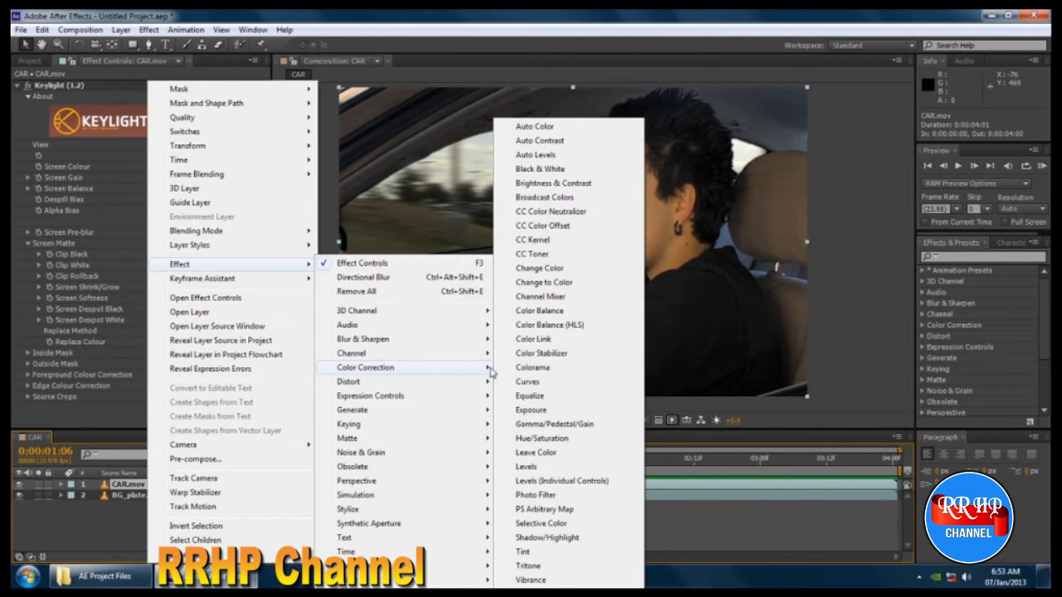
click(546, 466)
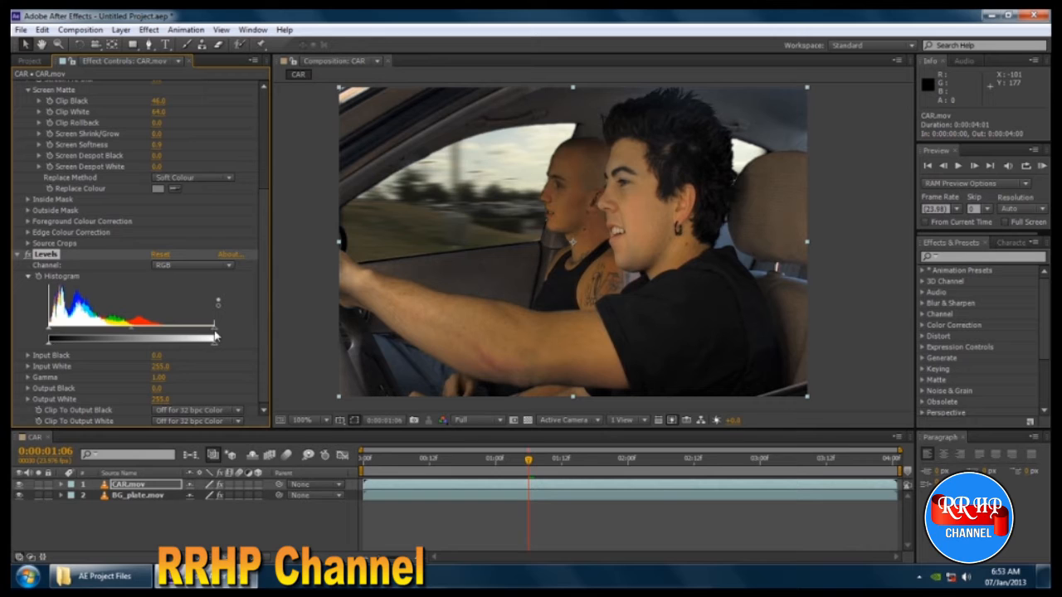
Step: Darken the car interior by lowering Output White in Levels to 197
mouse_move(215, 334)
mouse_down()
mouse_move(194, 334)
mouse_move(235, 333)
mouse_up()
drag(214, 347, 165, 348)
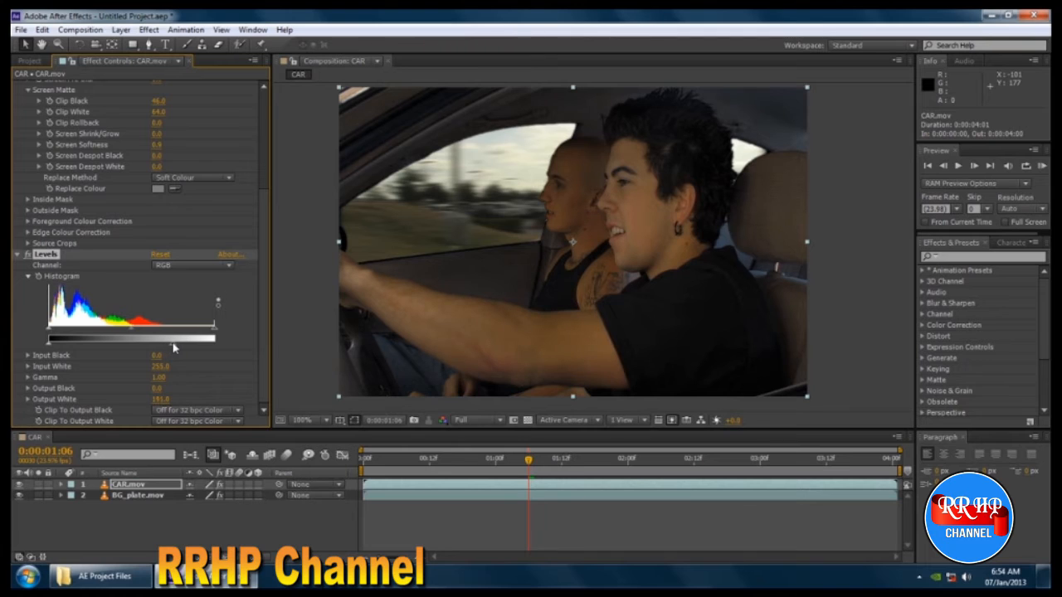
drag(177, 349, 180, 349)
Step: Compare the car footage with Levels disabled and enabled, and play the composite from the first frame
click(27, 255)
click(28, 254)
click(28, 255)
click(28, 255)
click(368, 459)
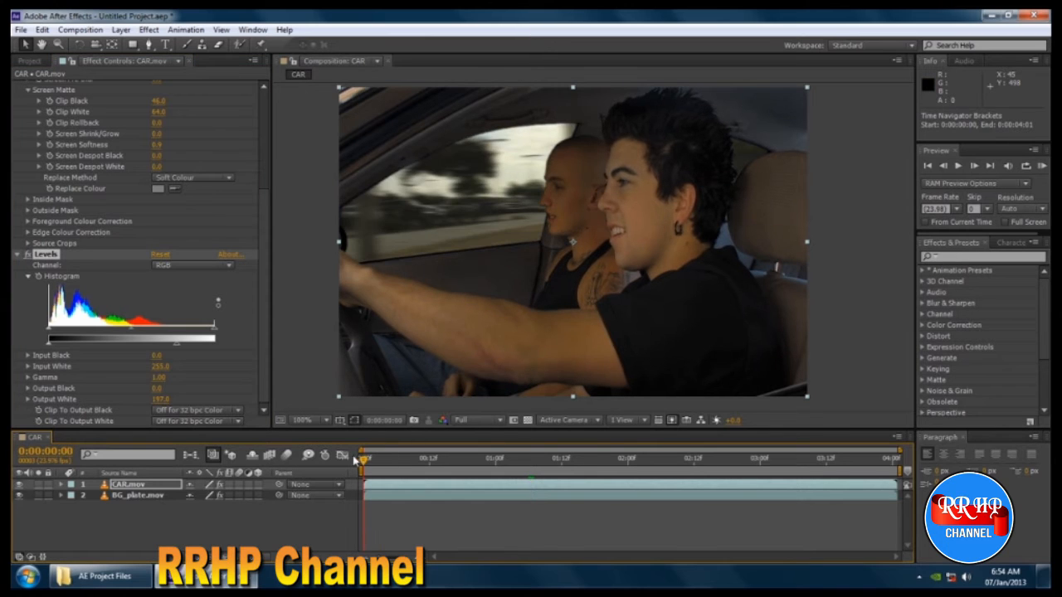
key(space)
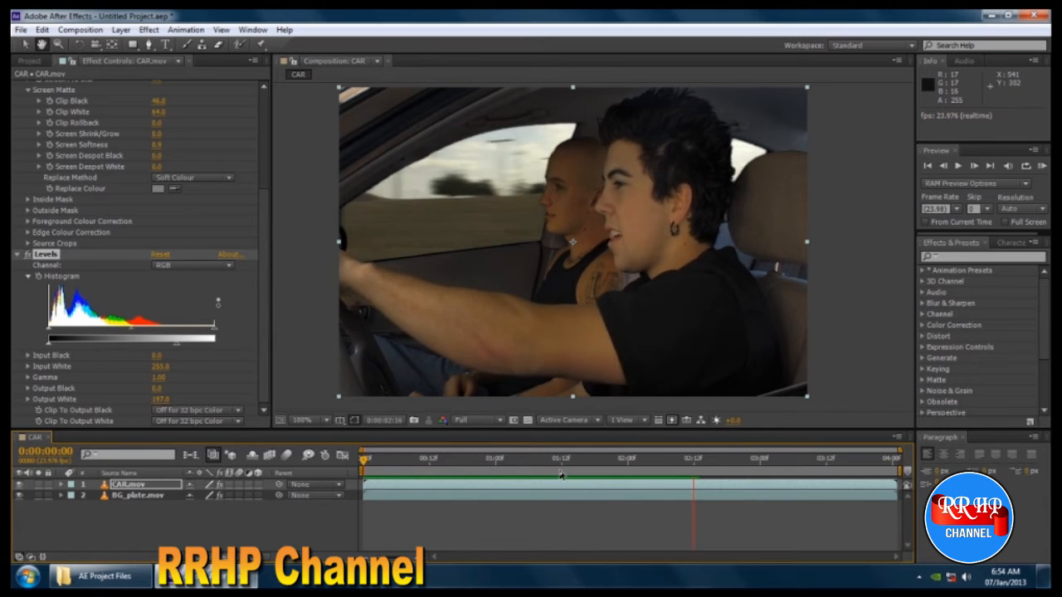
key(space)
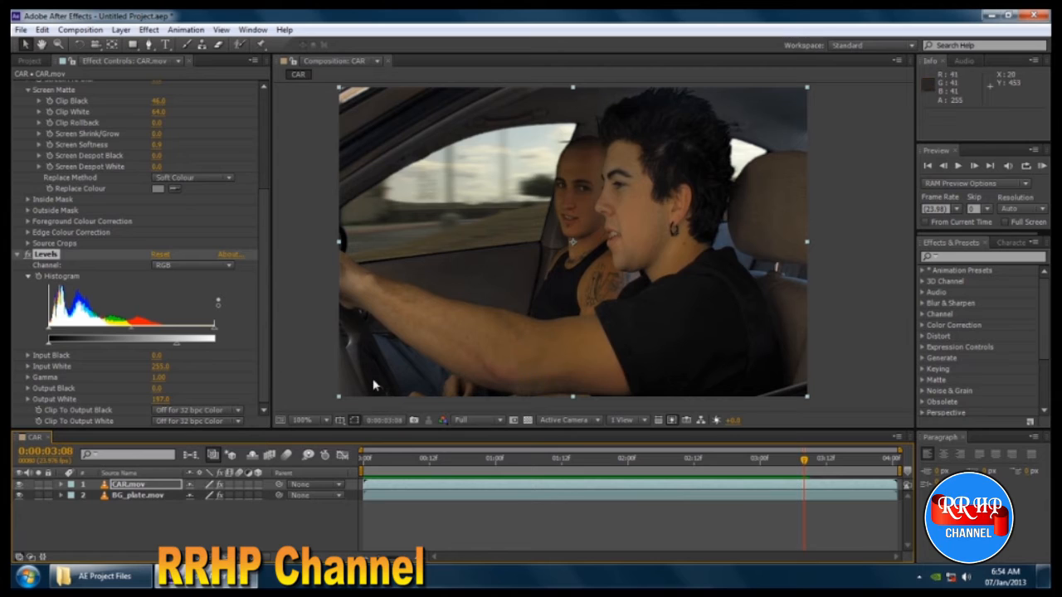
Step: Add Reflection_plate.mov to the CAR composition and place it above the CAR.mov layer
click(179, 537)
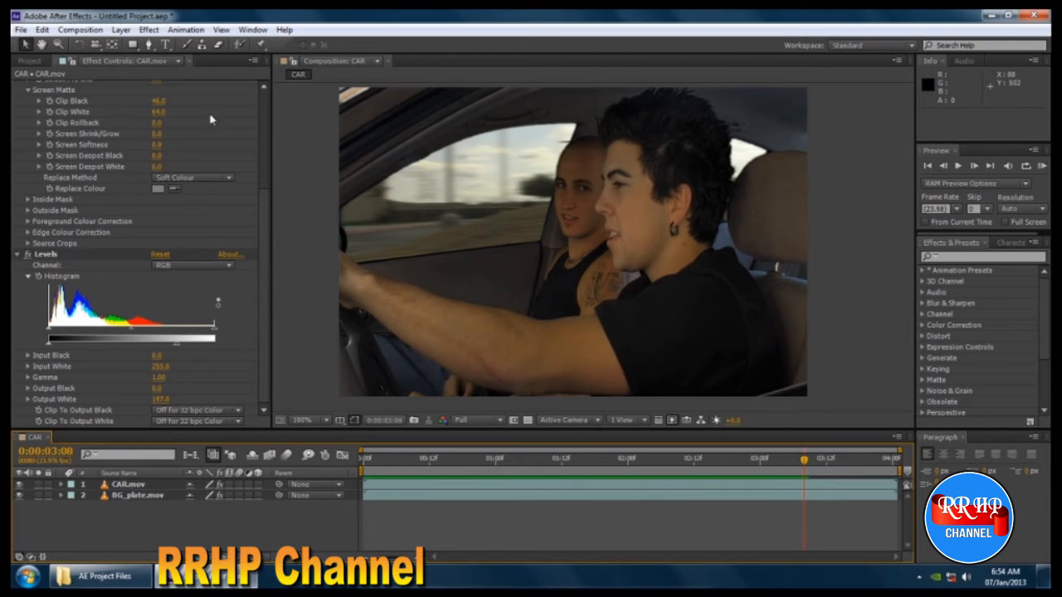
click(29, 60)
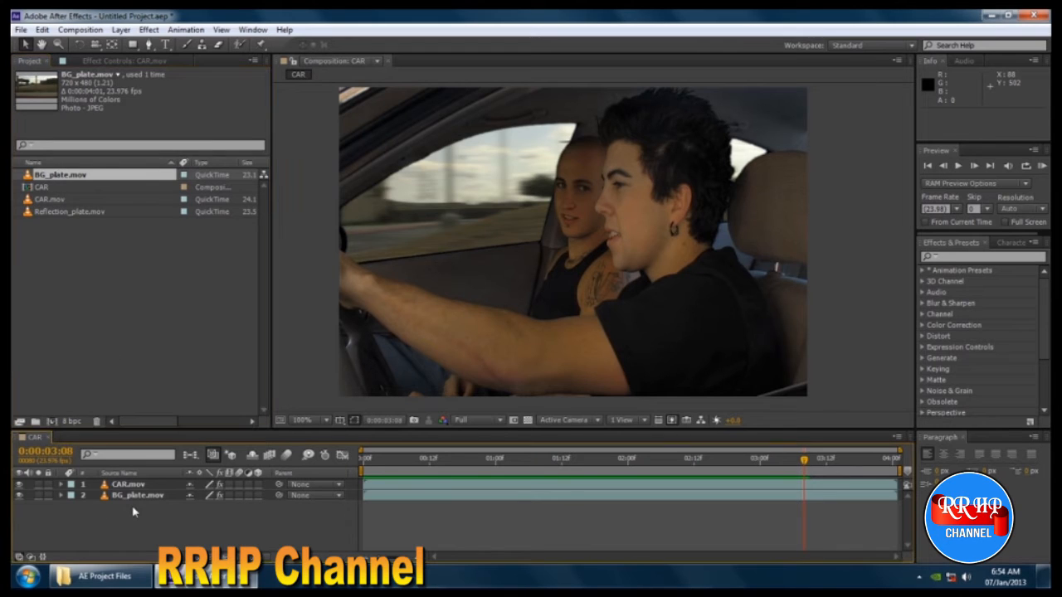
click(59, 216)
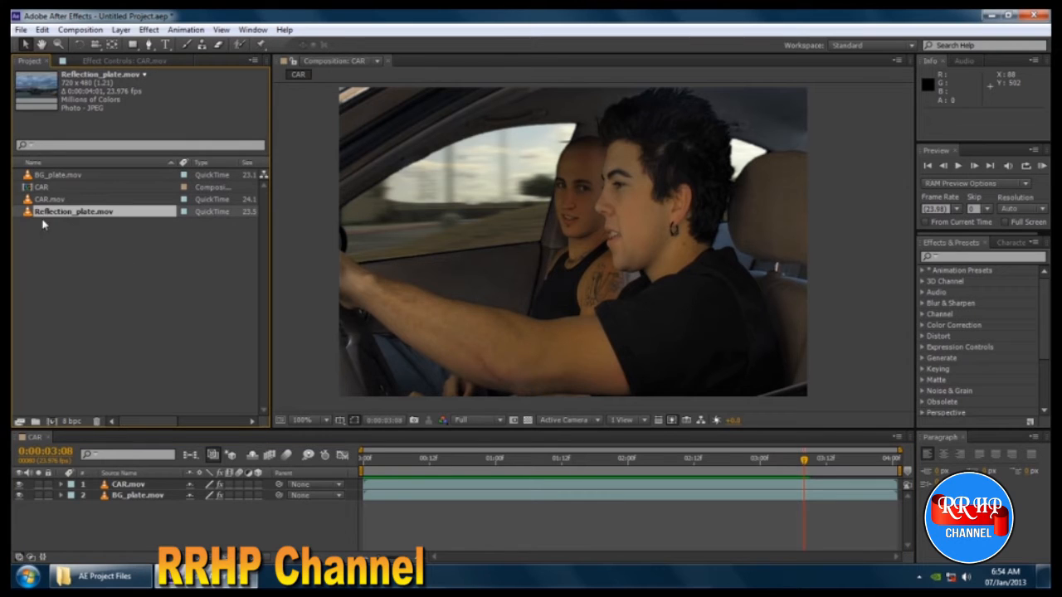
drag(48, 214, 174, 508)
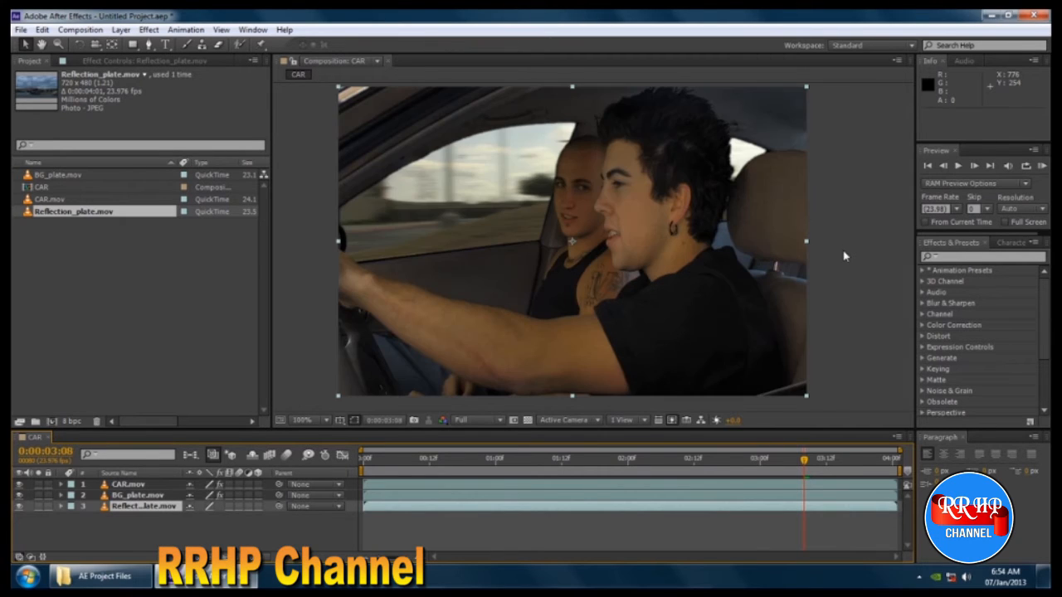
drag(145, 507, 141, 486)
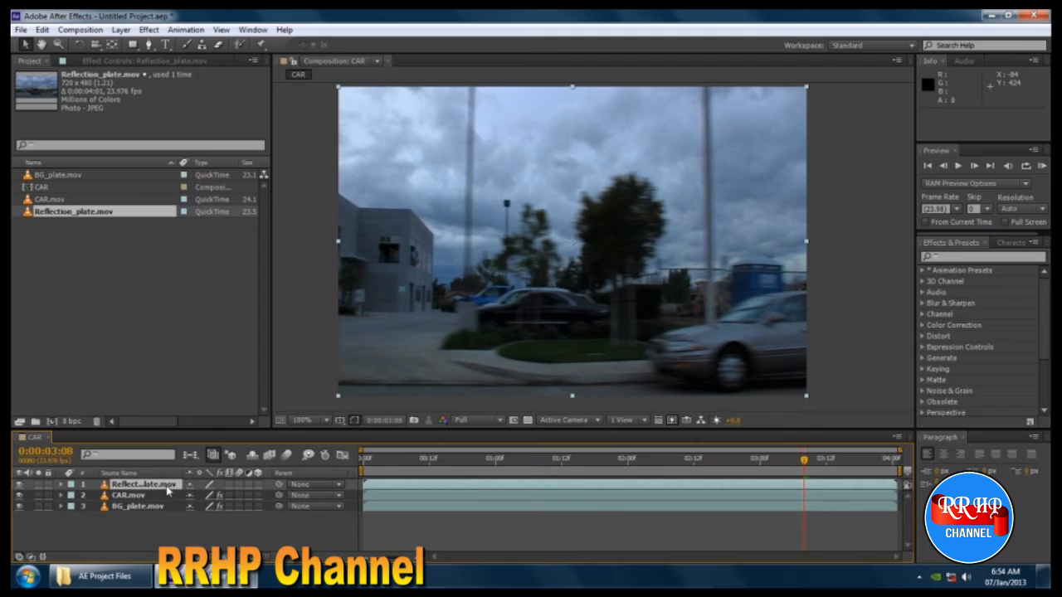
Step: Copy the Directional Blur effect from the BG_plate.mov layer onto the Reflection_plate.mov layer
click(139, 508)
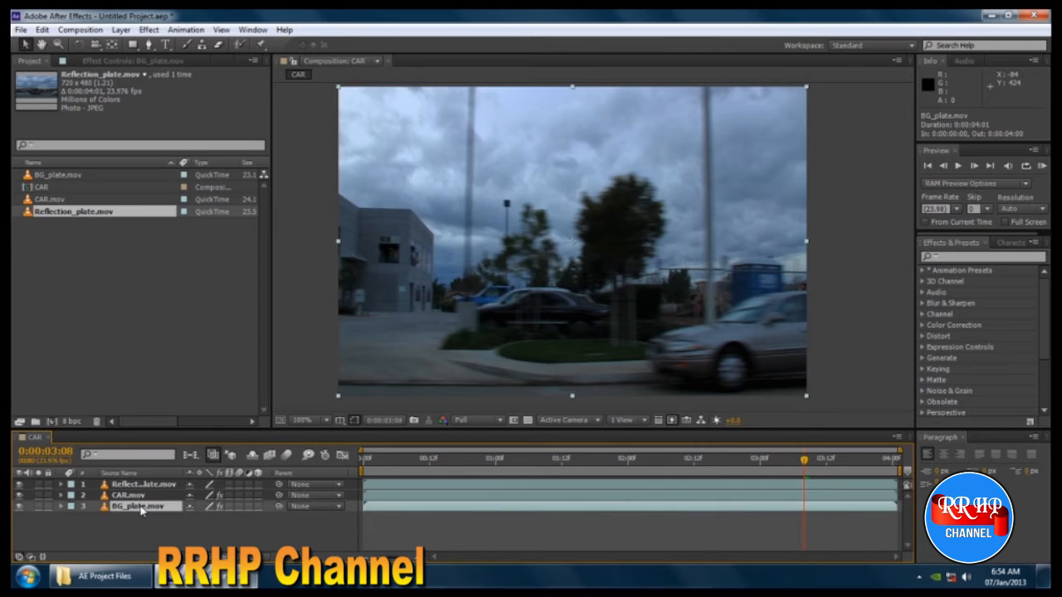
click(116, 61)
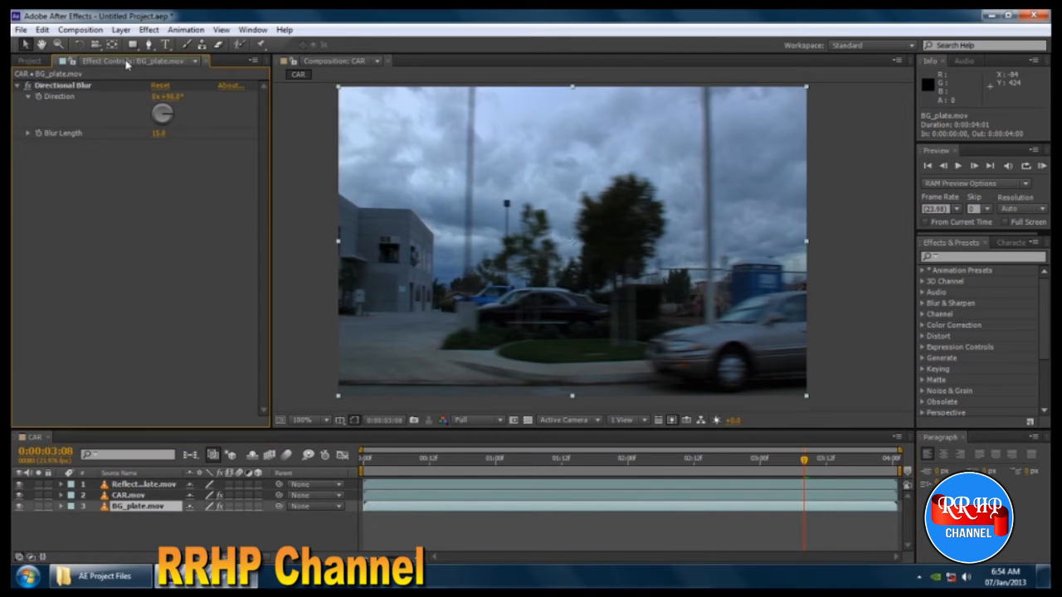
click(68, 89)
right_click(70, 91)
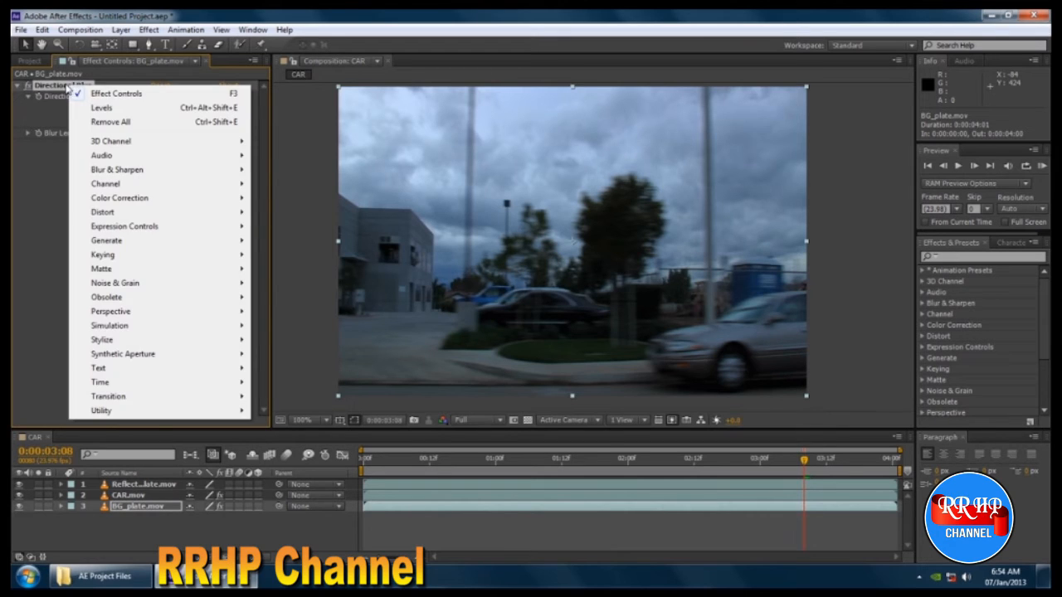
key(Escape)
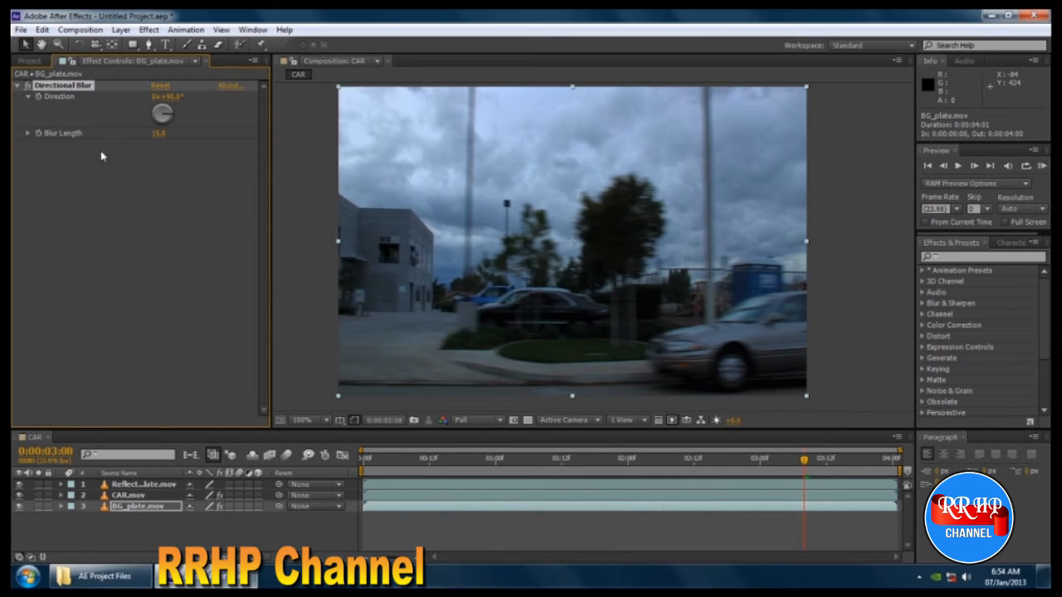
click(156, 486)
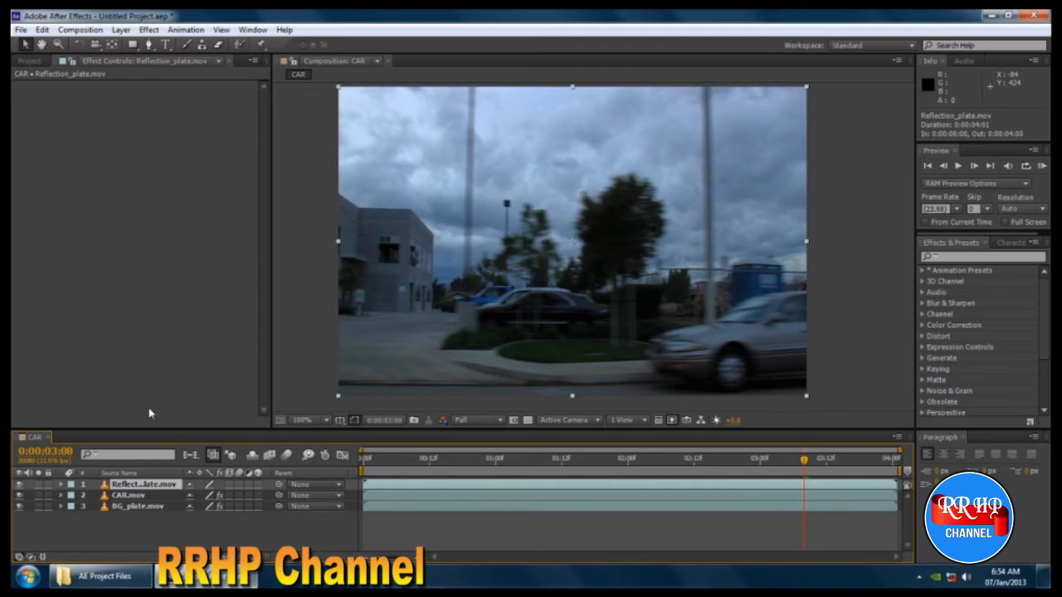
click(144, 243)
key(ctrl+v)
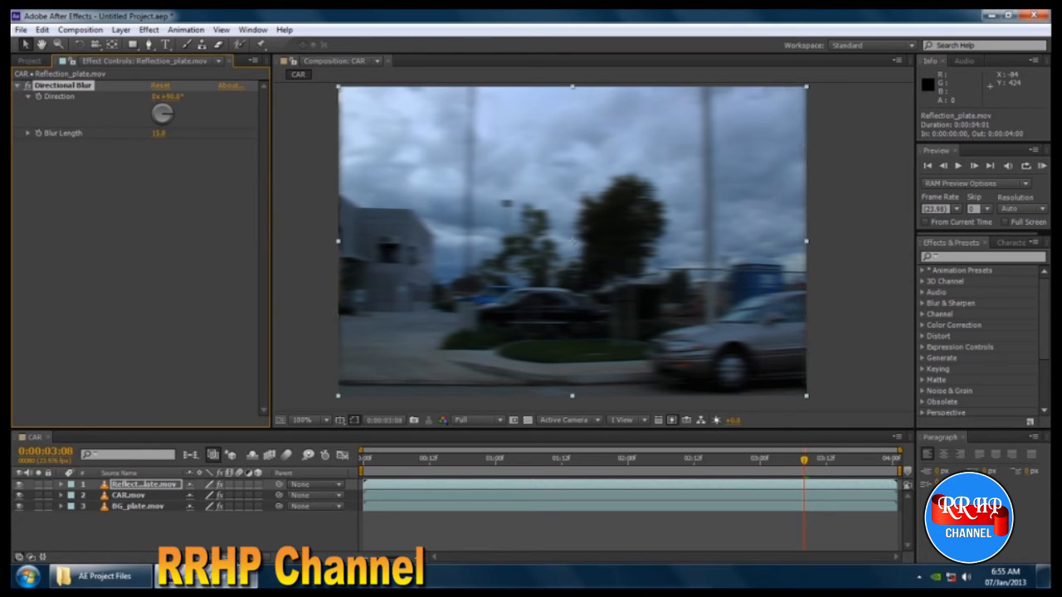
Step: Try Multiply and settle on Screen as the blending mode of the Reflection_plate.mov layer
click(266, 556)
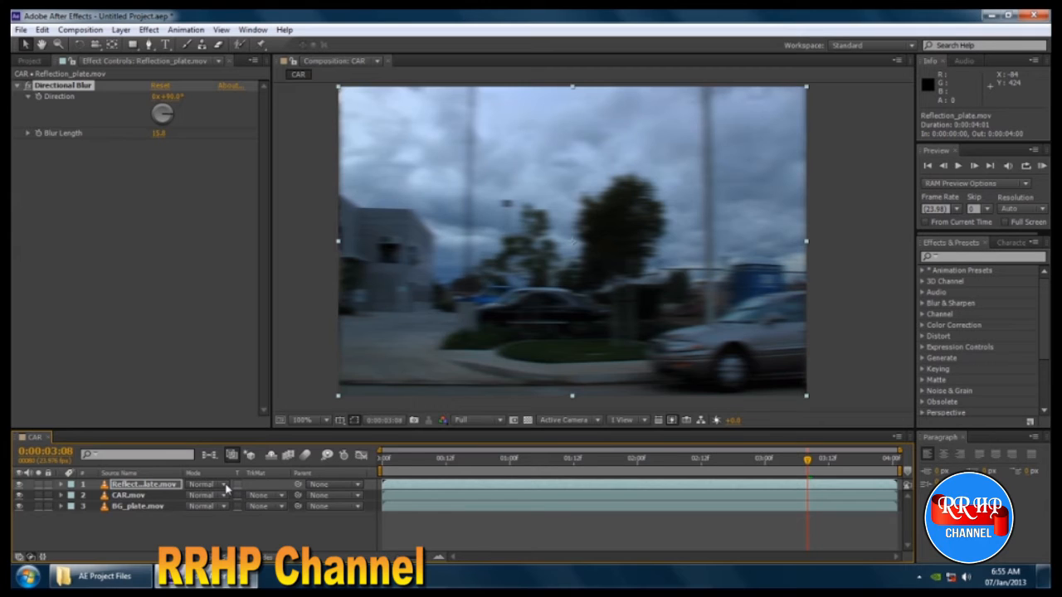
click(200, 485)
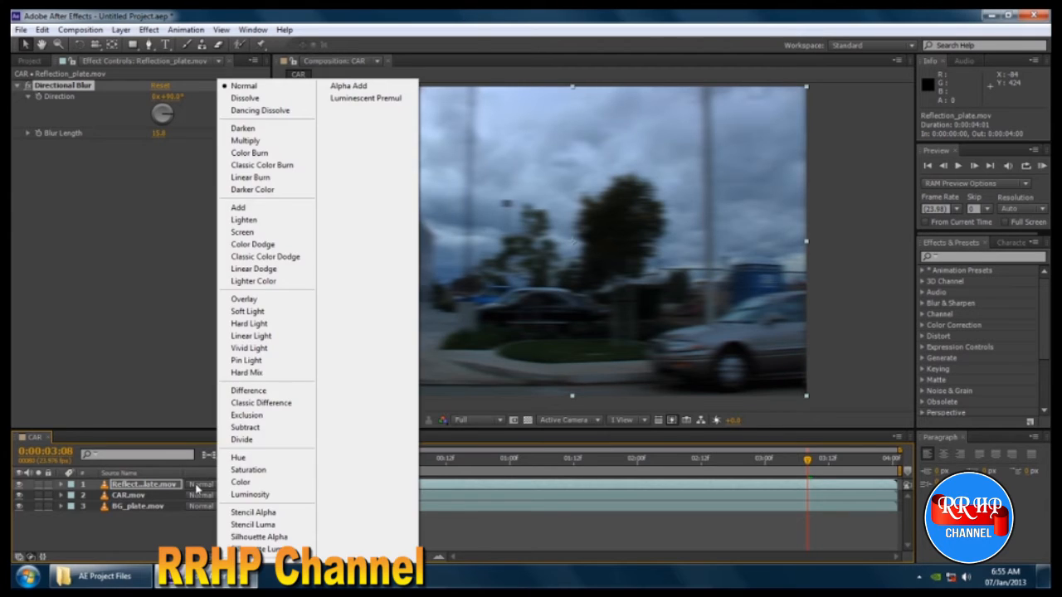
click(267, 142)
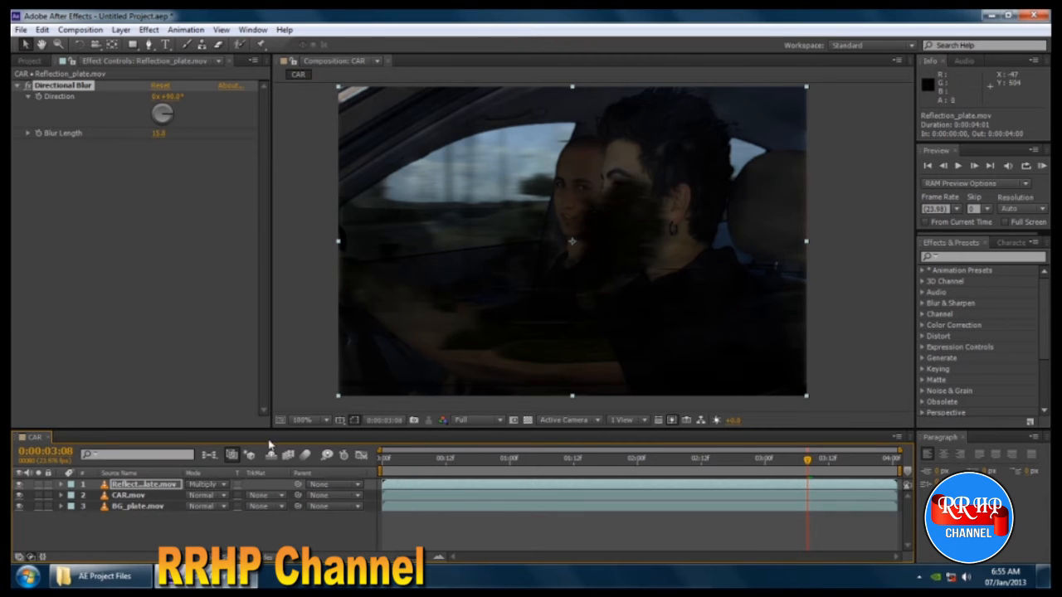
click(221, 488)
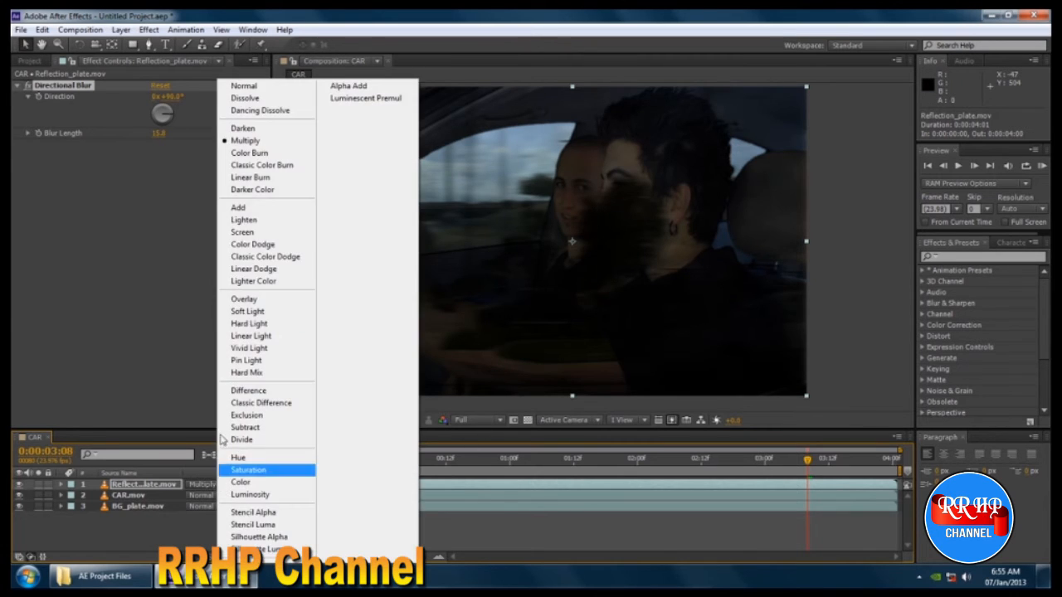
click(283, 239)
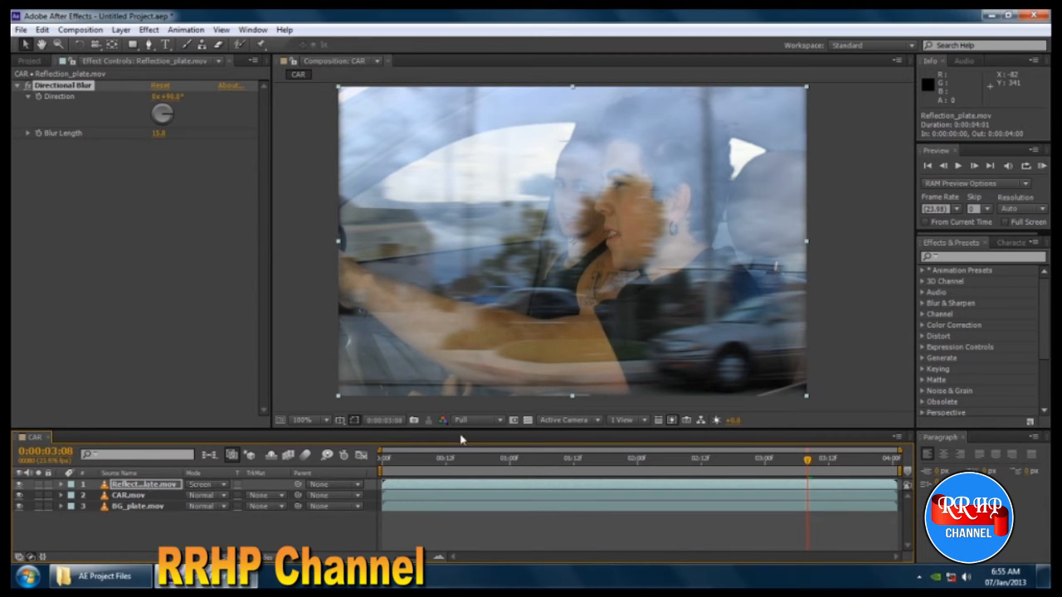
Step: Lower the Reflection_plate.mov layer's Opacity to about 30%
click(162, 488)
click(162, 538)
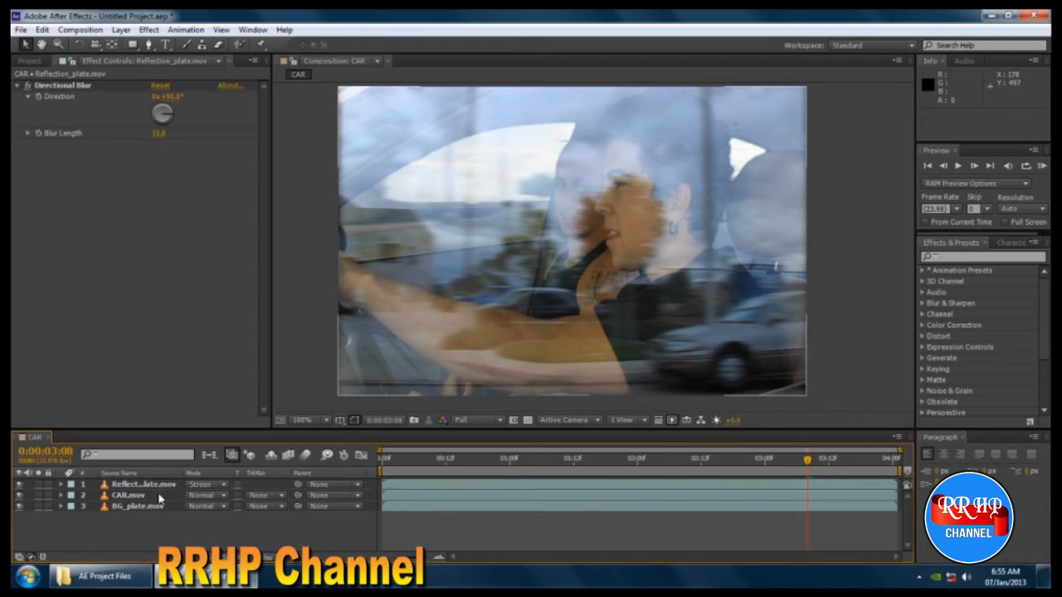
click(160, 490)
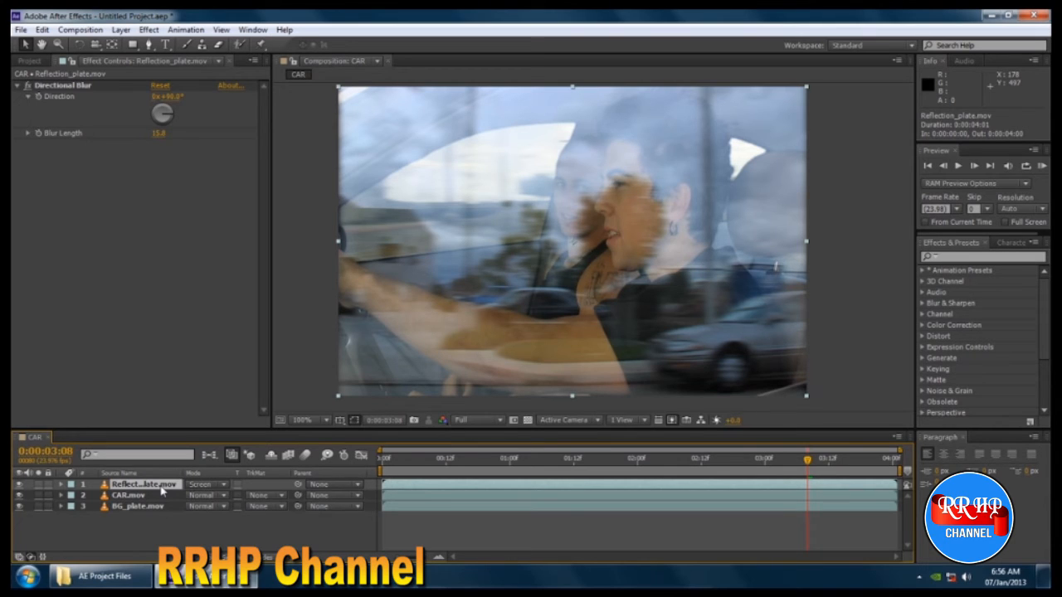
key(t)
drag(206, 498, 146, 497)
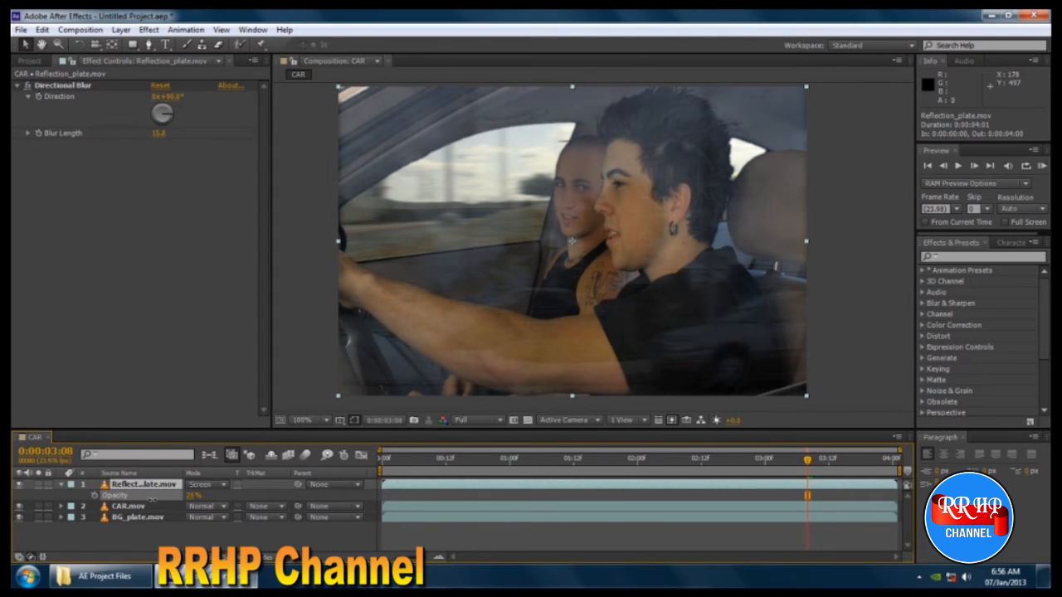
Step: Play the composite from the first frame to review the reflections, and return the playhead to the start
drag(400, 461, 375, 465)
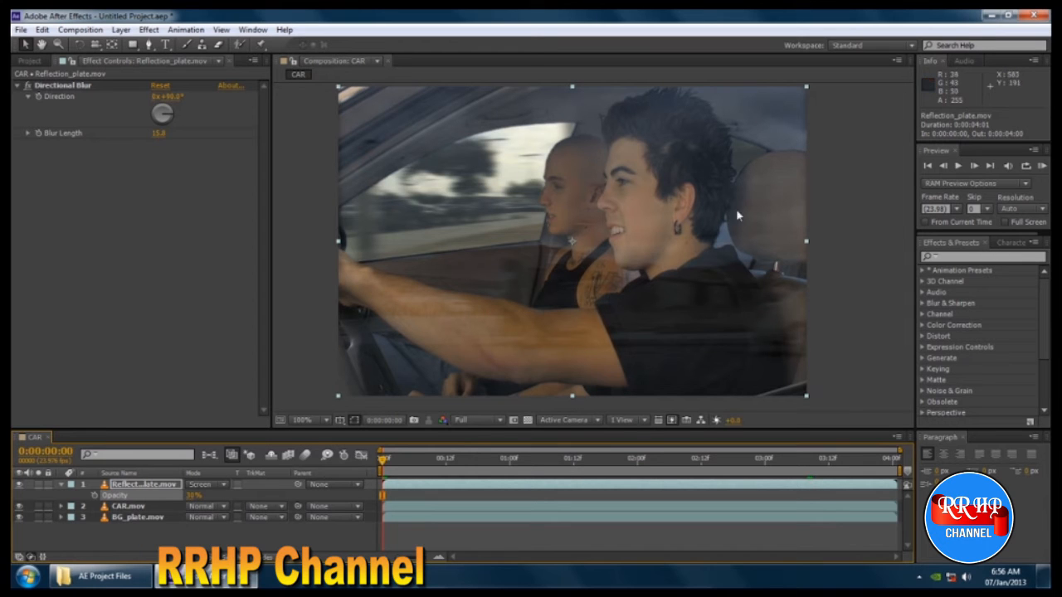
key(space)
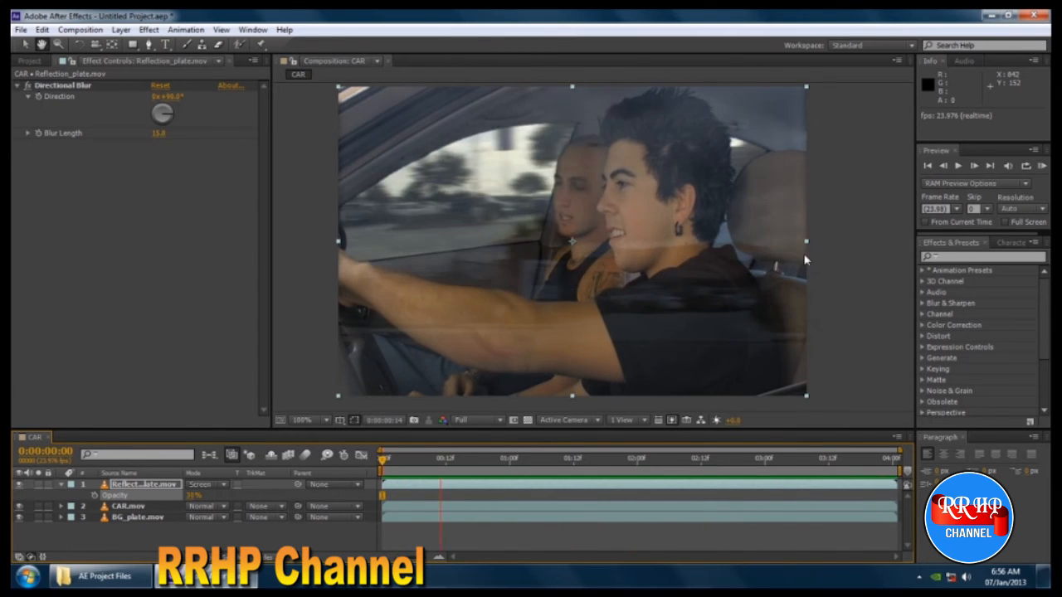
click(457, 459)
drag(465, 470, 368, 466)
drag(456, 495, 382, 495)
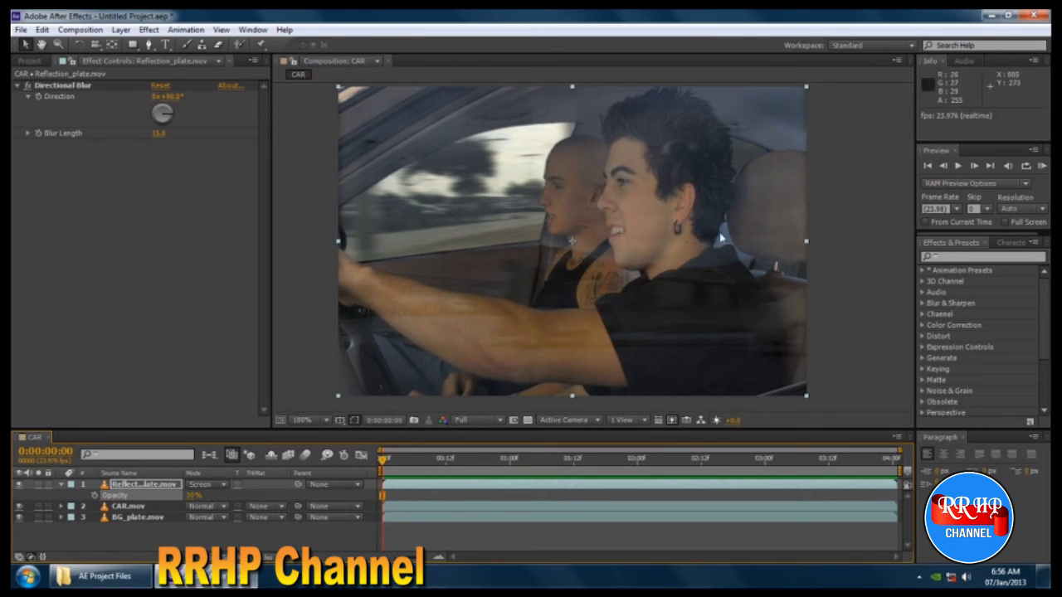
Step: Start a Pen mask on the Reflection_plate.mov layer, from the upper window frame around the image's left and bottom edges to its lower right corner
click(111, 548)
click(137, 491)
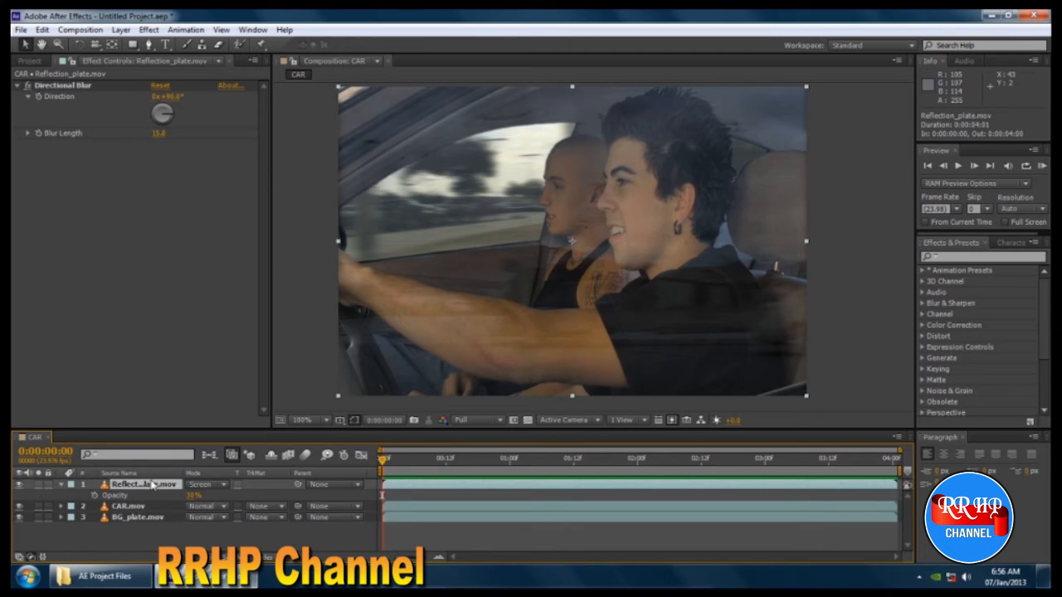
click(149, 45)
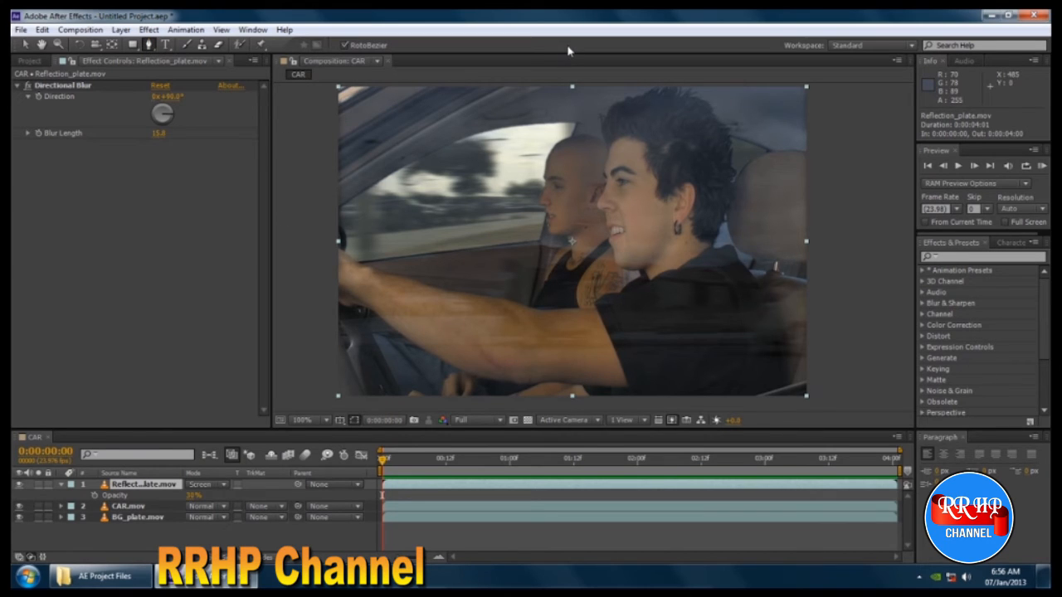
click(436, 86)
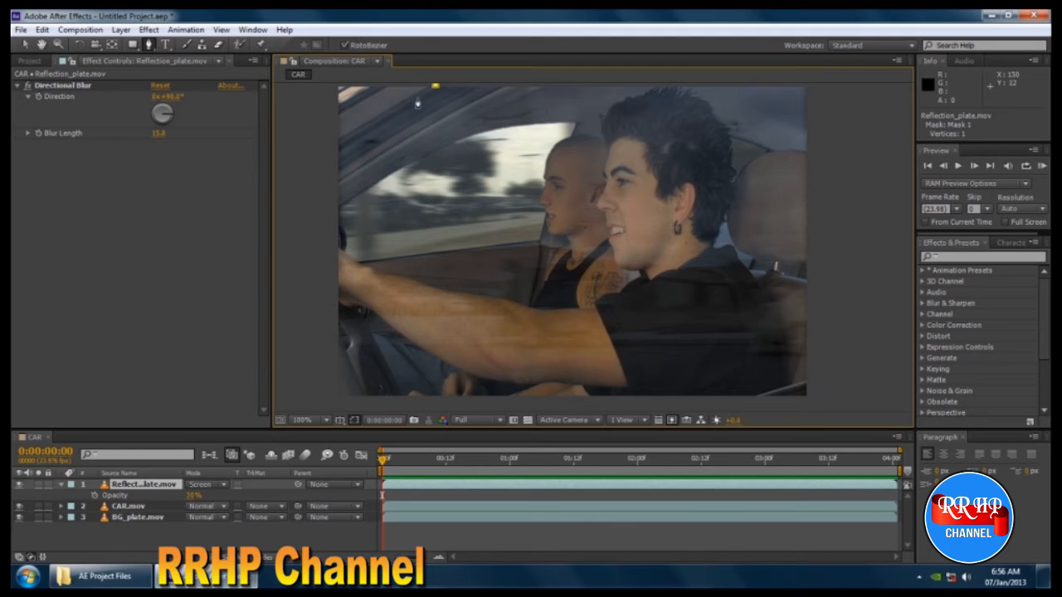
click(319, 152)
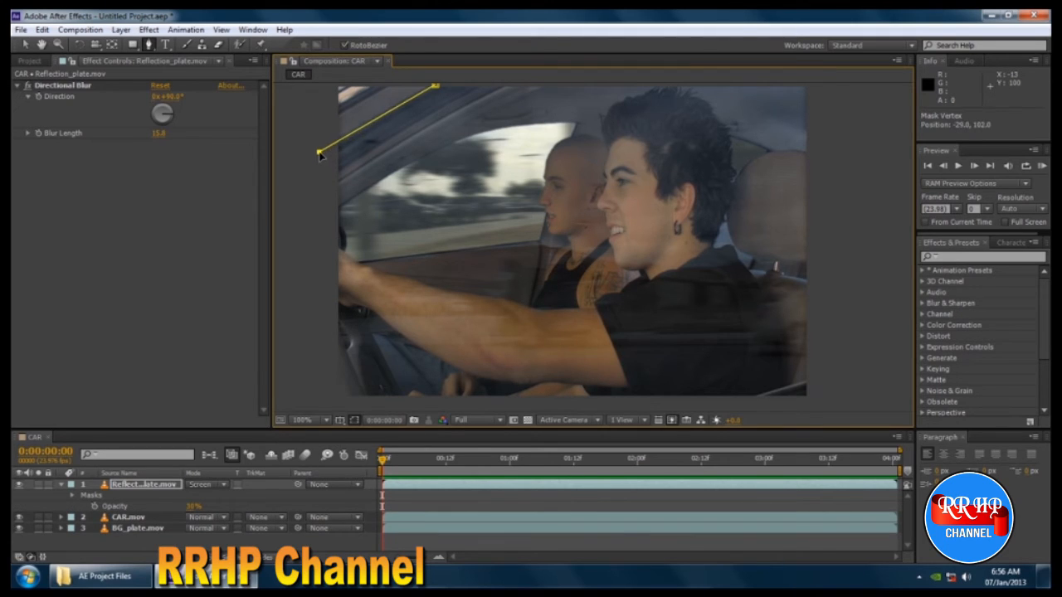
click(321, 370)
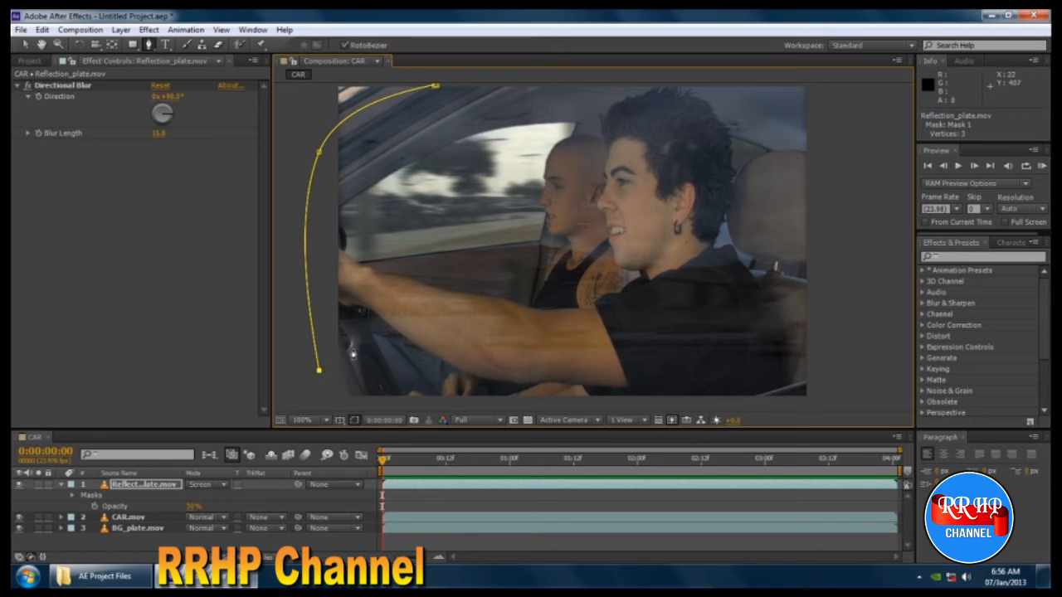
drag(320, 370, 318, 174)
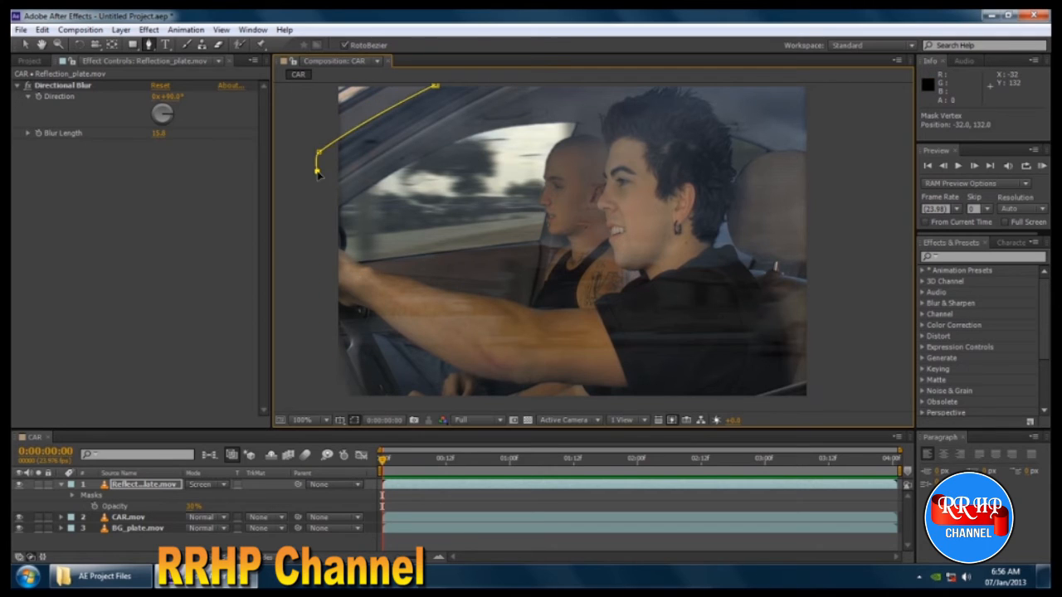
click(314, 349)
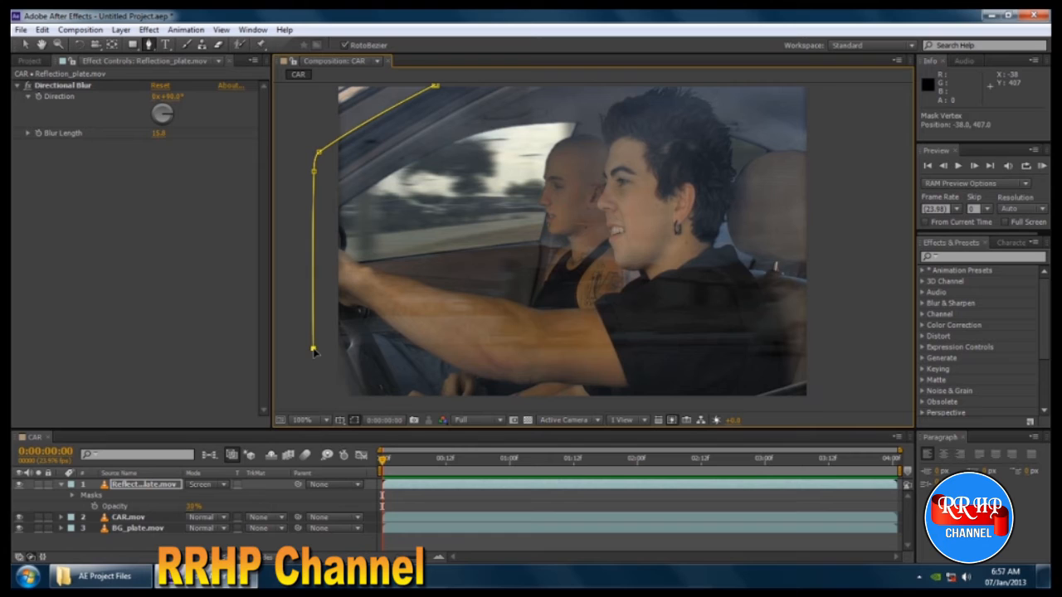
click(330, 403)
click(741, 413)
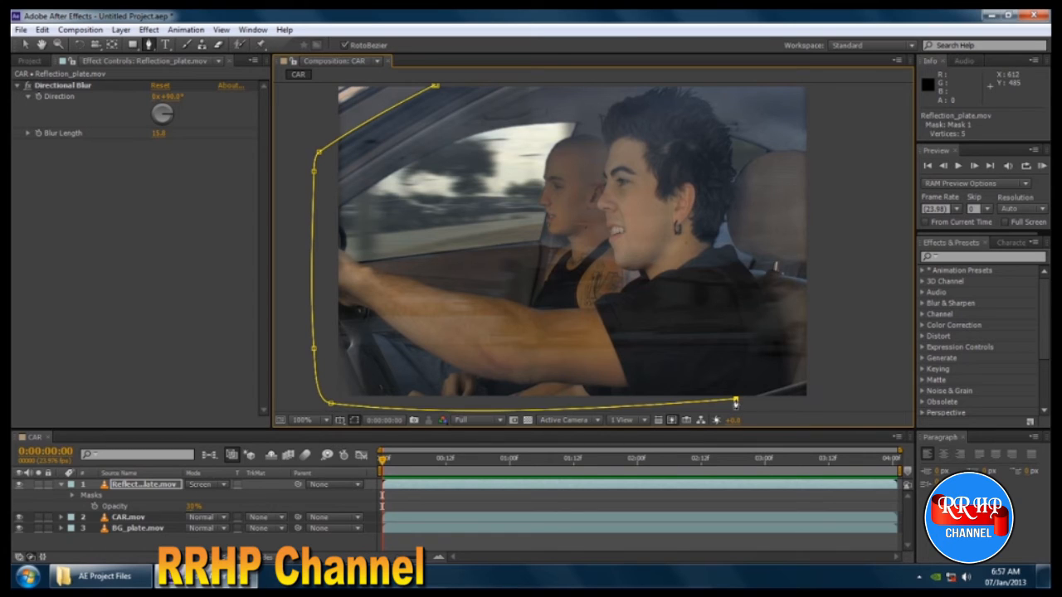
drag(740, 412, 519, 406)
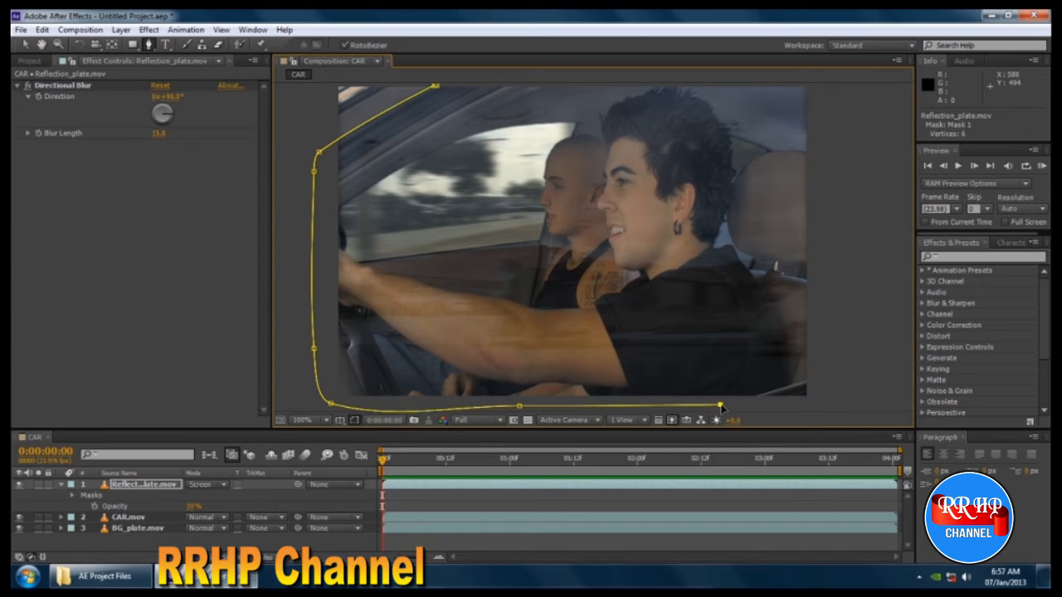
drag(723, 406, 751, 404)
click(809, 384)
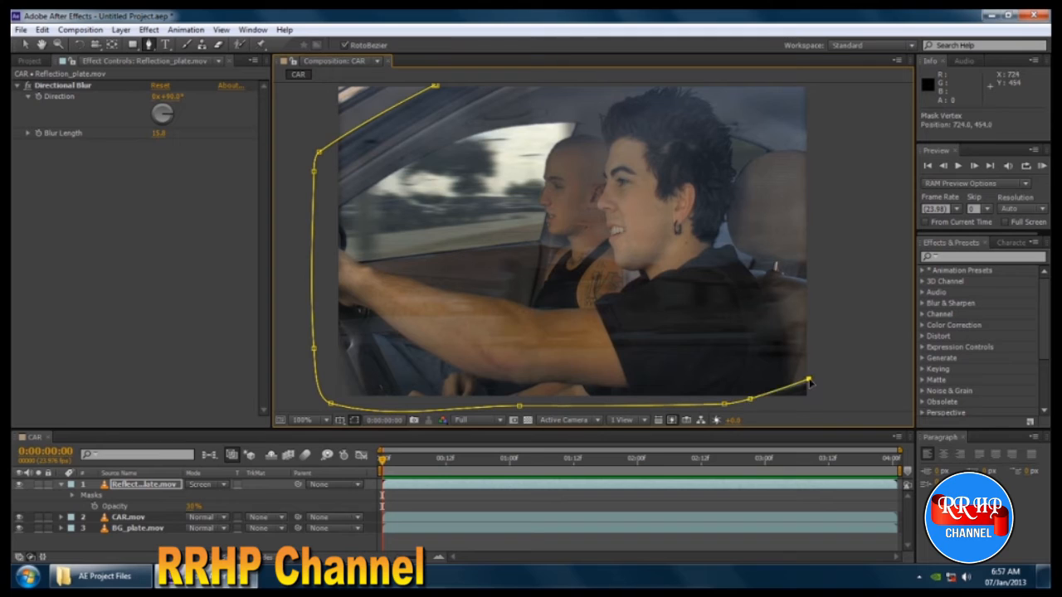
Step: Continue the mask up the image's right edge and along its top, closing it at the starting point on the window frame
drag(831, 199, 830, 127)
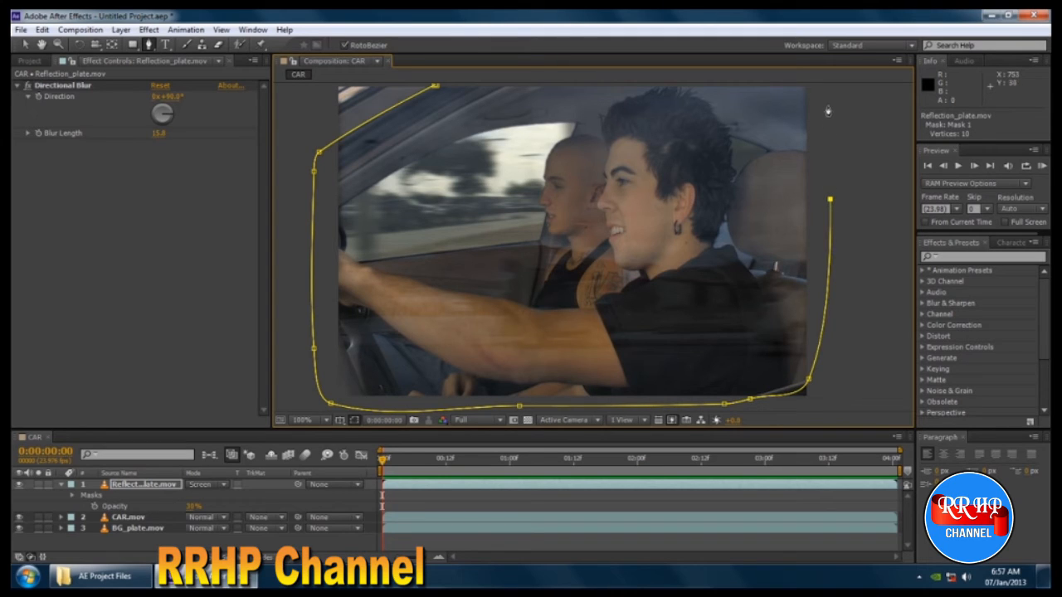
key(ctrl+z)
drag(811, 378, 814, 370)
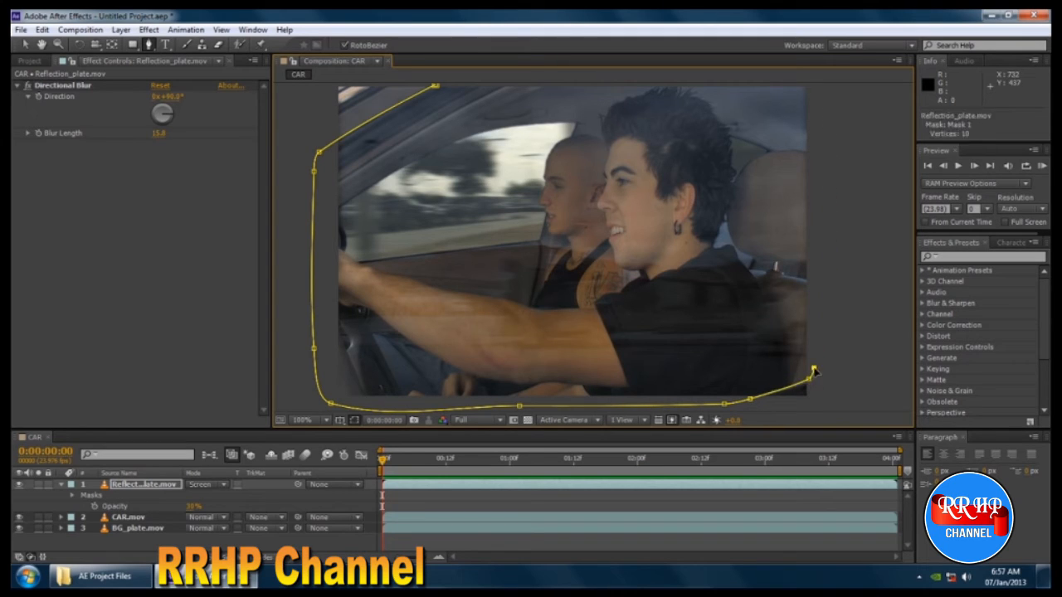
click(814, 86)
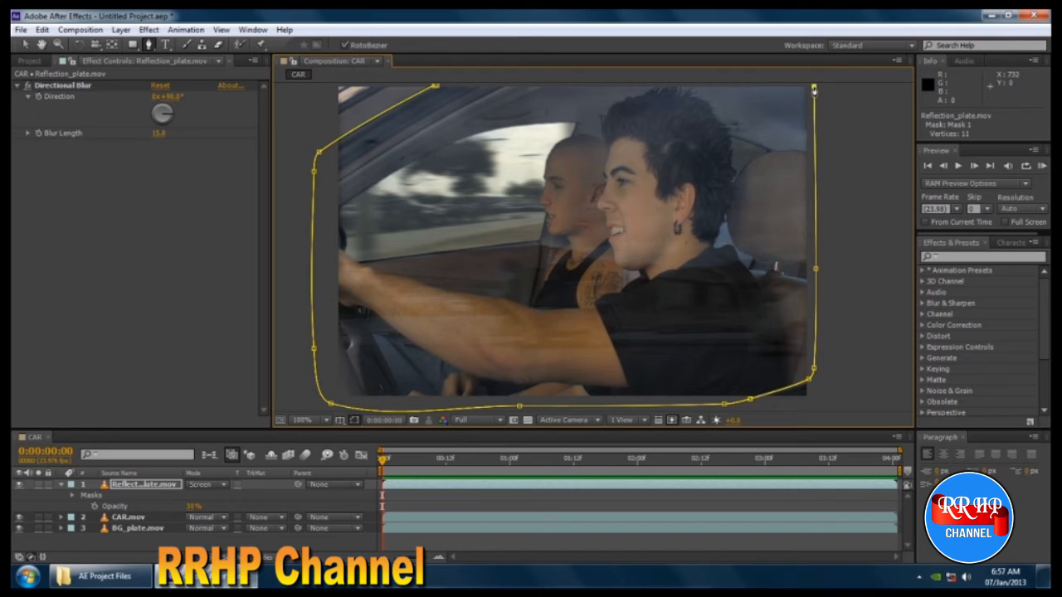
drag(800, 88, 797, 87)
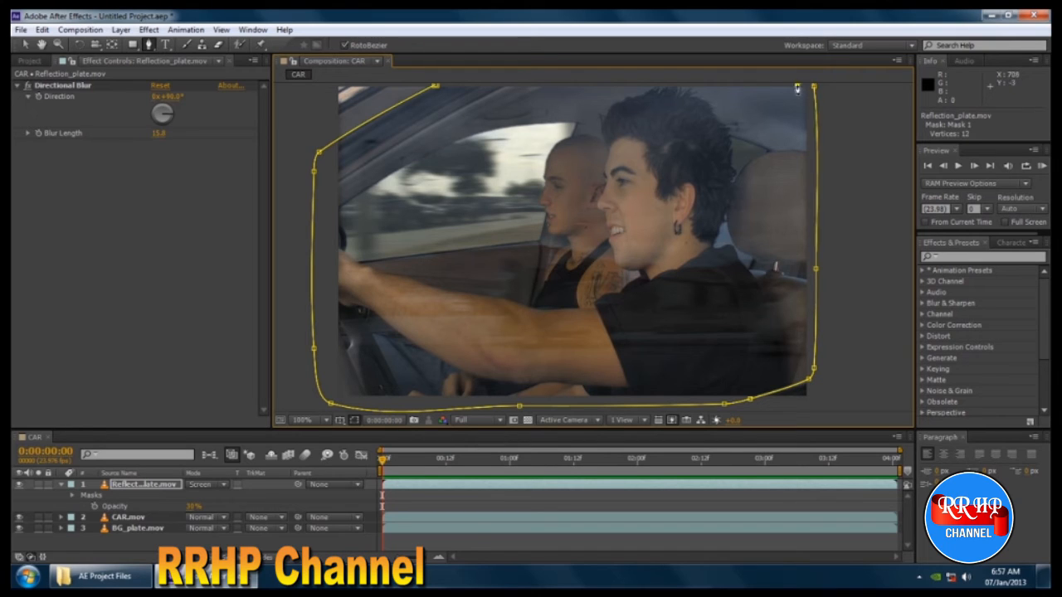
click(445, 86)
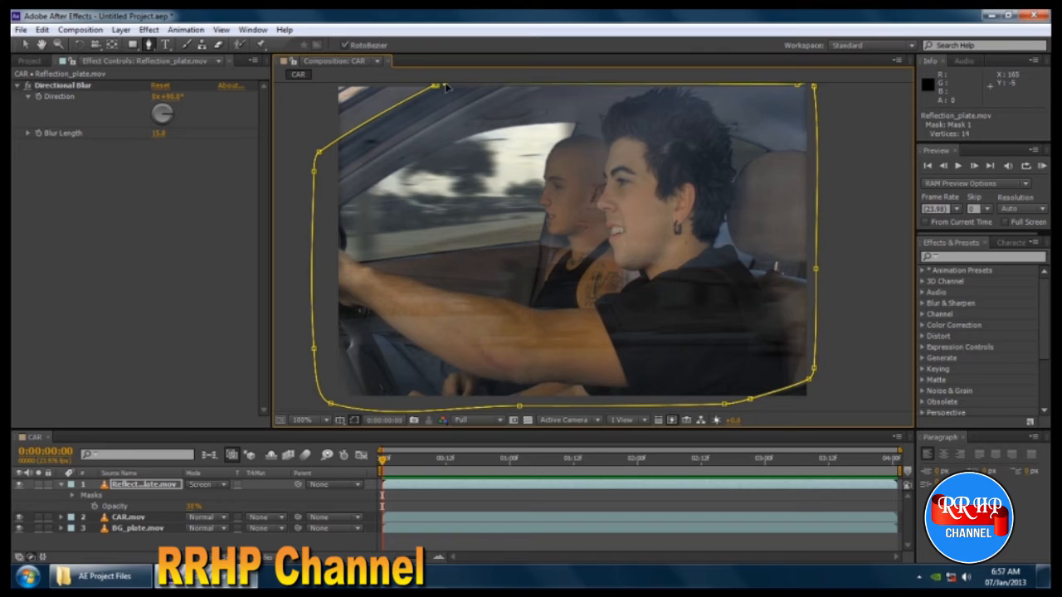
click(436, 87)
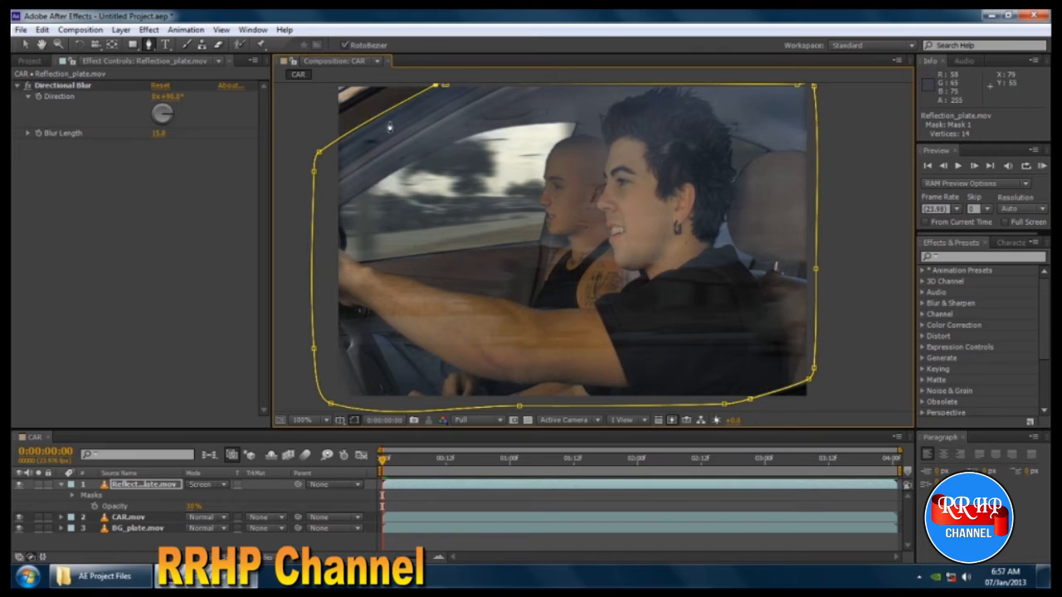
key(v)
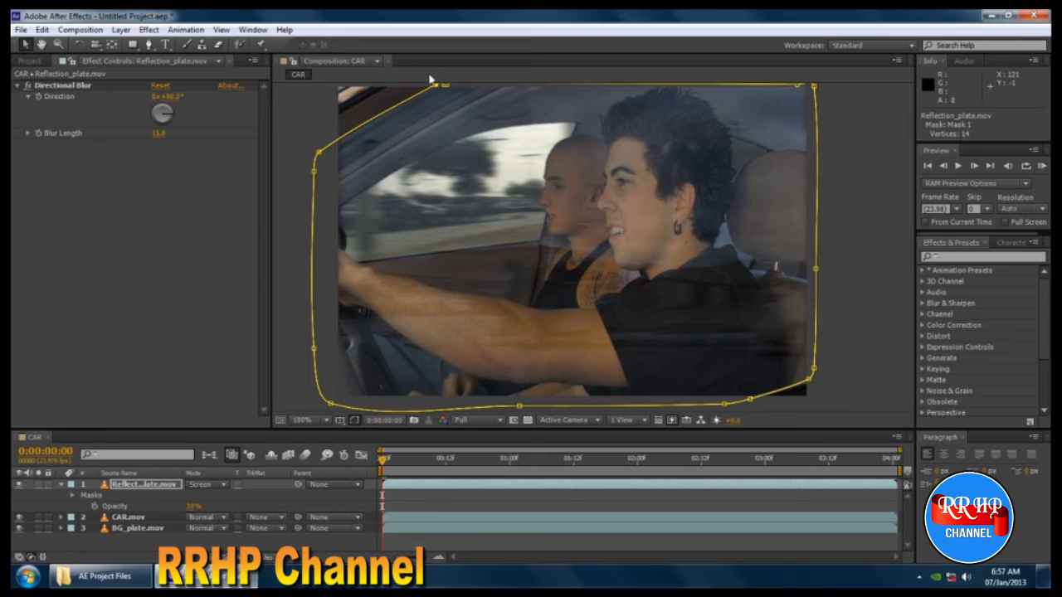
Step: Set the Mask Feather of Mask 1 on the Reflection_plate.mov layer to 6.0 pixels and deselect the layer
click(141, 487)
key(m)
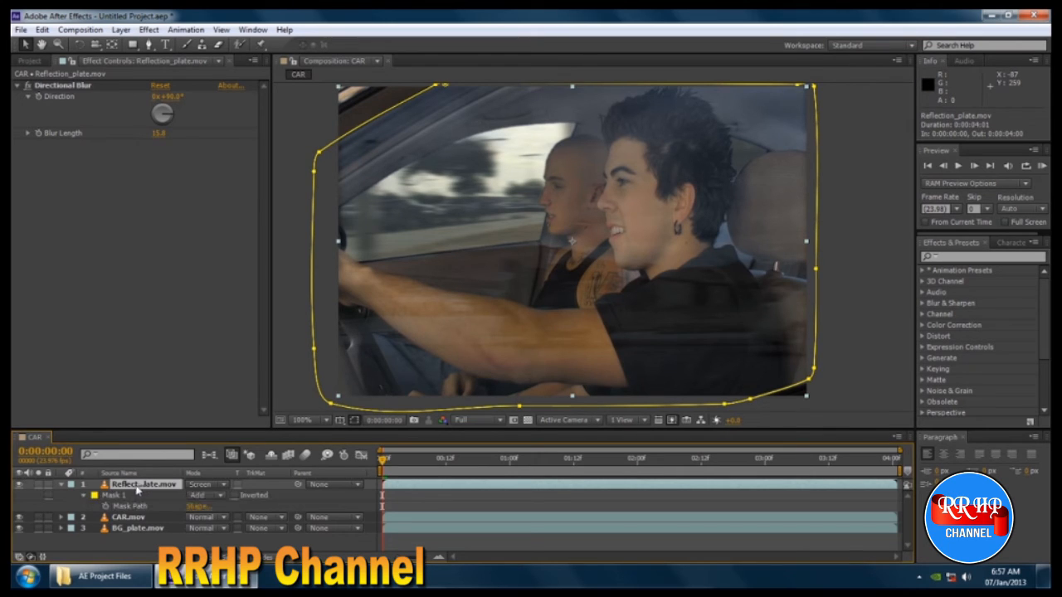
click(79, 500)
click(82, 496)
click(82, 495)
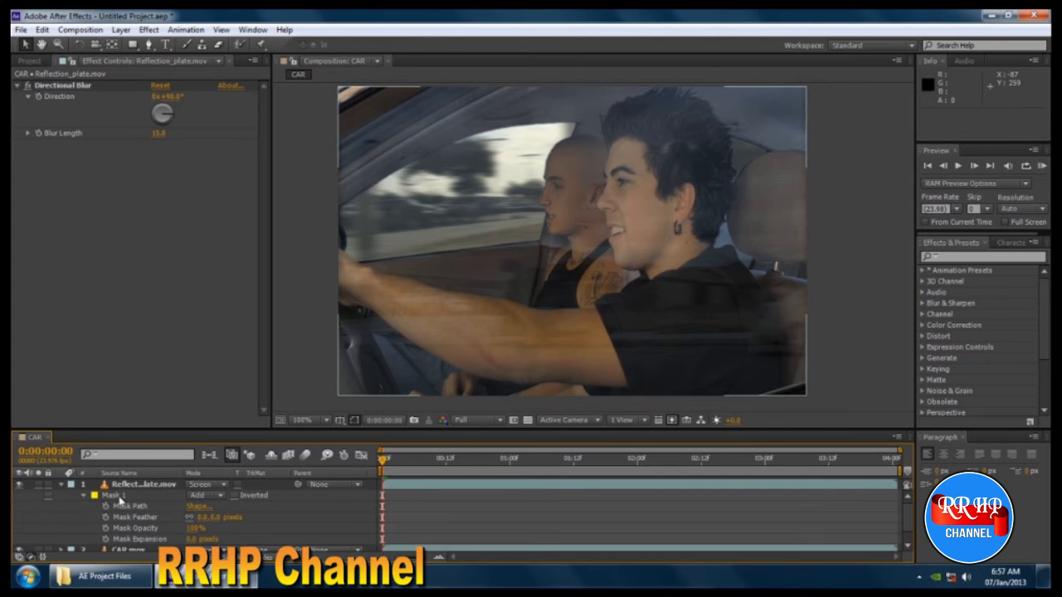
scroll(140, 519, down, 1)
click(146, 504)
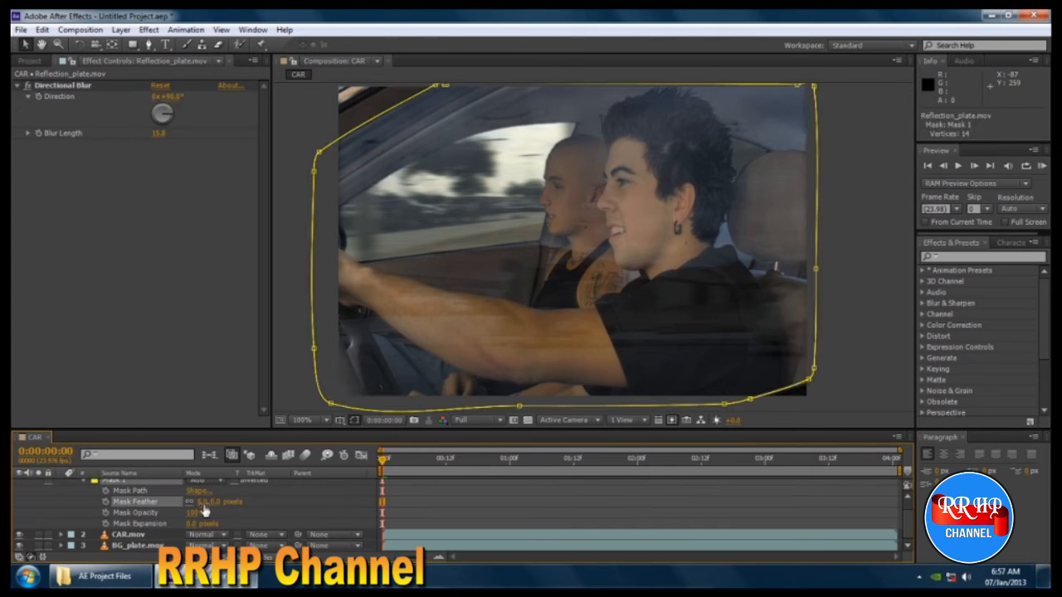
drag(199, 502, 249, 502)
click(852, 357)
click(299, 289)
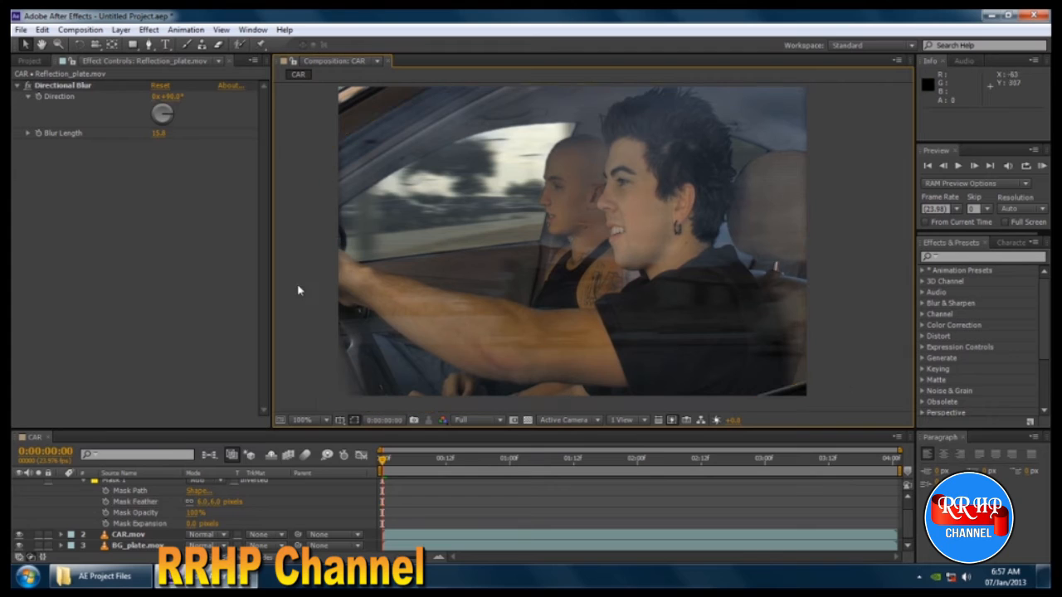
Step: Scrub through the composition and preview it to examine the masked reflections around the window frame
key(comma)
key(period)
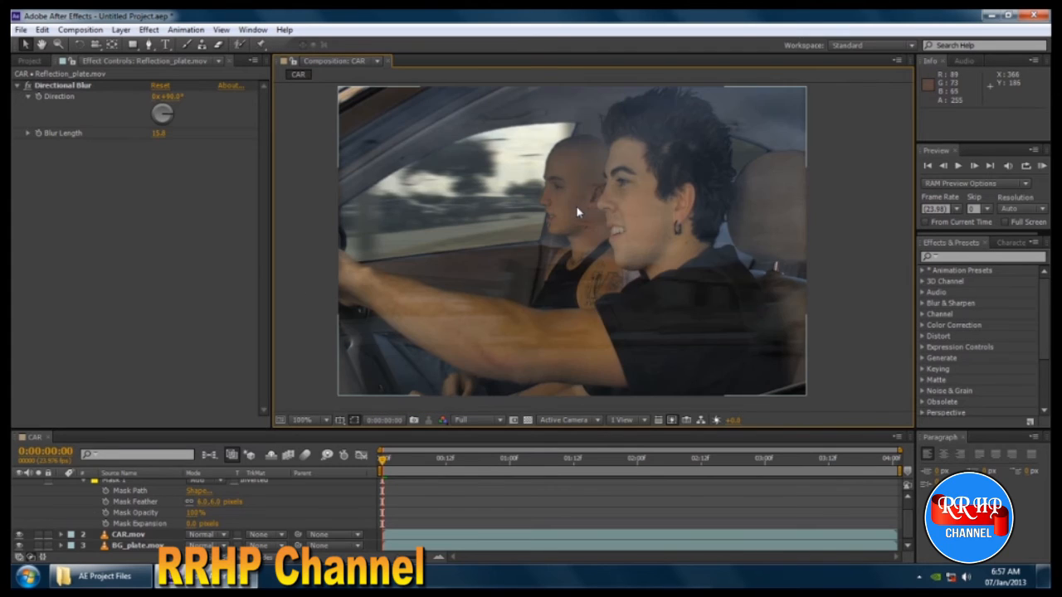
drag(379, 460, 583, 465)
key(space)
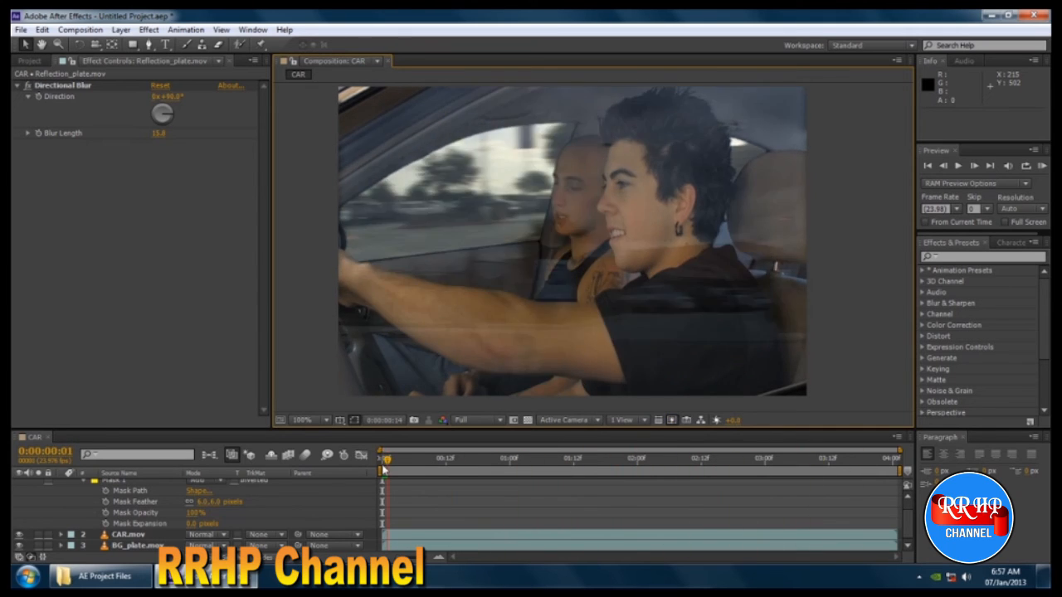
key(KP_0)
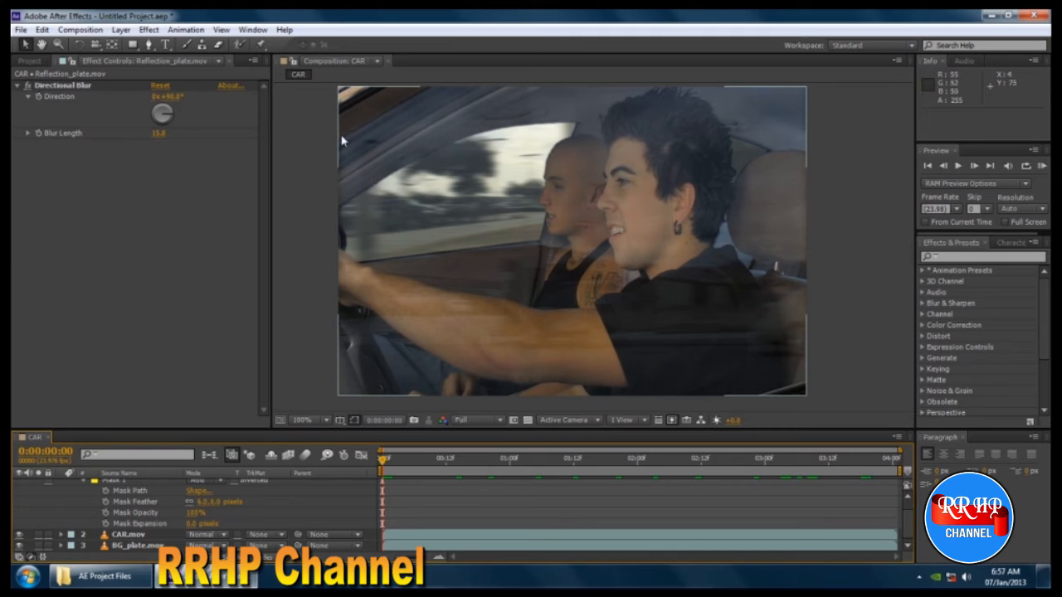
Step: Set the Mask Feather of Mask 1 on the Reflection_plate.mov layer to 2.0 pixels and deselect the layer
click(134, 501)
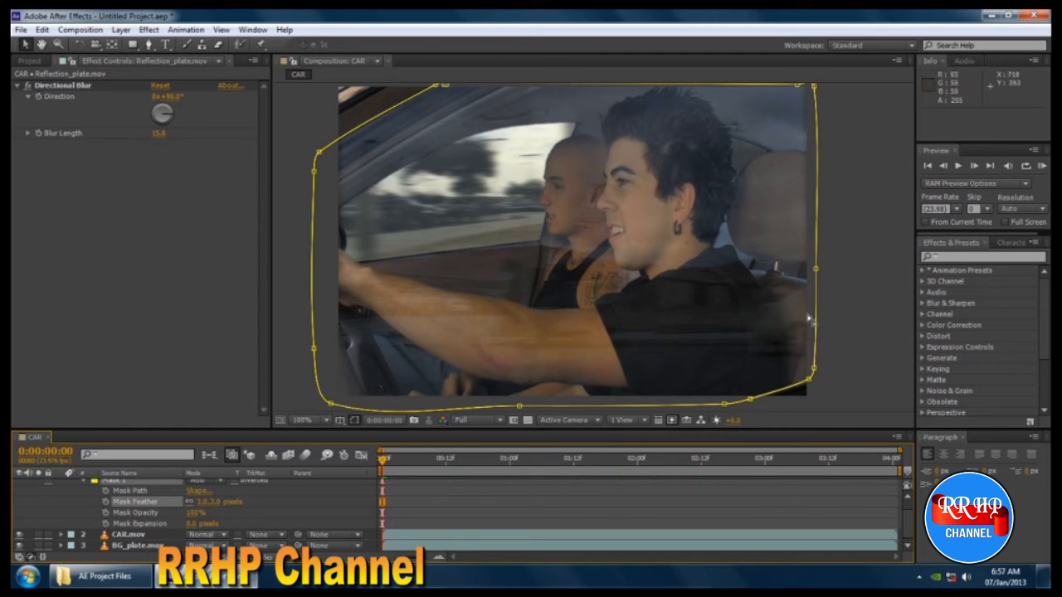
click(384, 190)
click(308, 141)
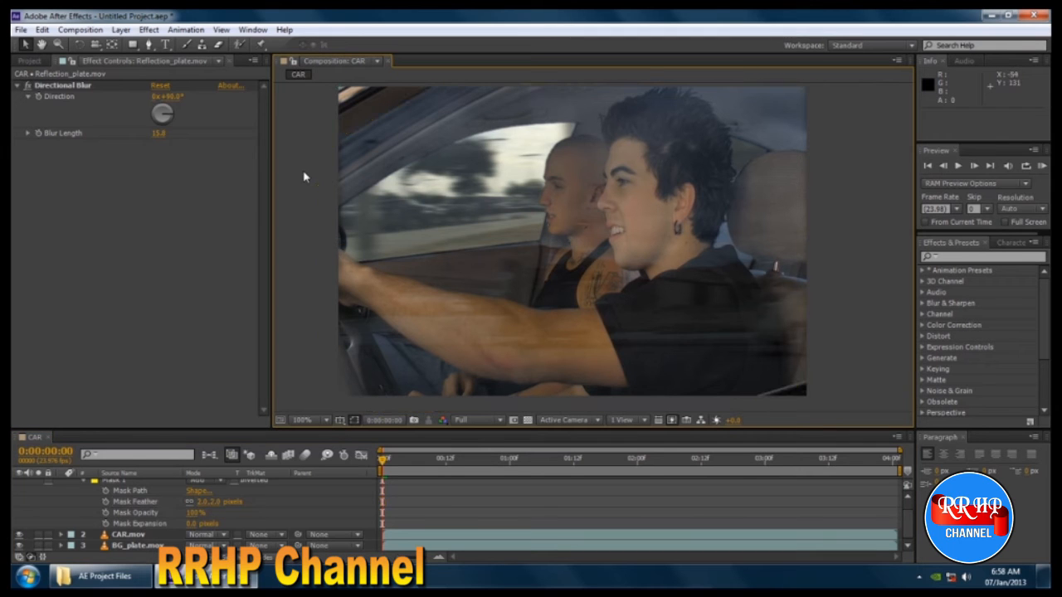
Step: Preview the composition and scrub through its opening frames to check the reflection's softened mask edges
key(KP_0)
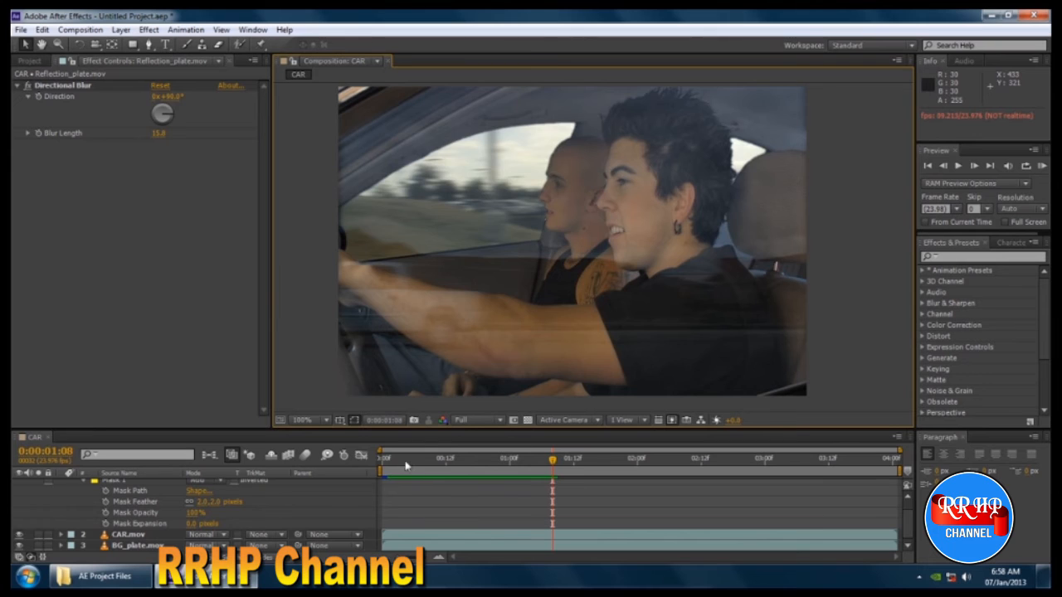
drag(406, 467, 461, 483)
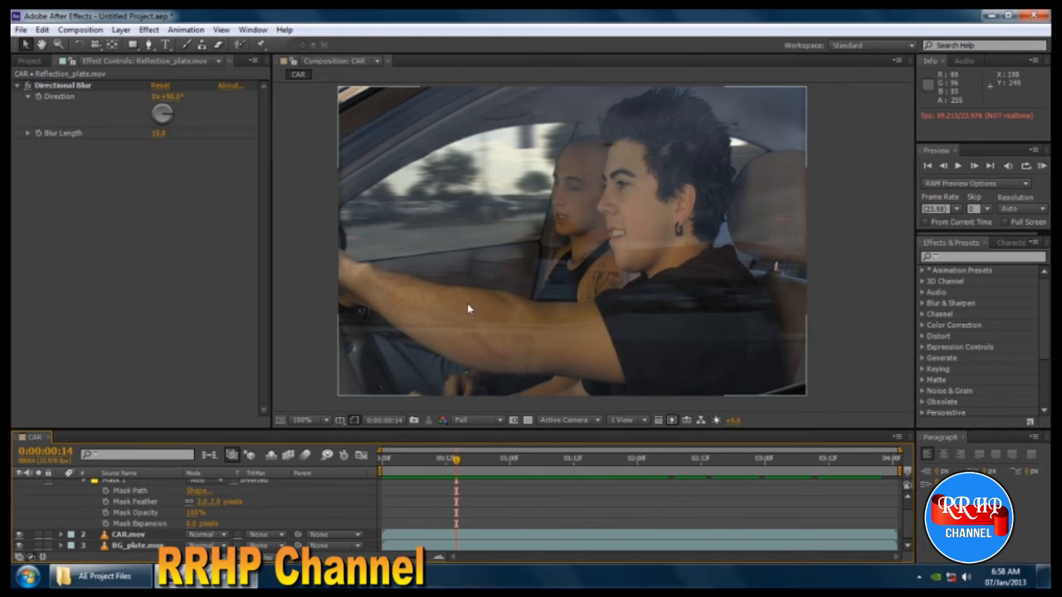
drag(459, 466, 415, 470)
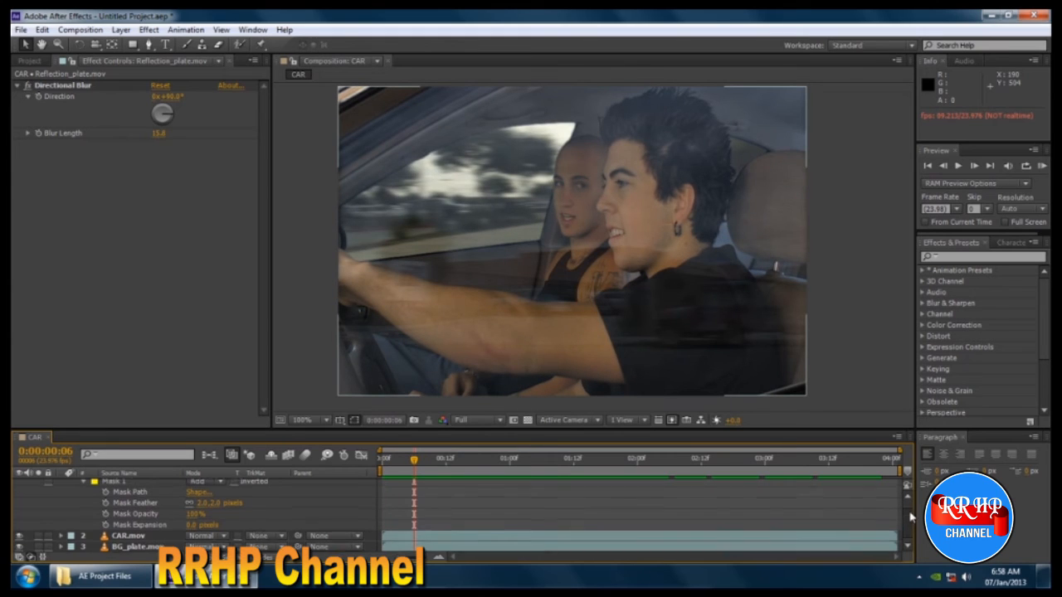
Step: Collapse the Reflection_plate.mov layer's properties, add an Exposure effect to the BG_plate.mov layer, and set its Exposure to 1.42
scroll(573, 519, up, 1)
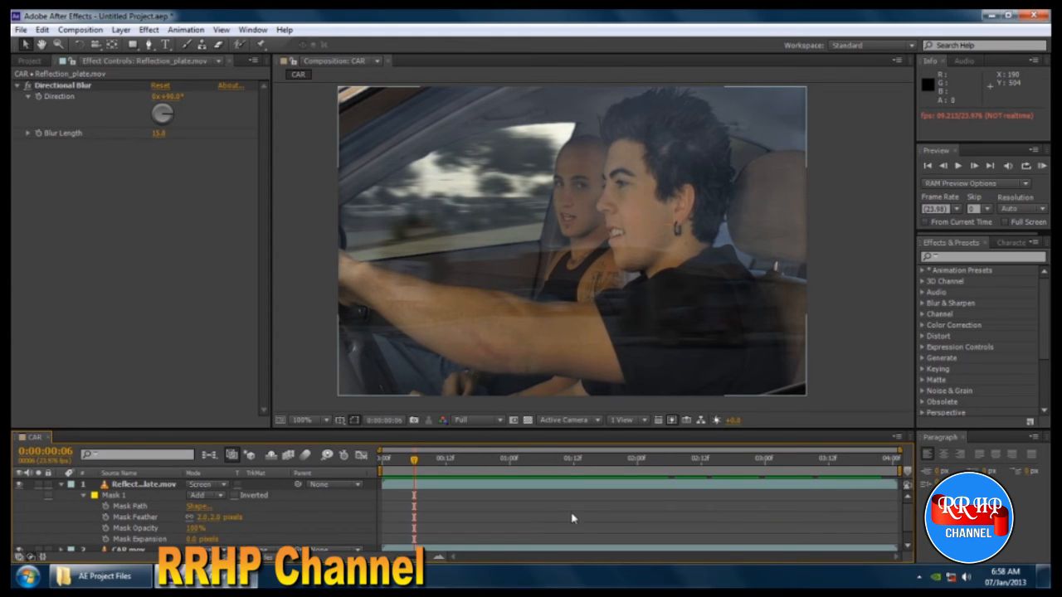
click(61, 487)
click(152, 510)
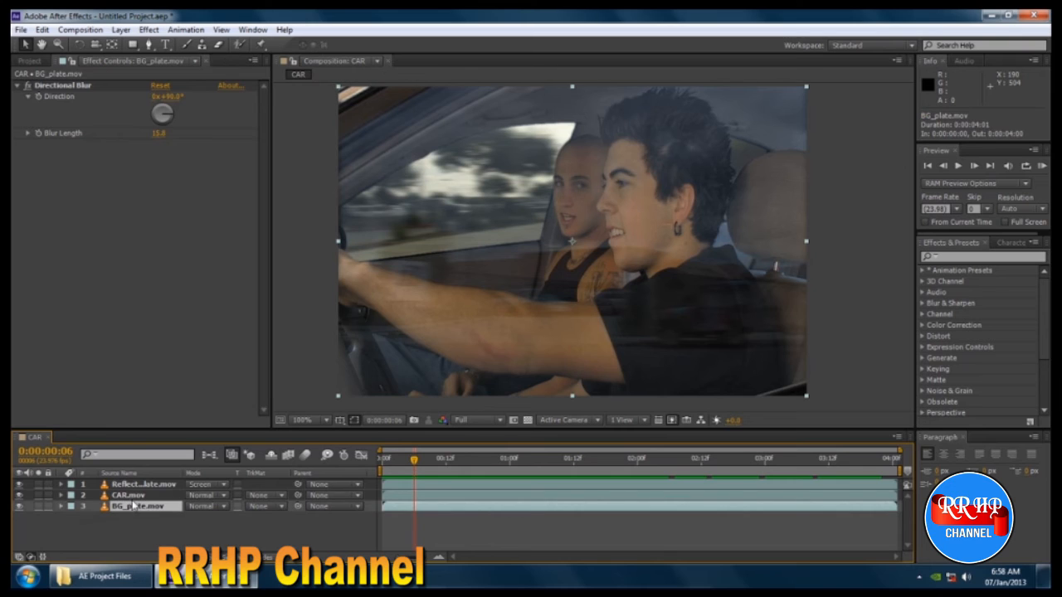
right_click(86, 230)
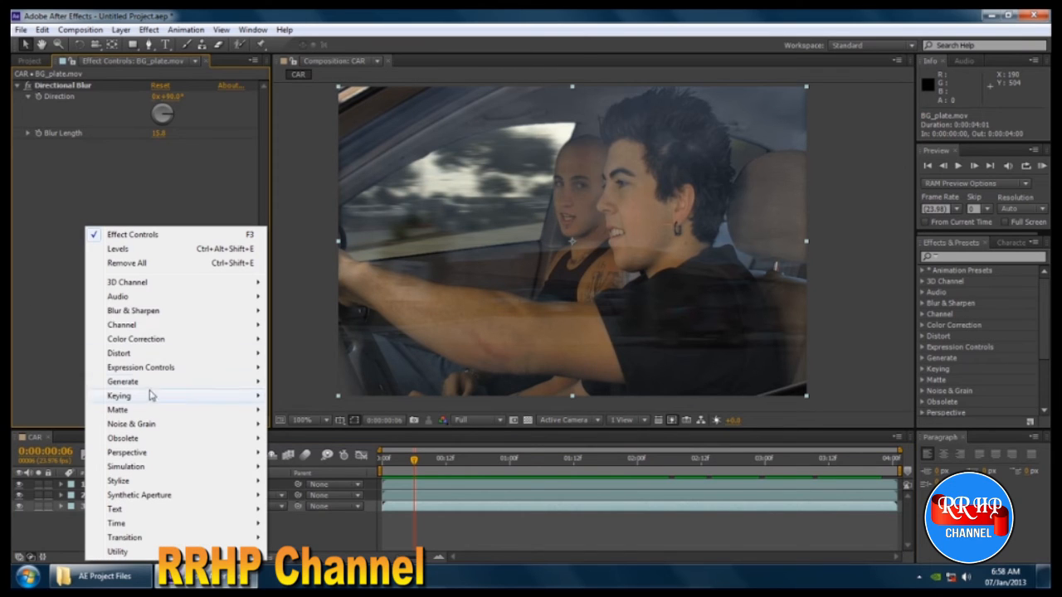
mouse_move(169, 348)
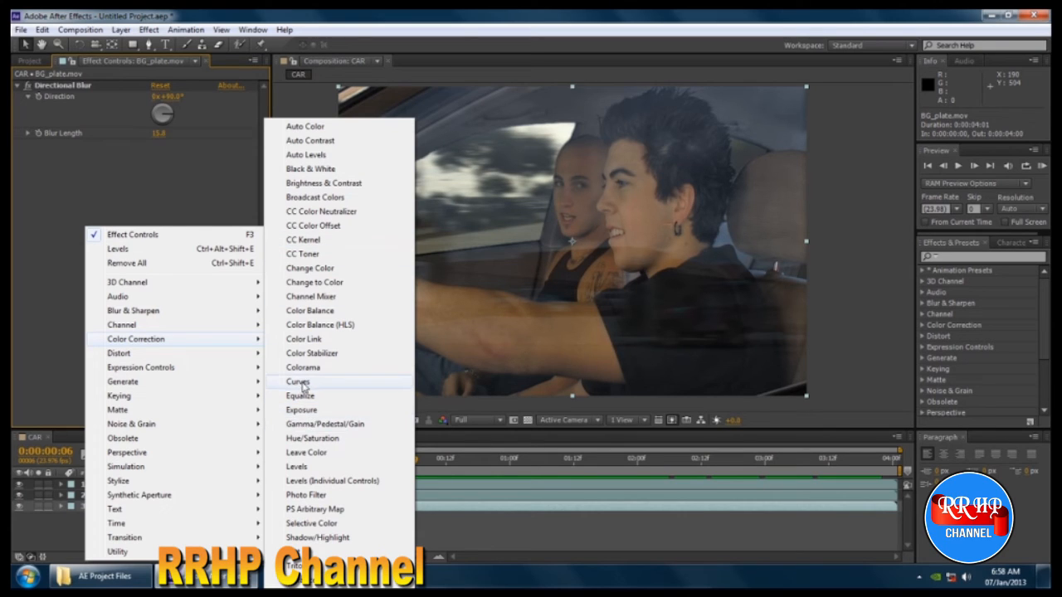
click(302, 410)
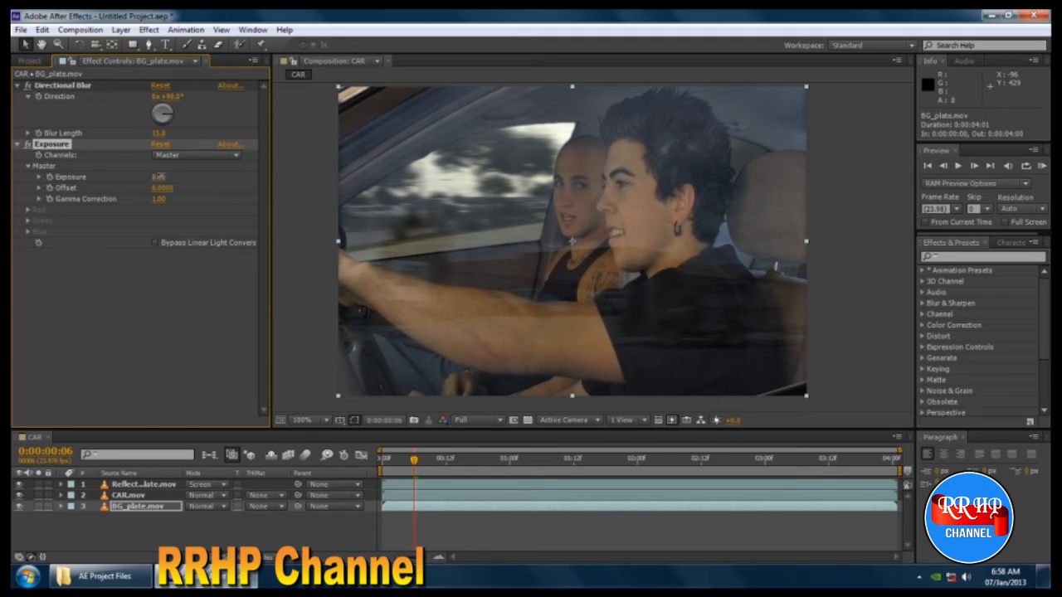
drag(162, 180, 273, 187)
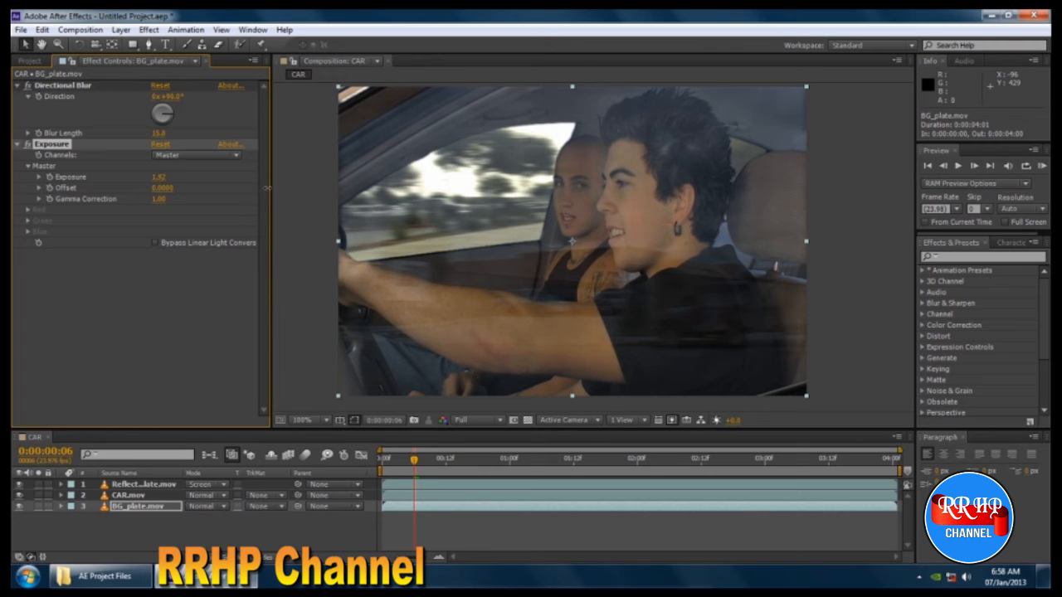
Step: Preview the composition and toggle the Exposure effect off and on to compare the background's brightness
drag(393, 462, 381, 461)
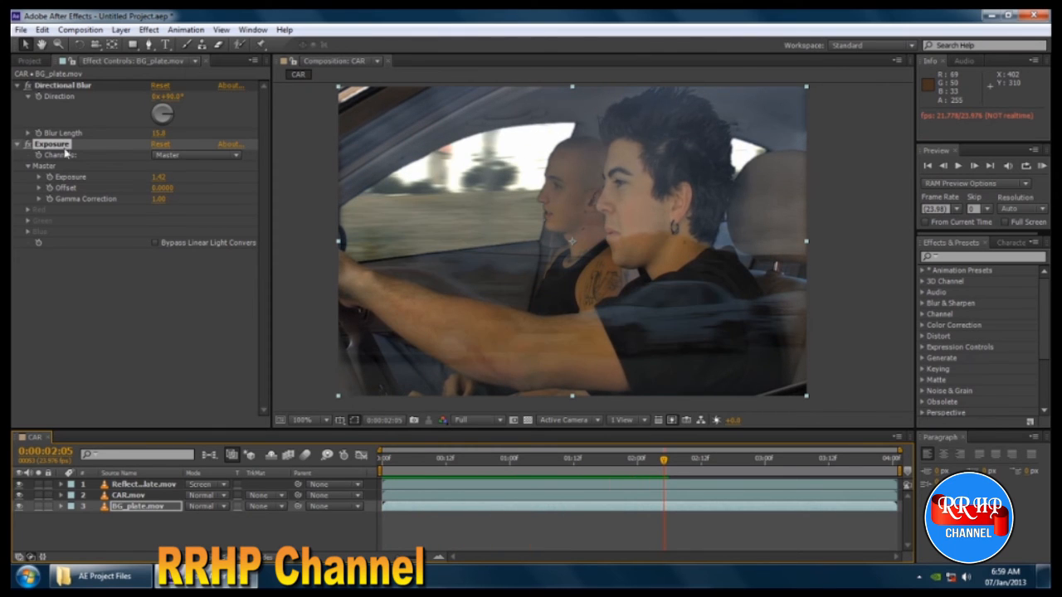
click(29, 144)
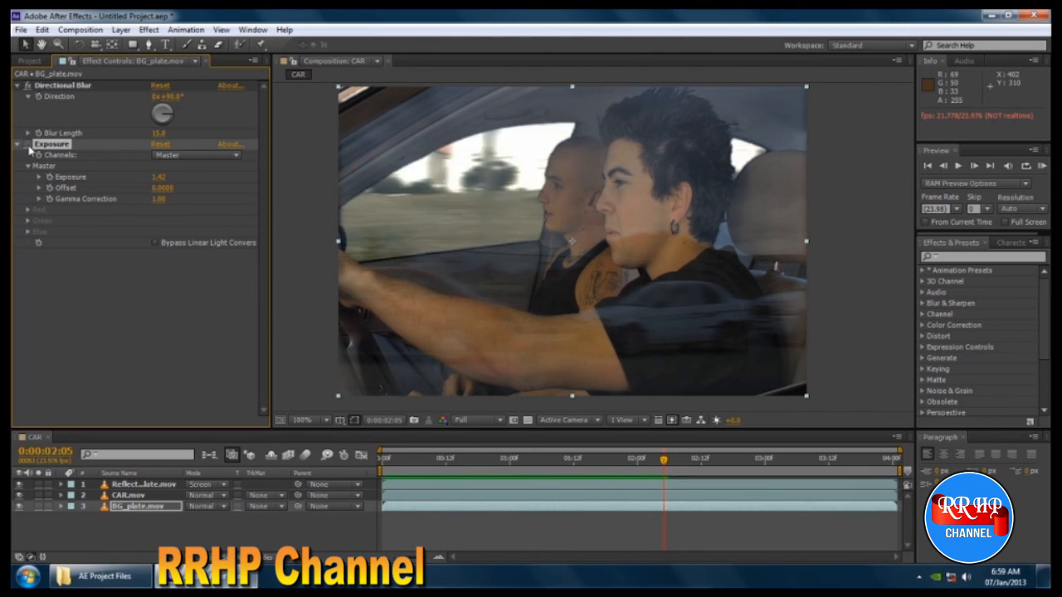
click(28, 145)
click(28, 144)
key(space)
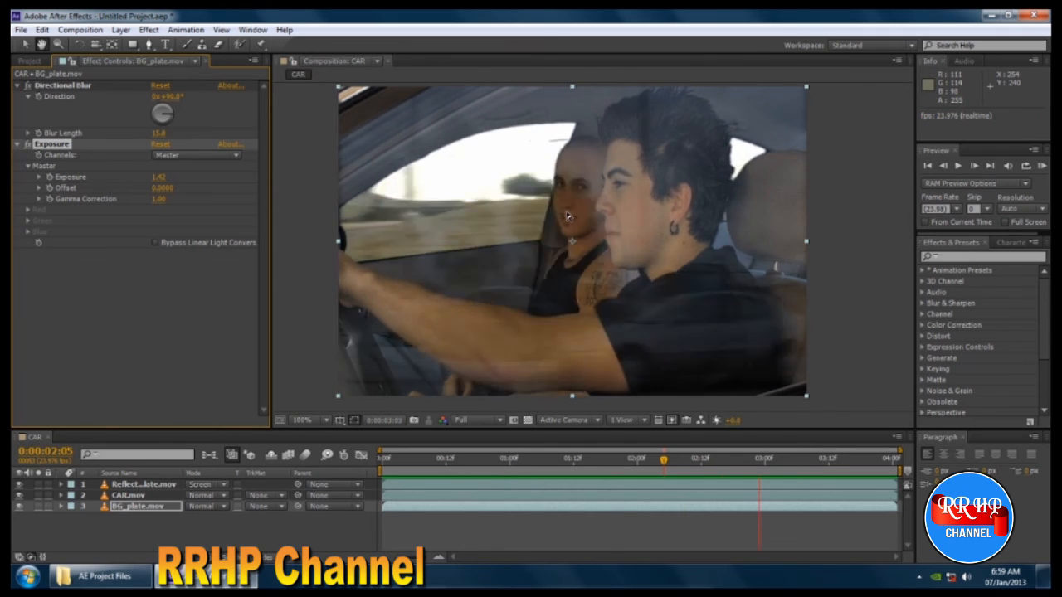
key(space)
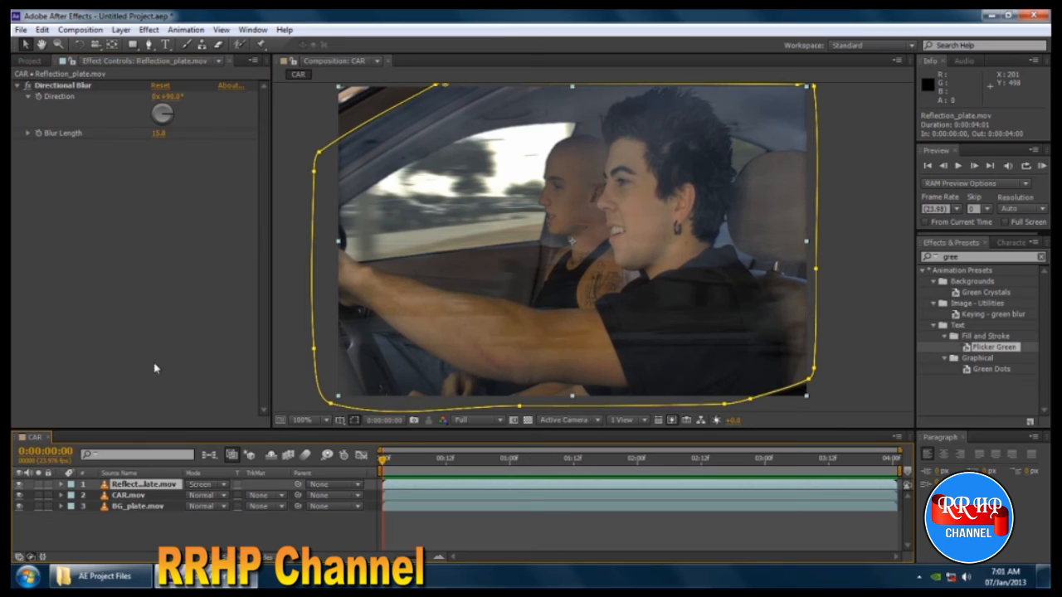
Step: Show the project's footage and compositions and select the CAR composition
click(31, 62)
click(52, 228)
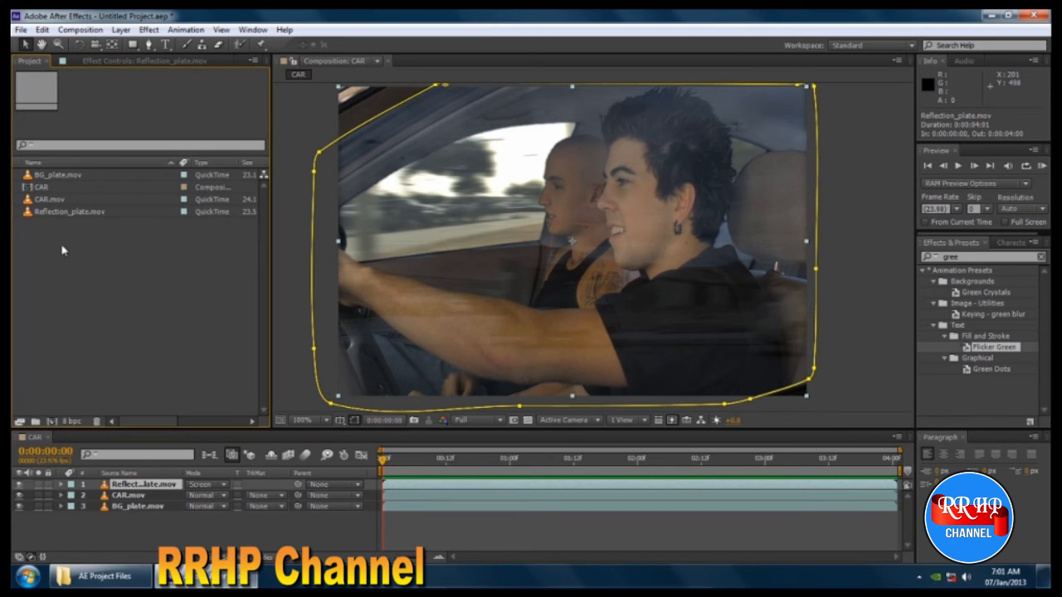
click(43, 193)
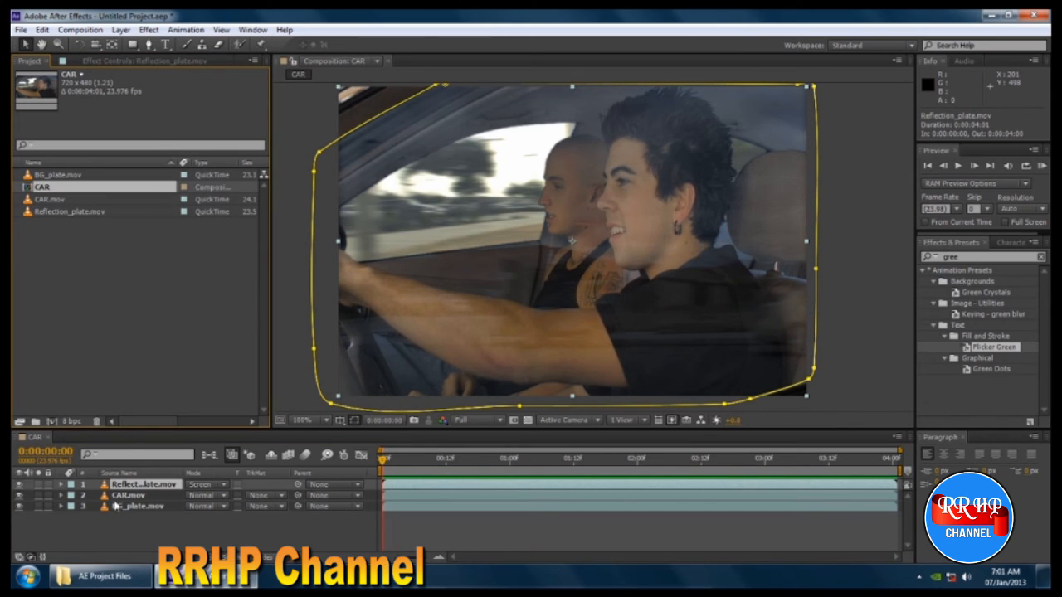
Step: Pre-compose the Reflection_plate.mov, CAR.mov and BG_plate.mov layers into a new composition named FINAL-SHOT, moving all attributes into it
click(120, 529)
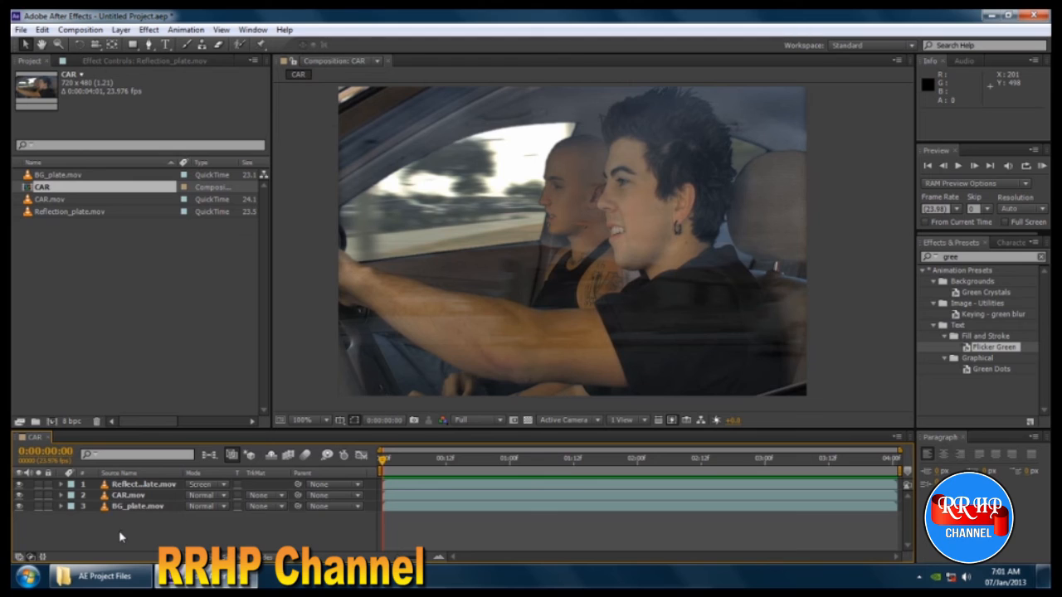
drag(116, 535, 156, 478)
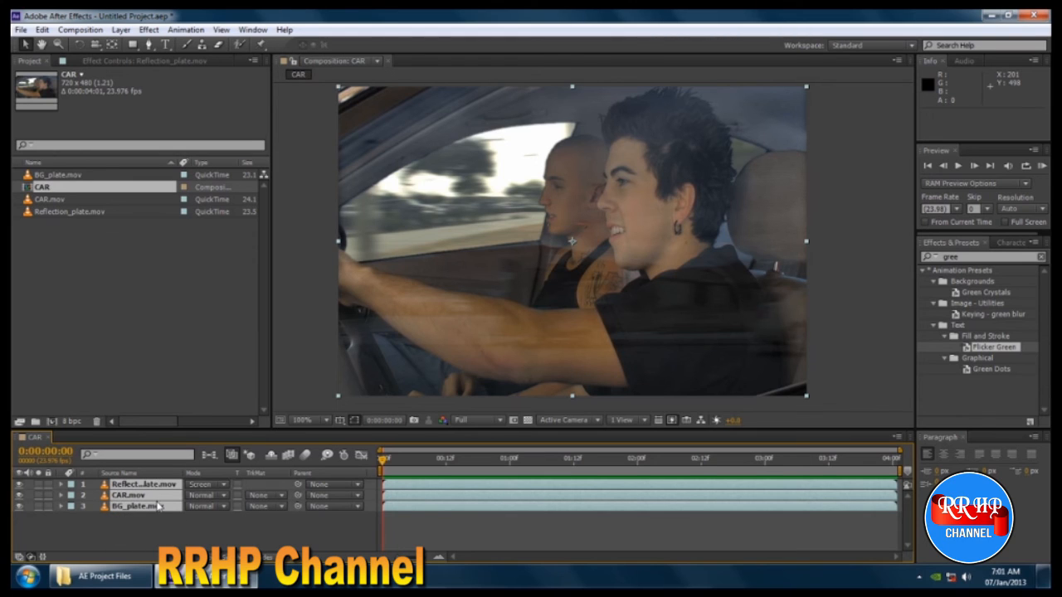
click(120, 29)
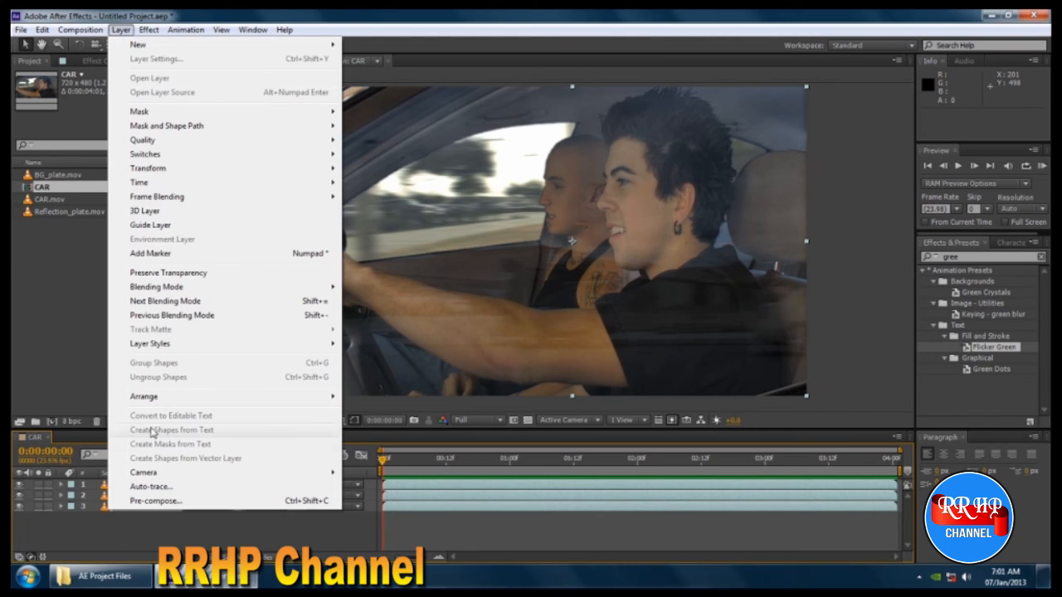
click(165, 502)
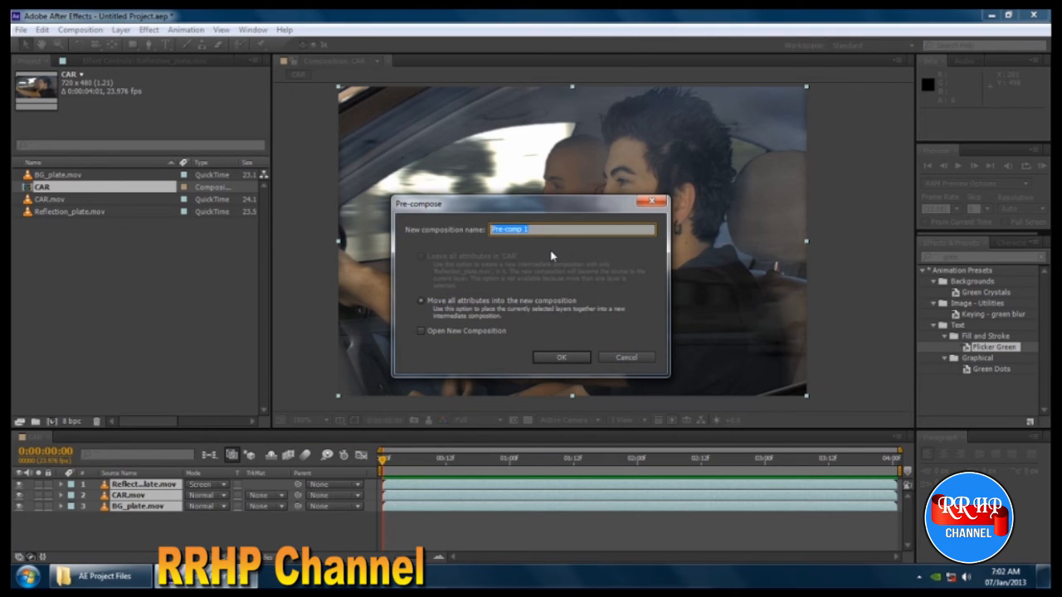
text(FINAL)
text(-SHOT)
click(536, 358)
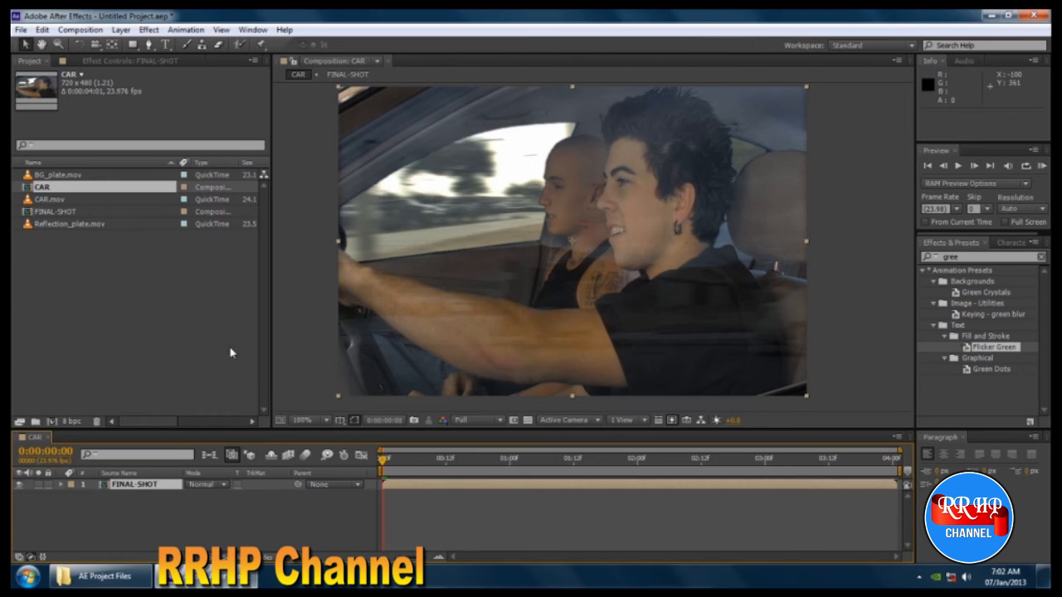
Step: Open the FINAL-SHOT pre-composition to inspect its layers and return to the CAR composition
click(134, 496)
click(126, 485)
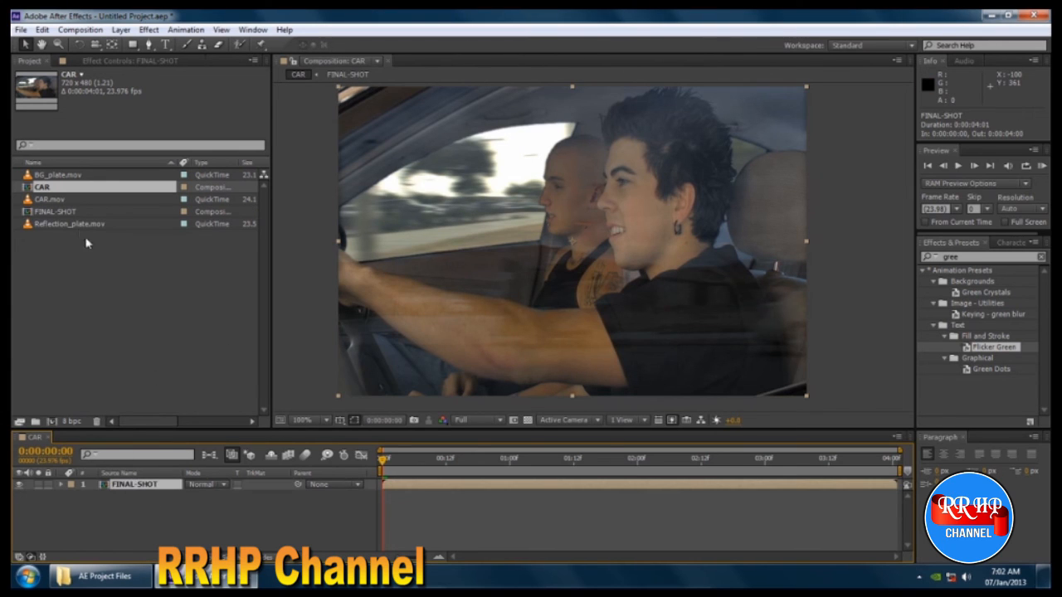
double_click(108, 488)
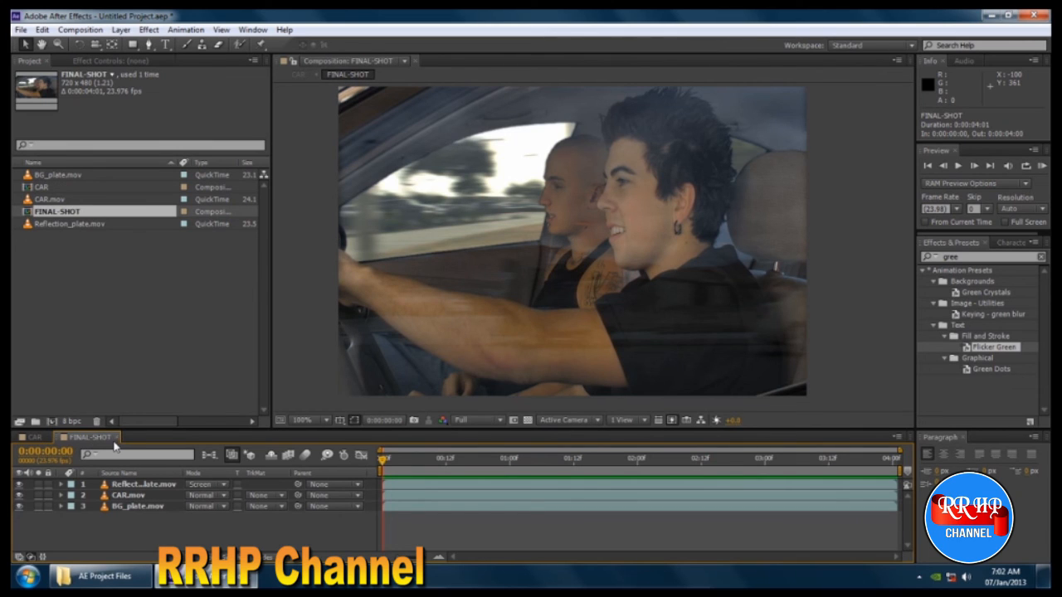
click(34, 437)
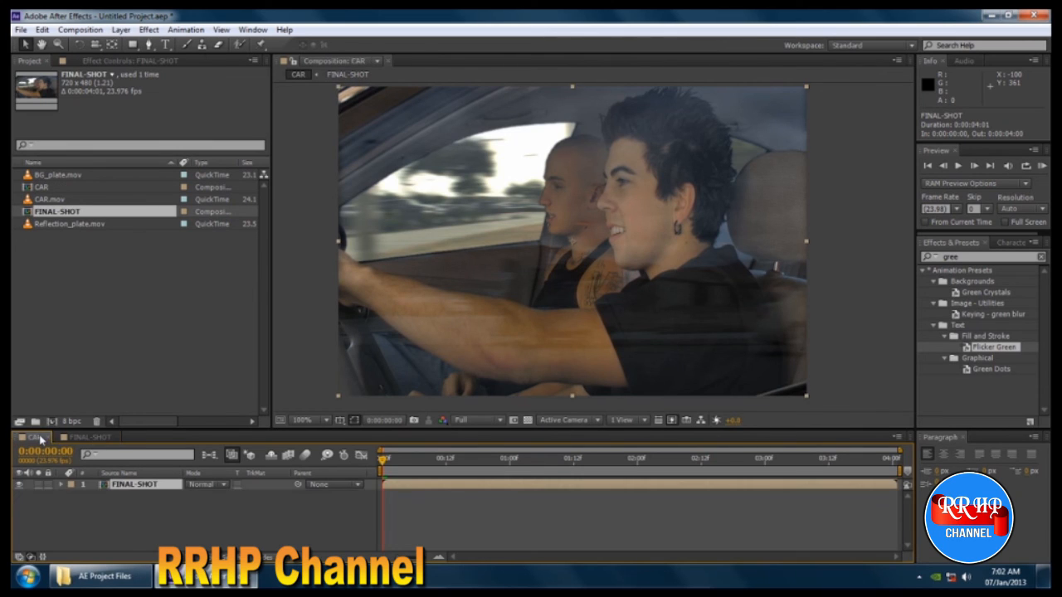
Step: Add a Levels color correction effect to the FINAL-SHOT layer in the CAR composition
click(141, 486)
click(185, 526)
click(154, 489)
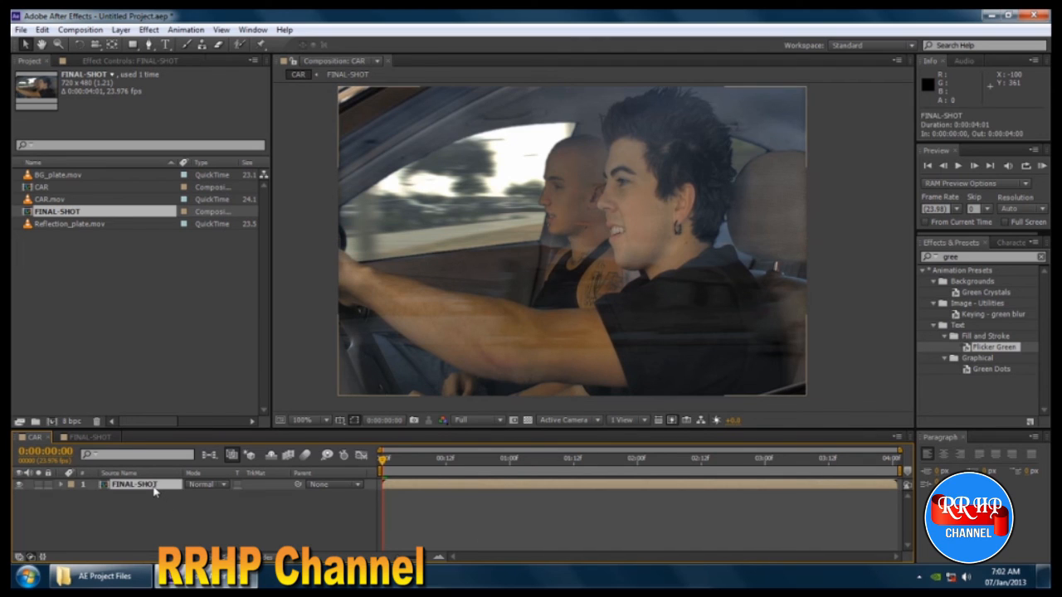
right_click(154, 491)
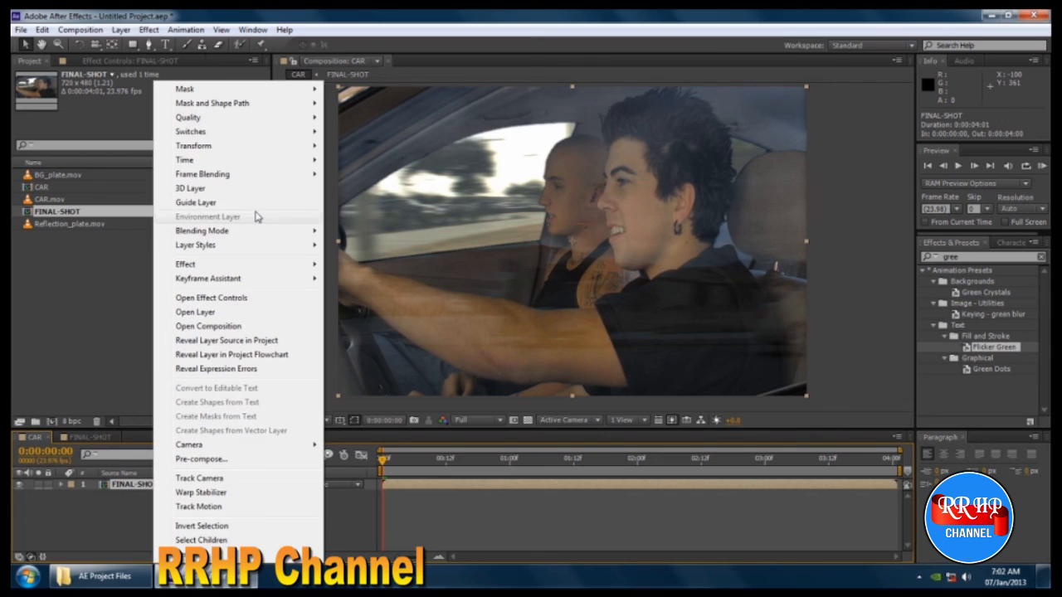
mouse_move(274, 266)
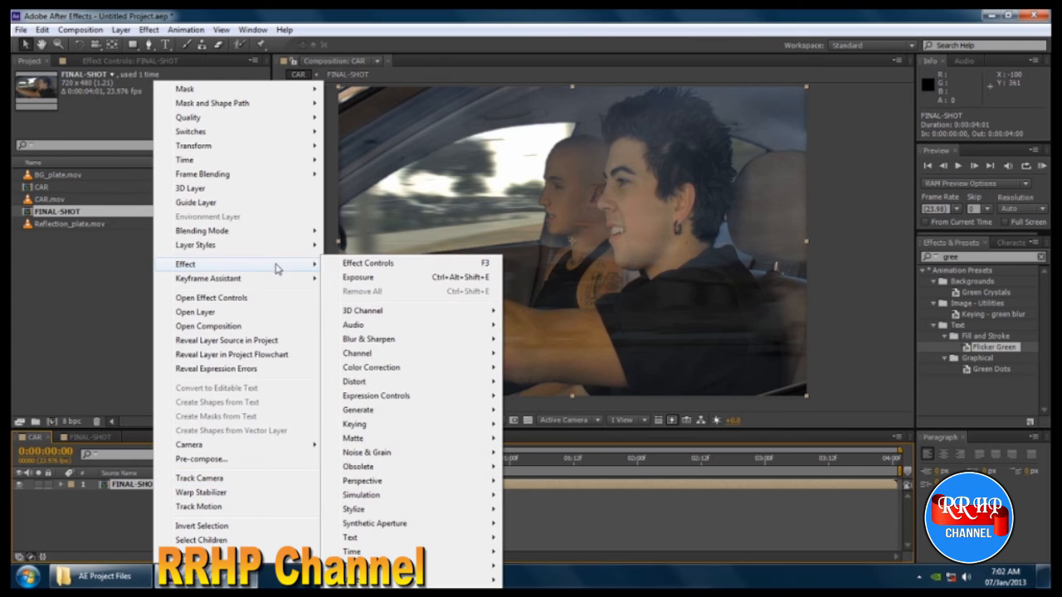
mouse_move(427, 370)
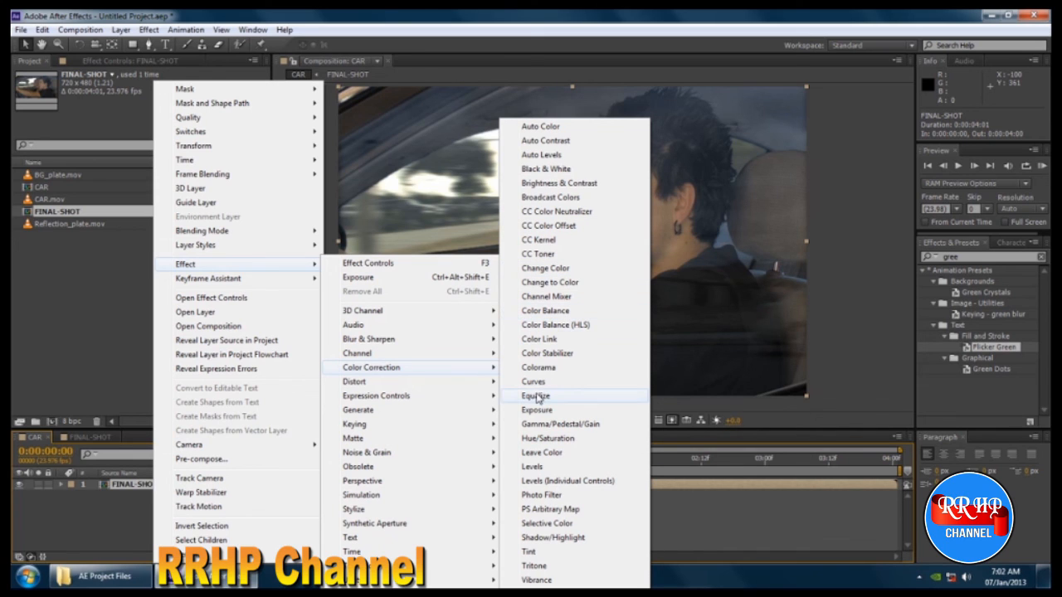
click(544, 469)
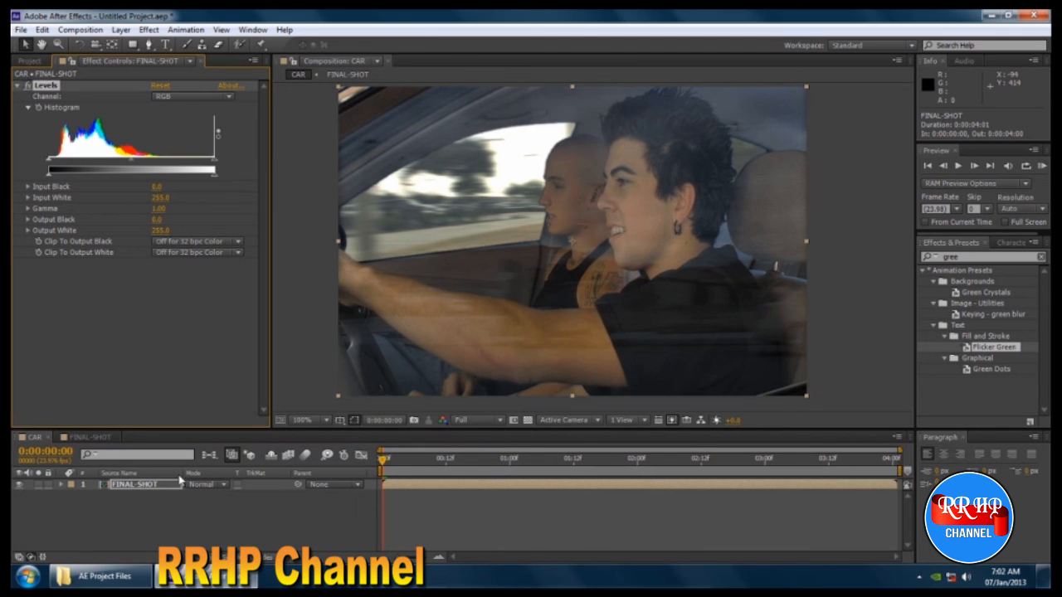
Step: Add a Curves color correction effect to the FINAL-SHOT layer
right_click(153, 487)
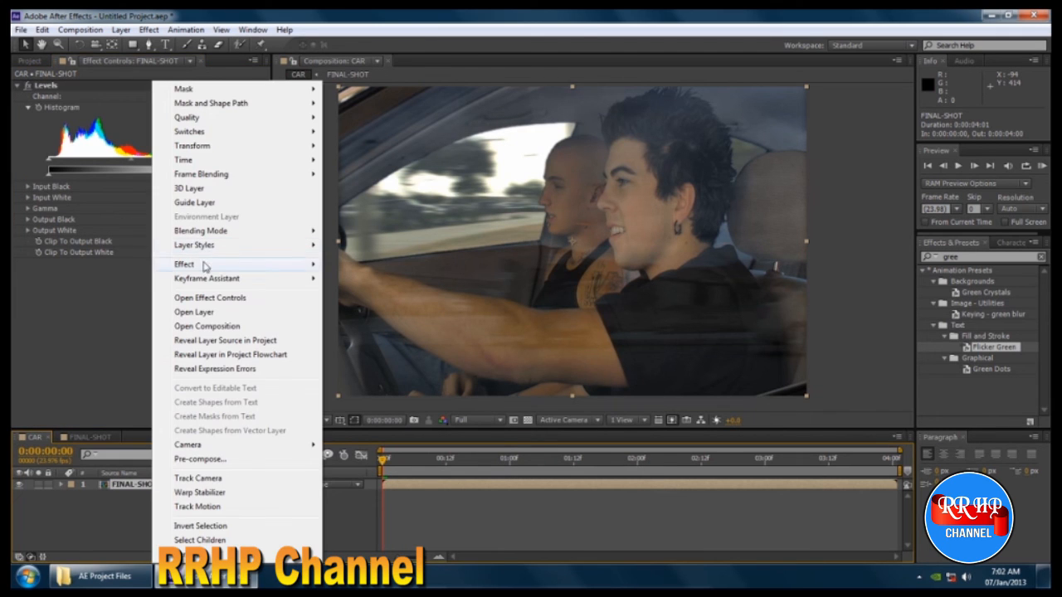
mouse_move(378, 371)
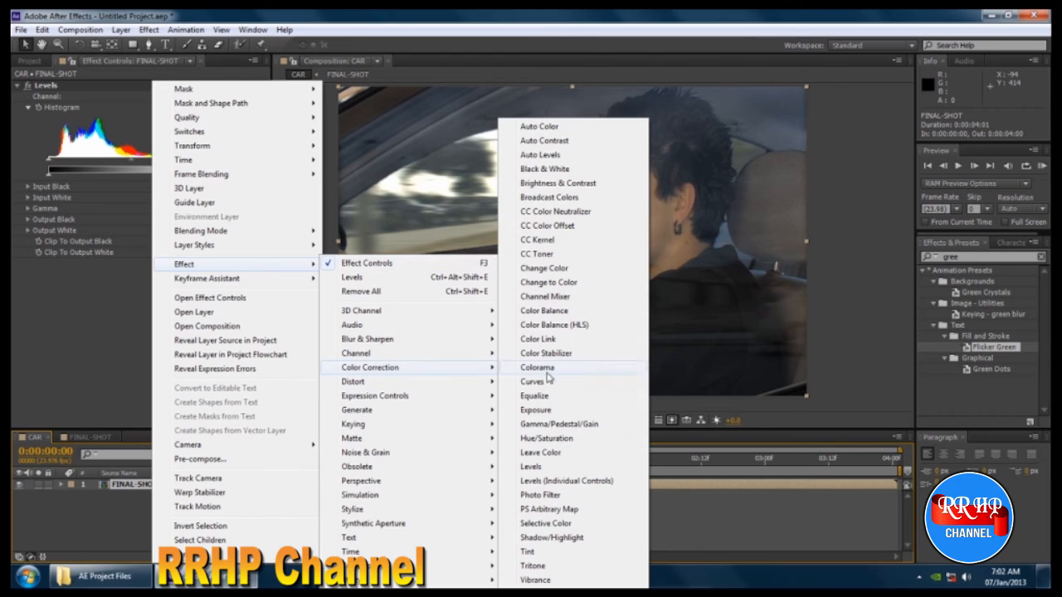
click(532, 383)
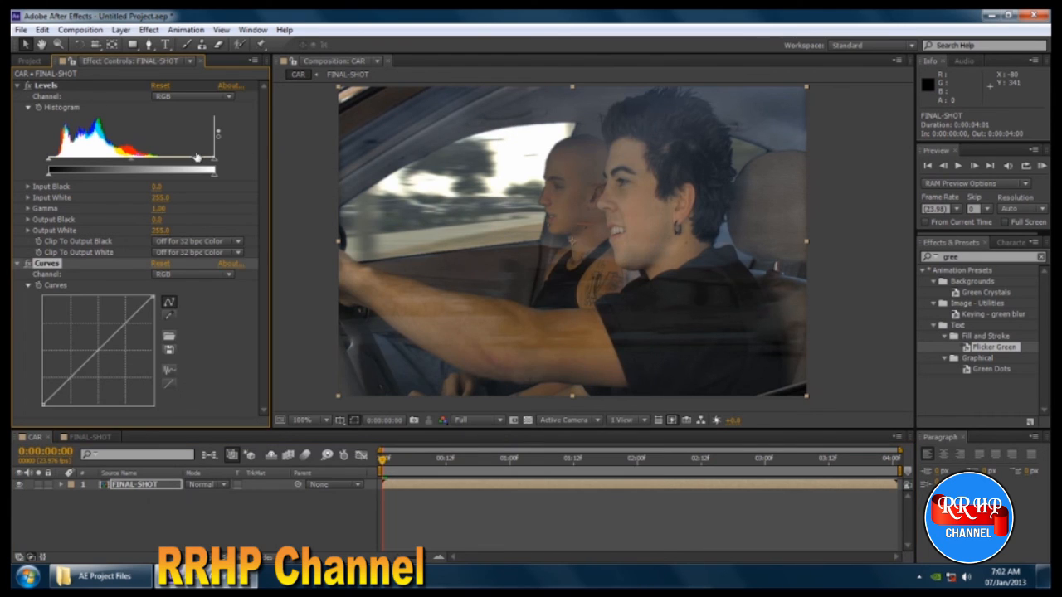
Step: Raise the Input Black of the Levels effect on the FINAL-SHOT layer to 9.0, keeping Input White at 255.0
drag(214, 166, 263, 167)
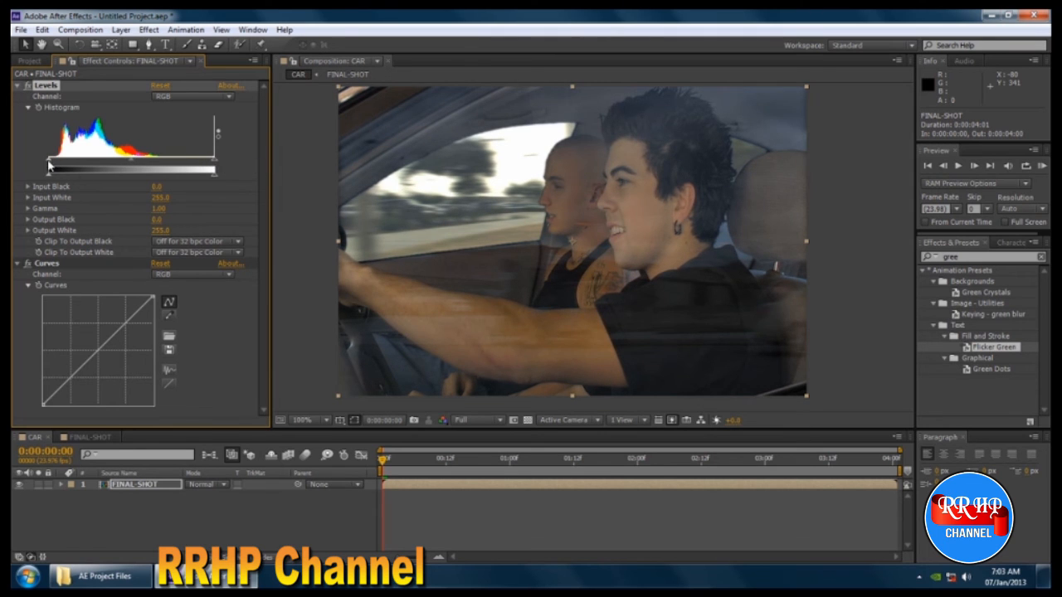
drag(51, 166, 12, 169)
drag(48, 168, 54, 164)
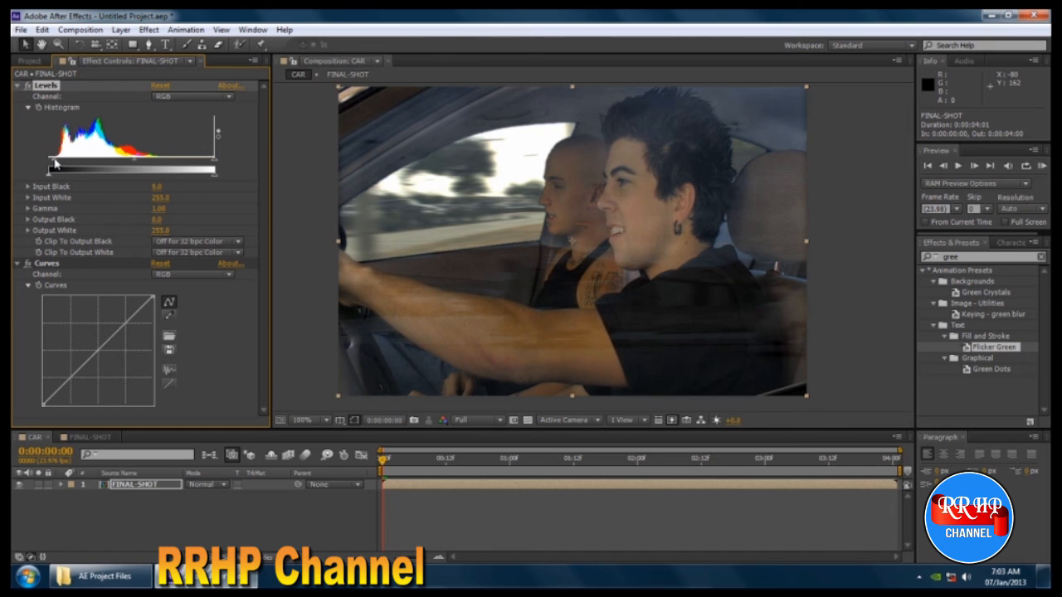
Step: Compare the shot with the Levels effect disabled and enabled, and preview the playback of the CAR composition
click(27, 86)
click(28, 85)
click(28, 86)
click(27, 85)
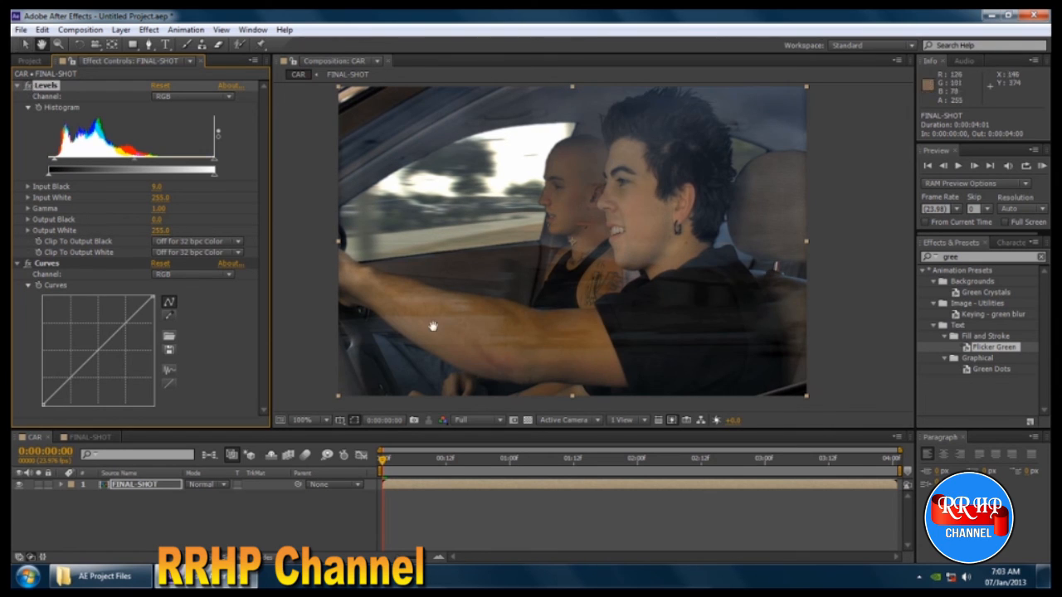
key(space)
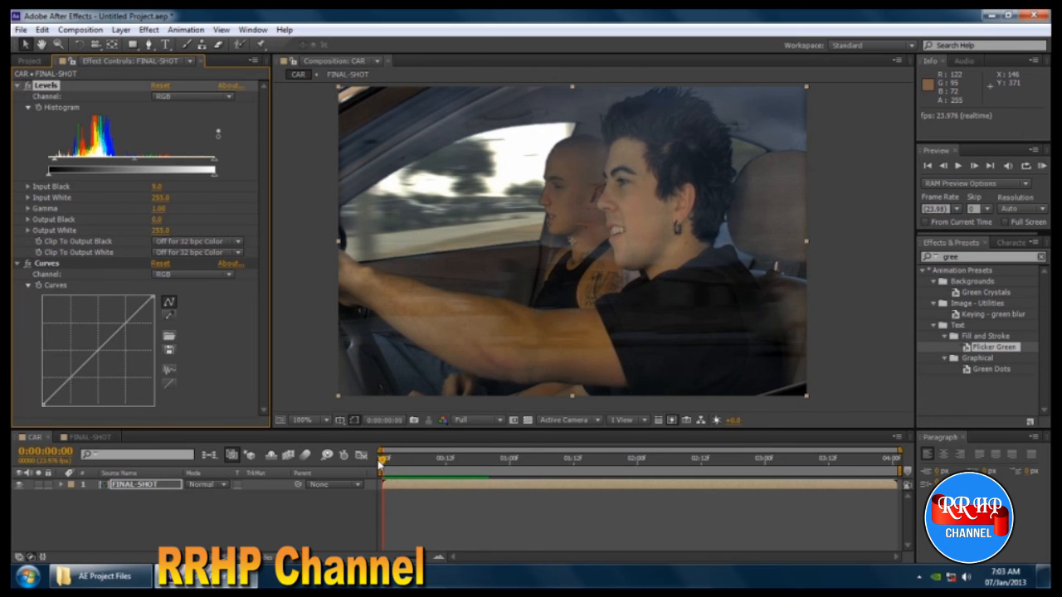
key(space)
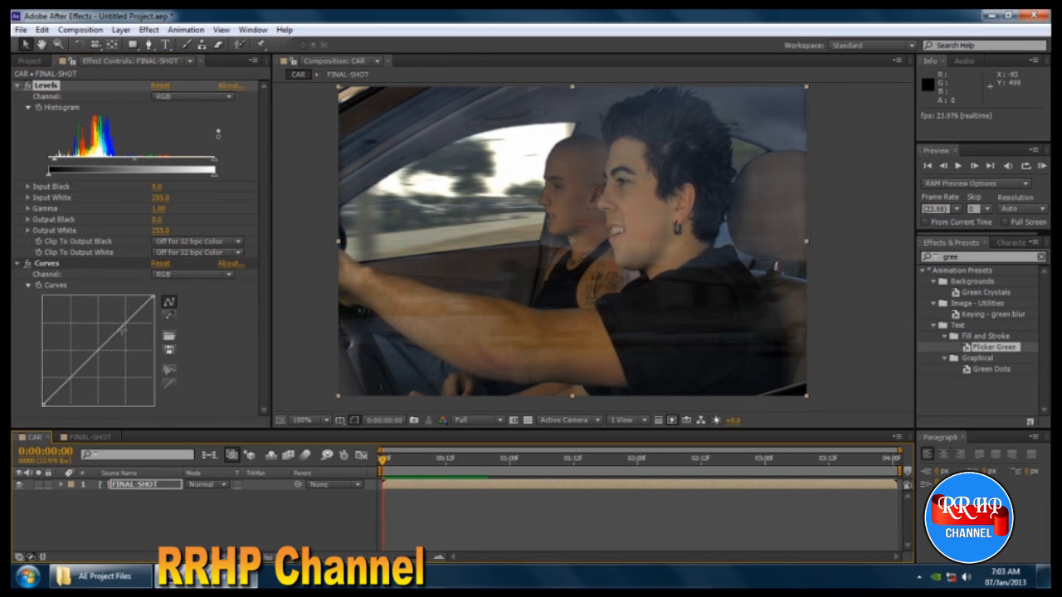
Step: Shape the RGB curve of the Curves effect into a gentle S, raising highlights and lowering shadows, and RAM-preview the composition
click(122, 330)
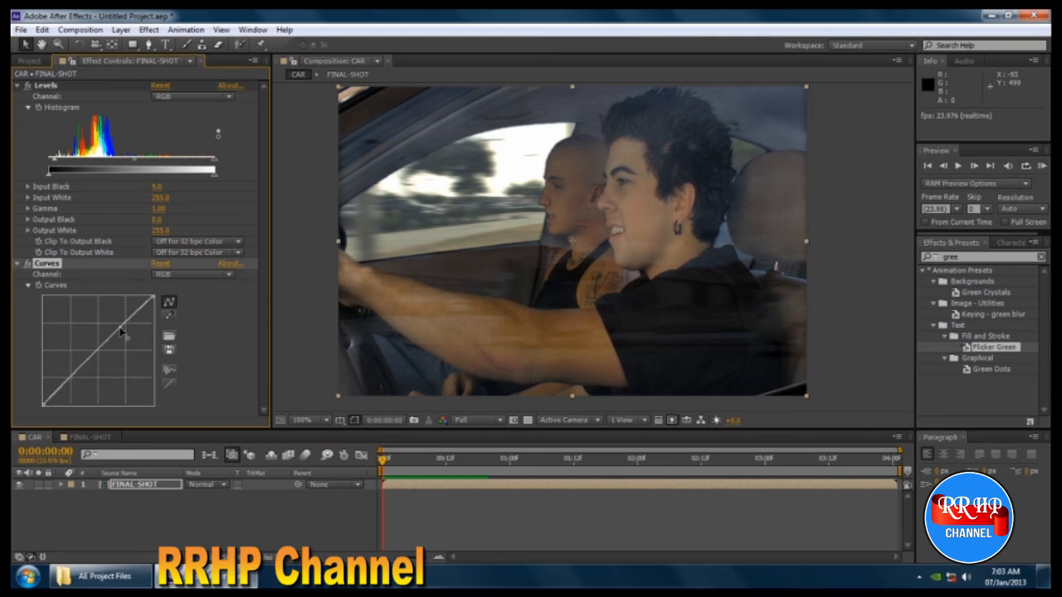
mouse_move(122, 331)
mouse_down()
mouse_move(91, 317)
mouse_move(133, 337)
mouse_move(121, 321)
mouse_up()
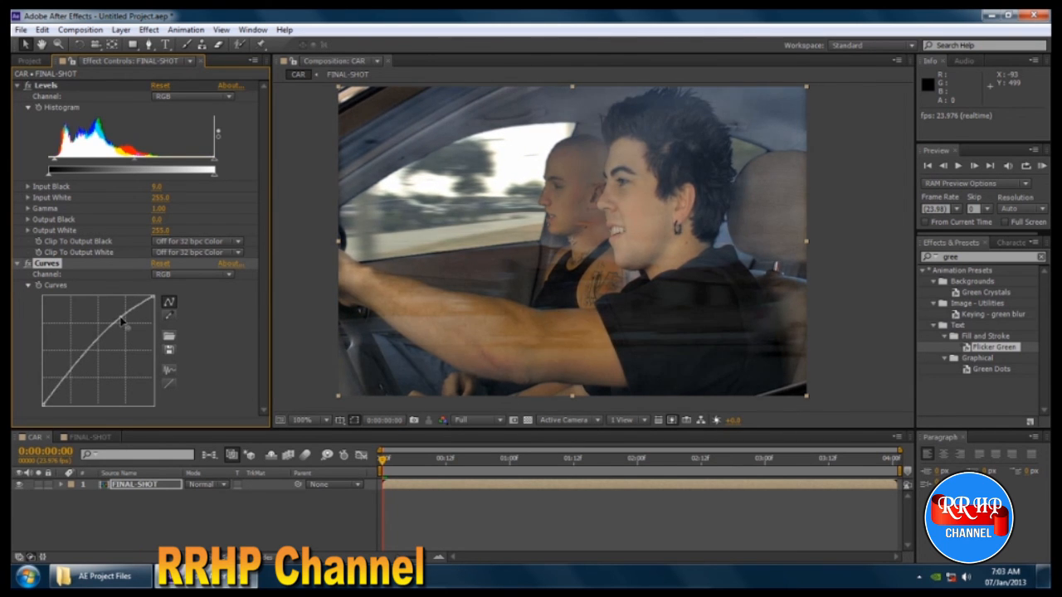
drag(73, 365, 71, 386)
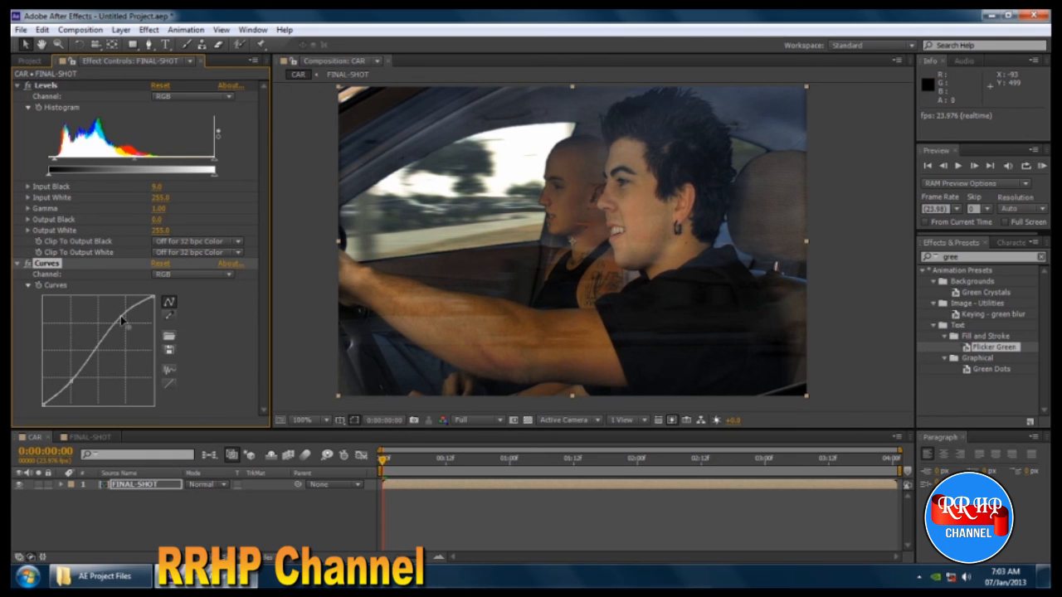
key(KP_0)
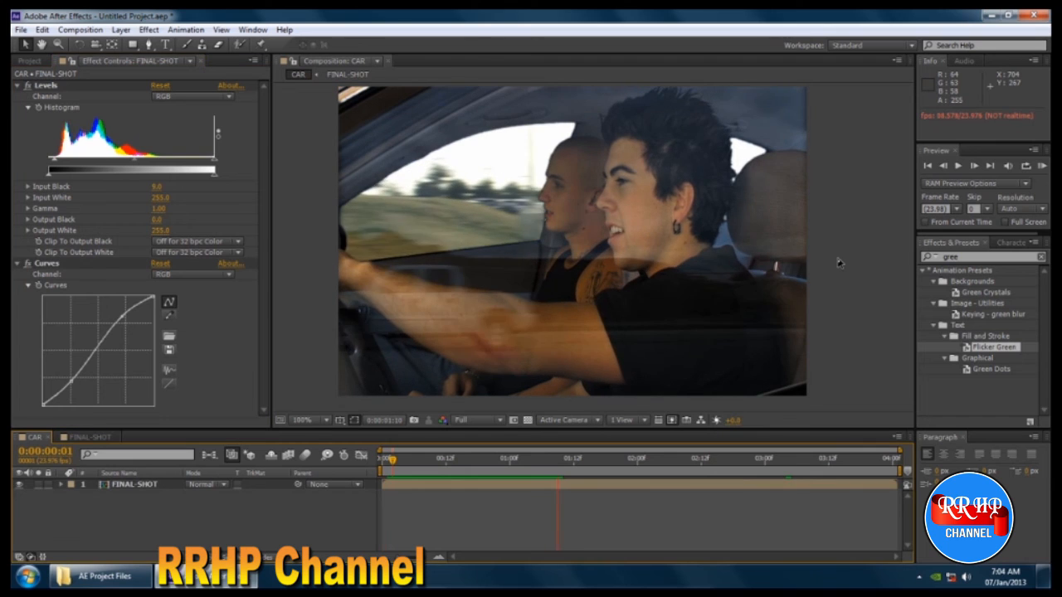